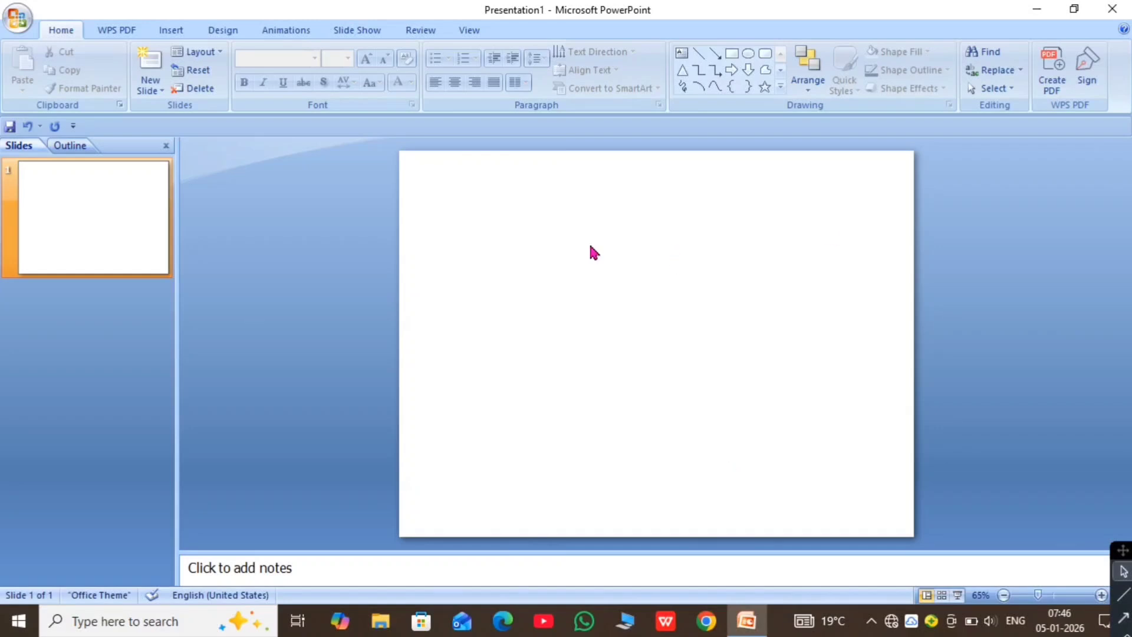
Step: Draw a full-width rectangle about 2.2 cm high and 25.4 cm wide along the slide's bottom edge
click(169, 36)
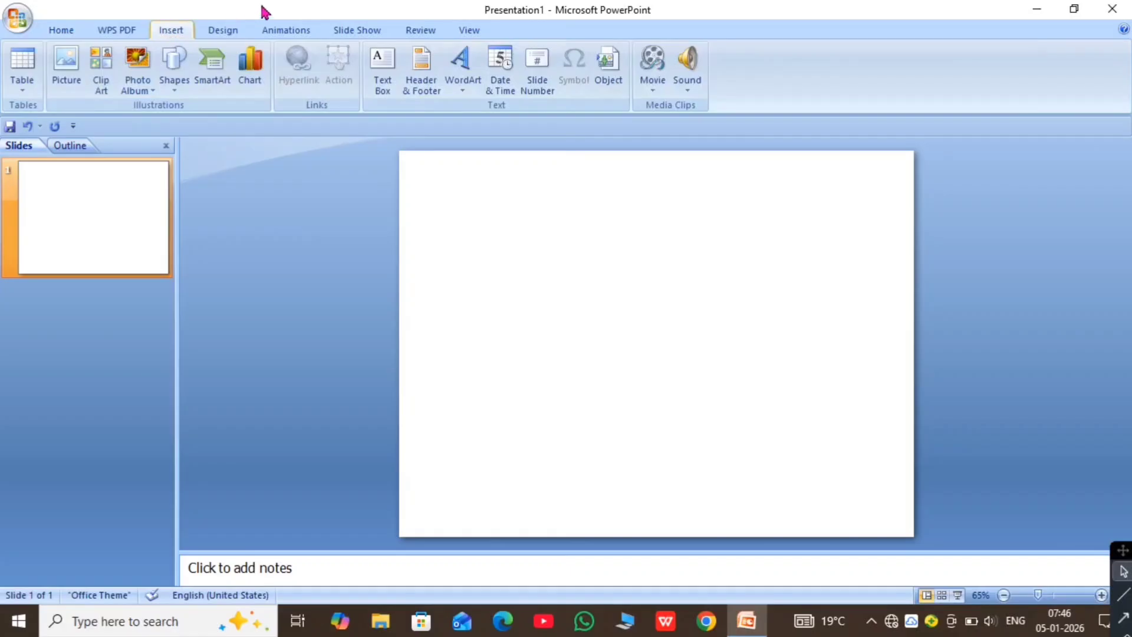
click(173, 66)
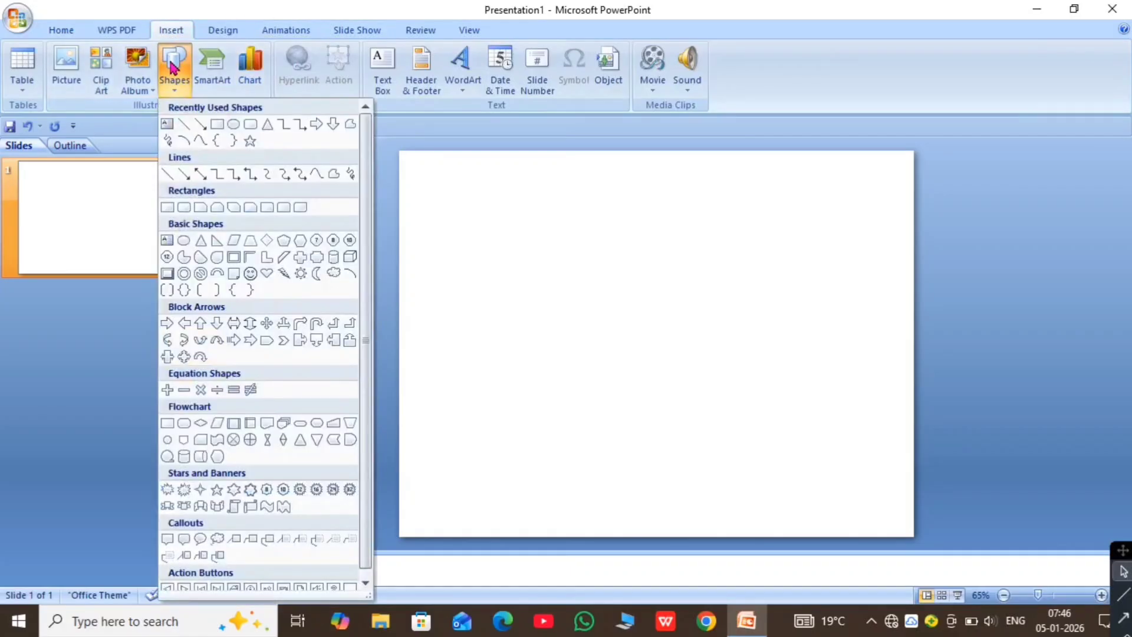
click(218, 125)
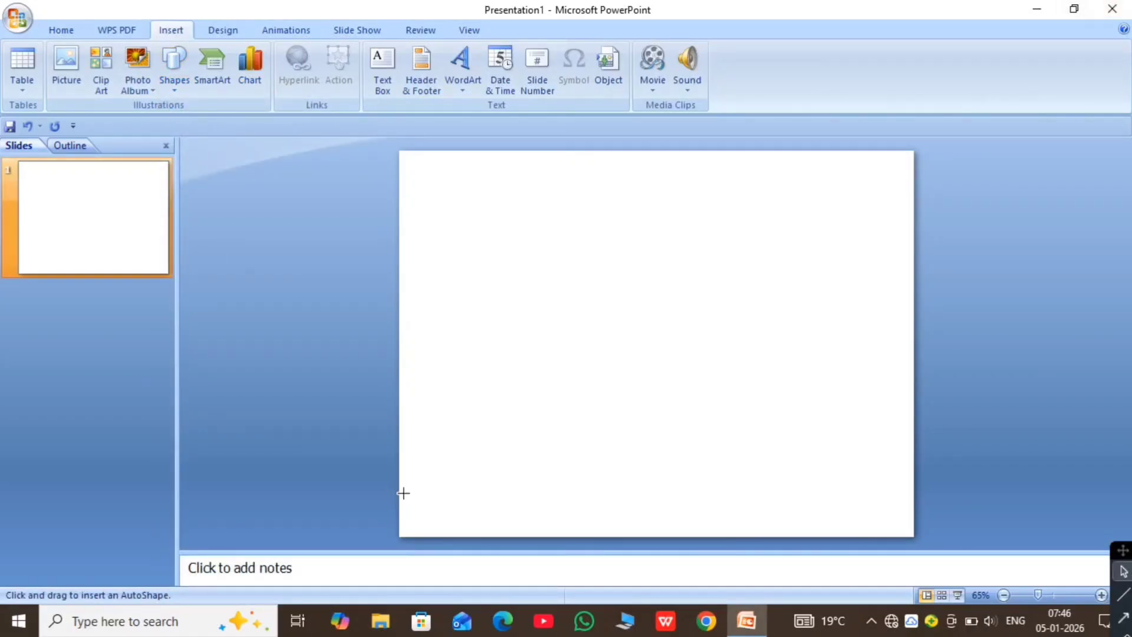
mouse_move(404, 493)
mouse_down()
mouse_move(548, 511)
mouse_move(806, 515)
mouse_move(913, 536)
mouse_up()
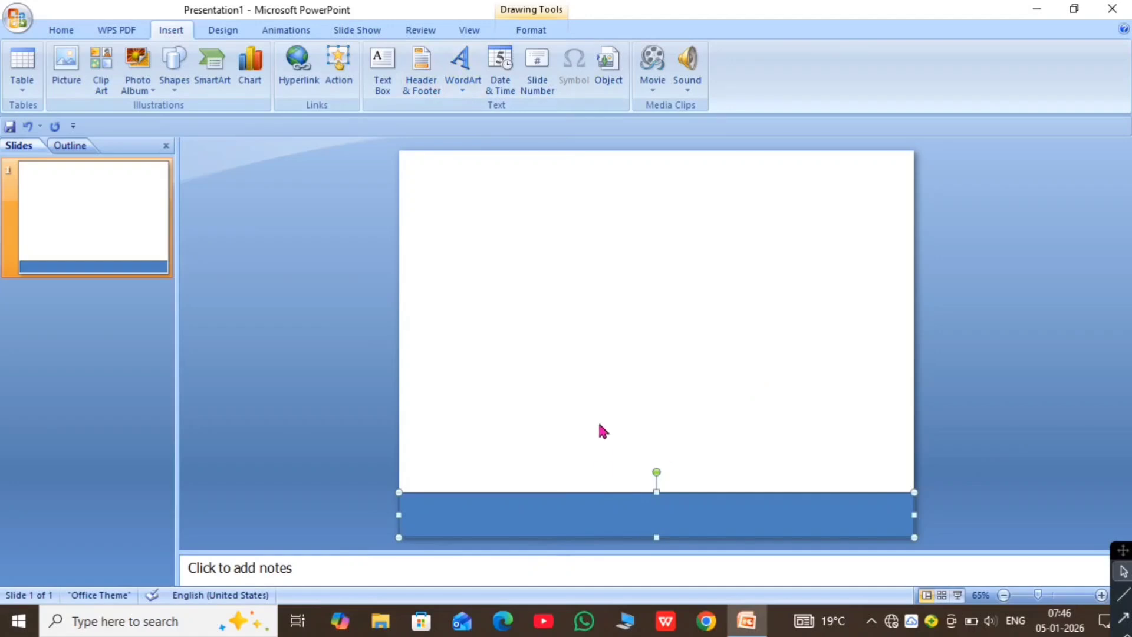
Step: Remove the bottom rectangle's outline and fill it with the darkest orange (brown) theme color
click(533, 33)
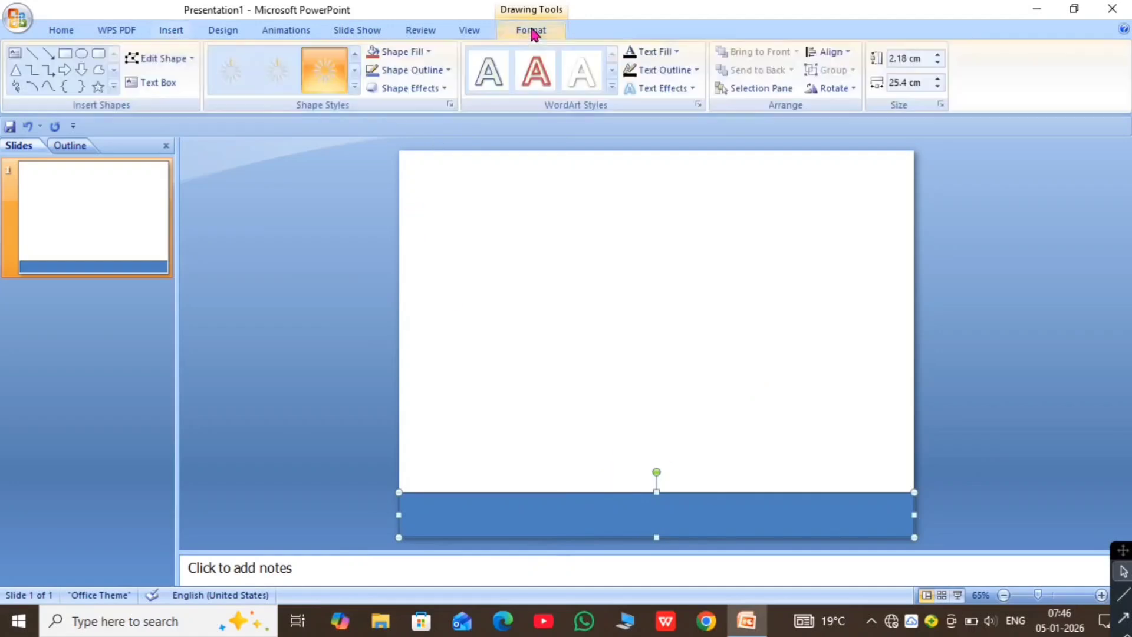
click(408, 71)
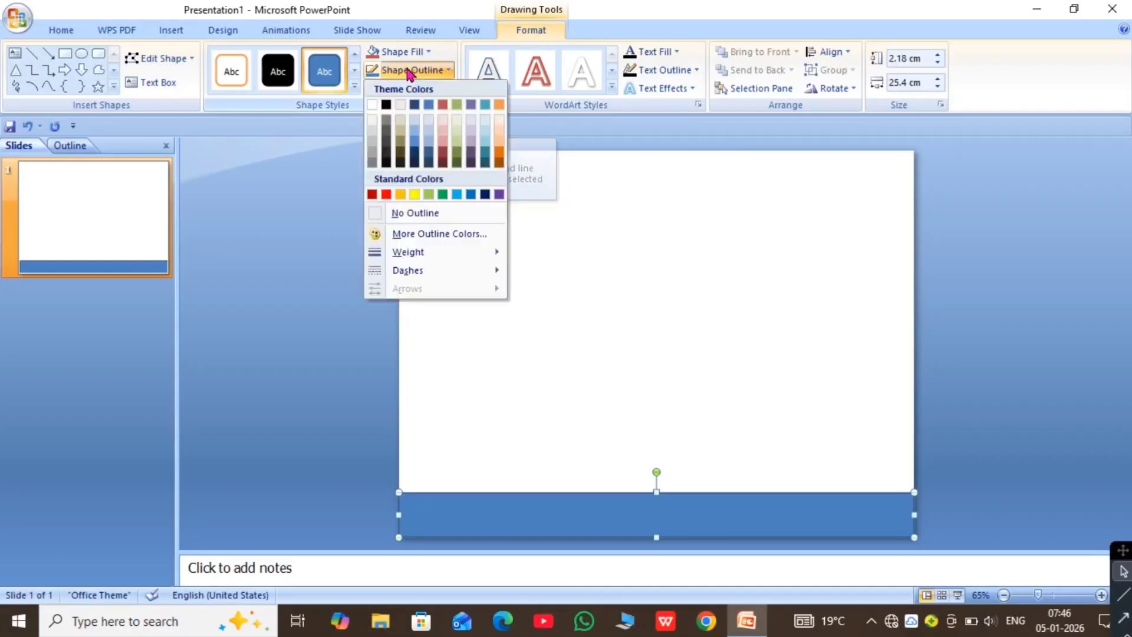
click(381, 216)
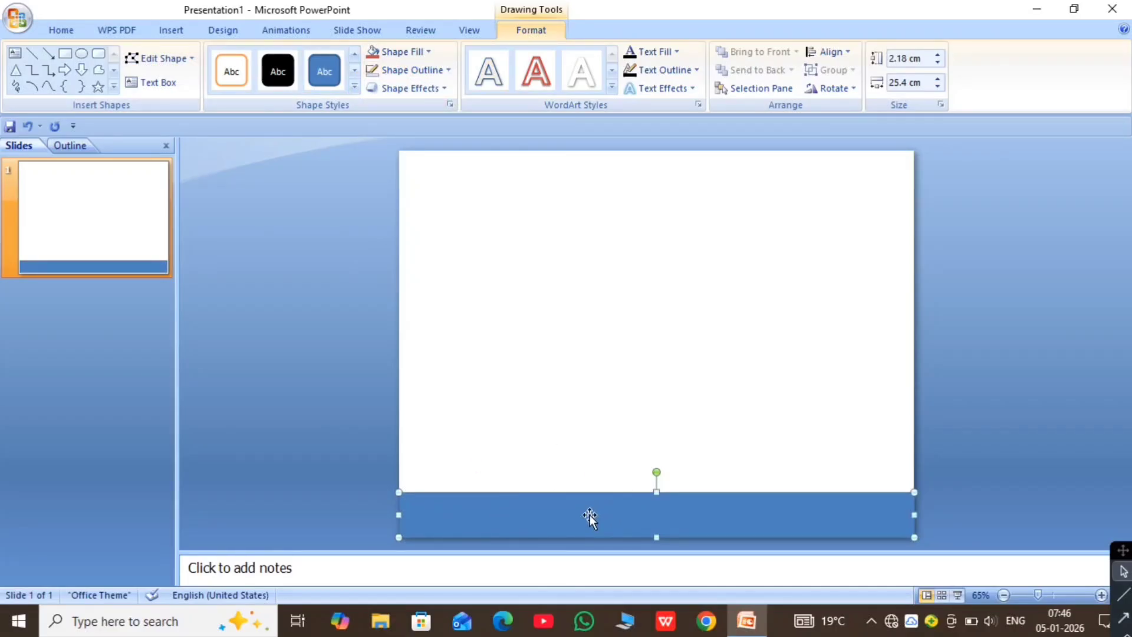
click(399, 59)
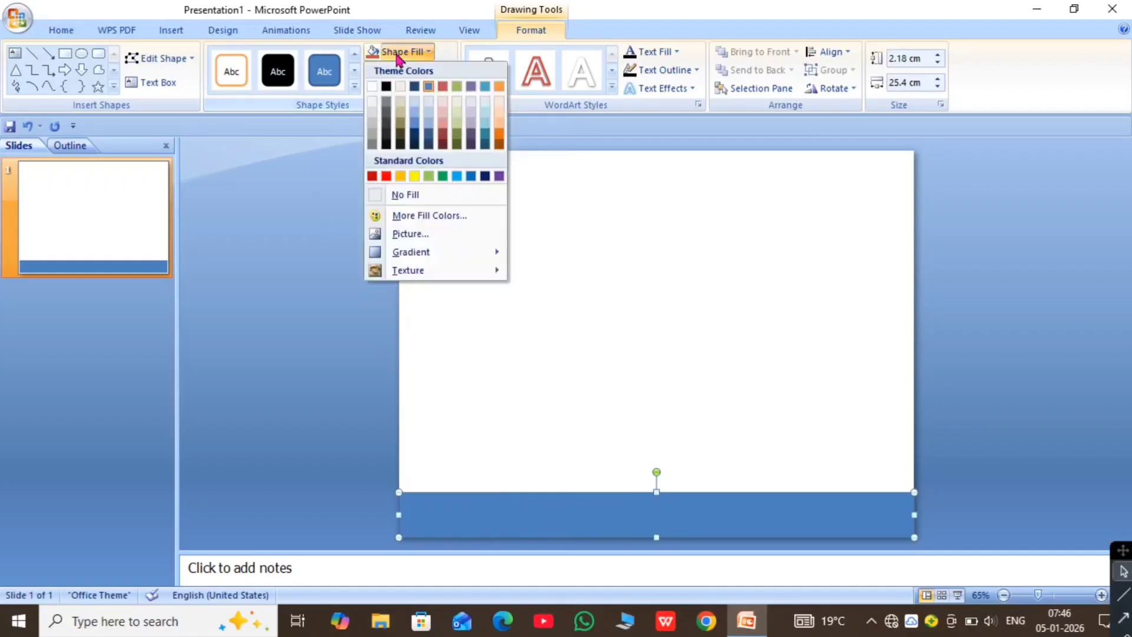
click(499, 144)
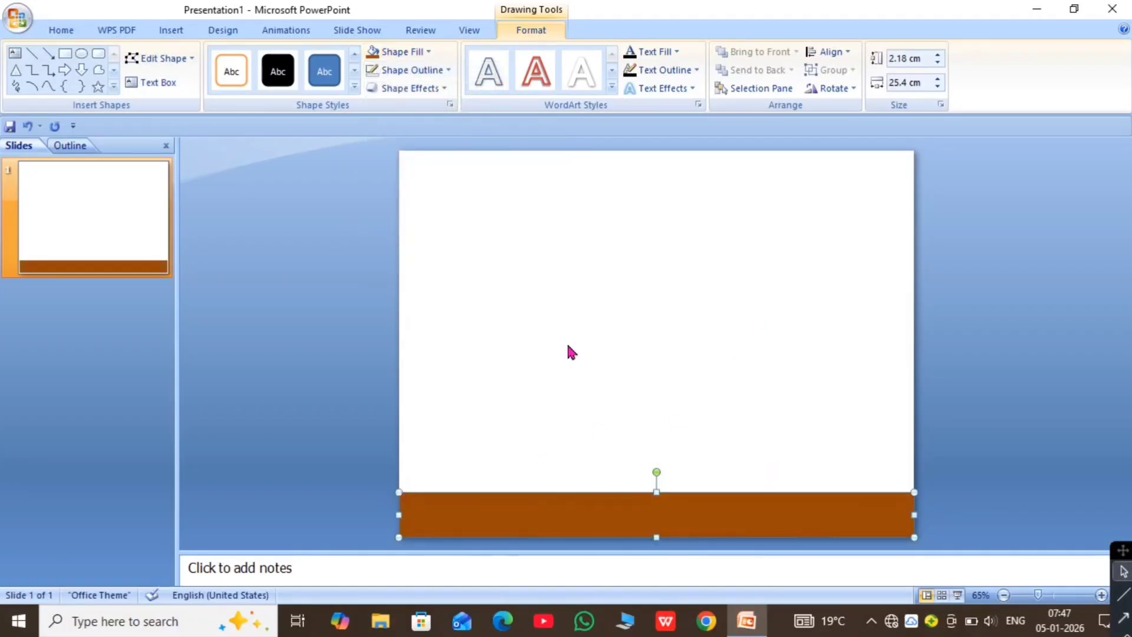
click(617, 334)
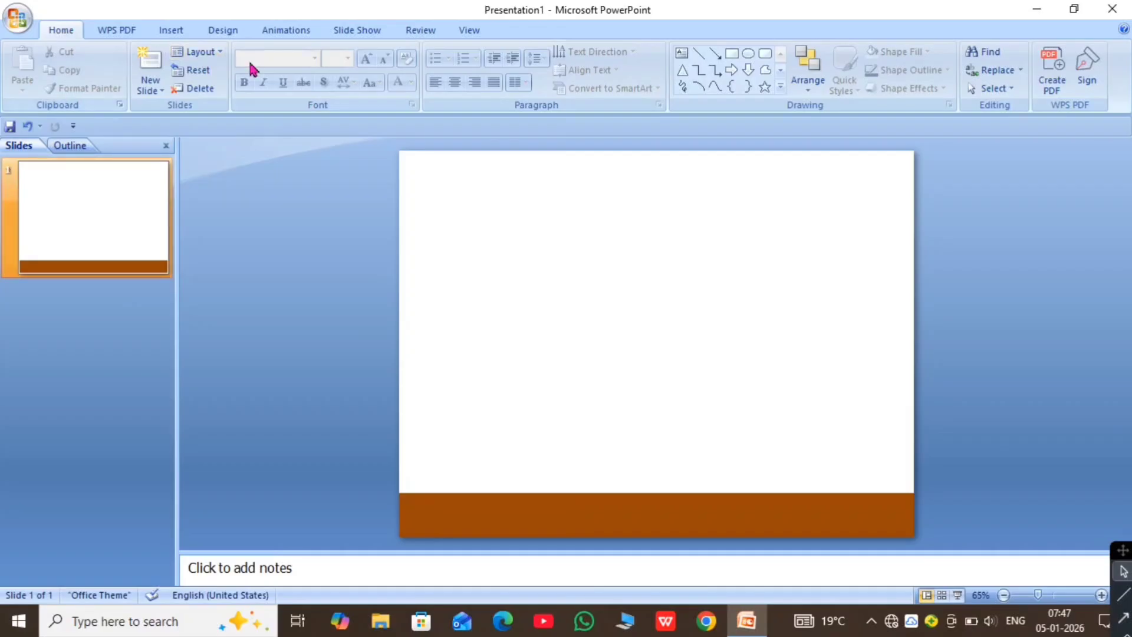
Step: Draw a second full-width rectangle directly above the brown strip and stretch it upward to about 3 cm high
click(181, 33)
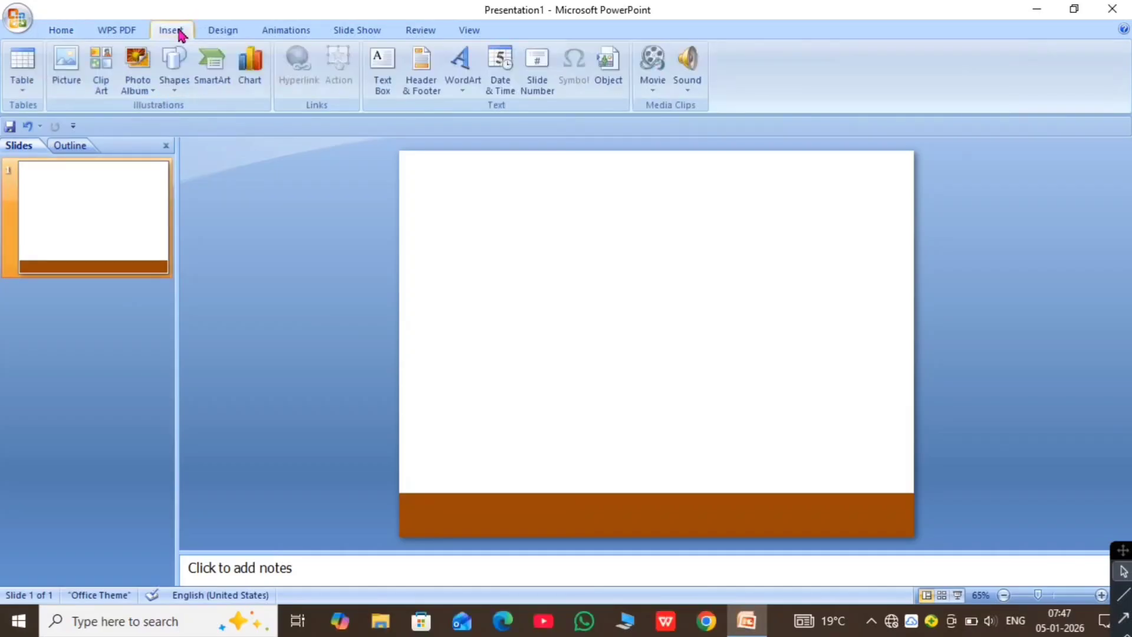
click(179, 73)
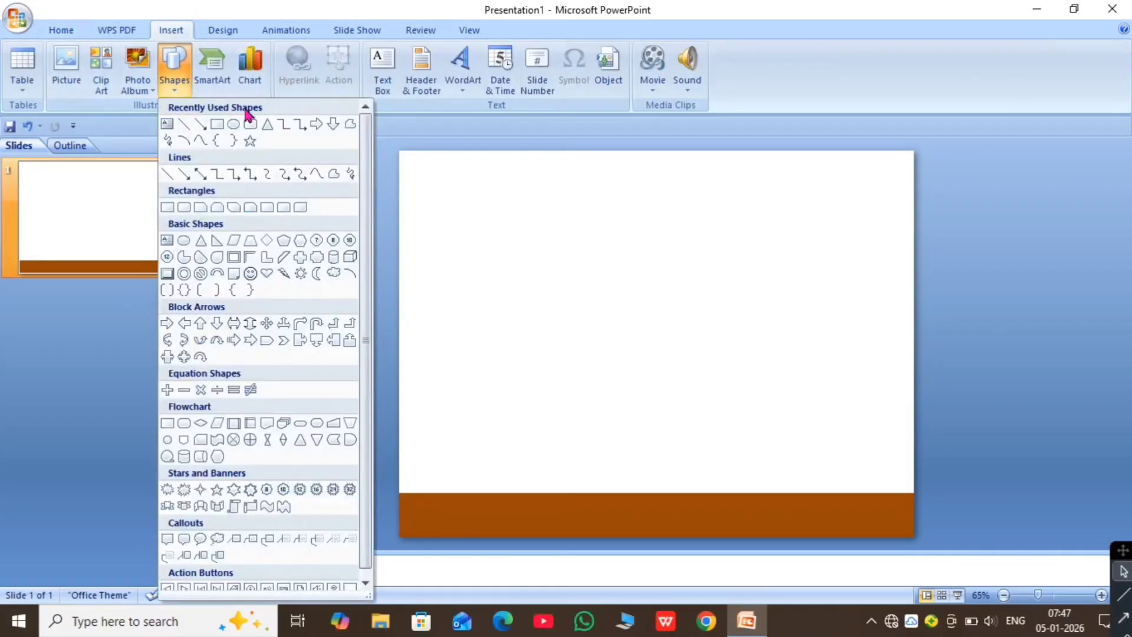
click(218, 122)
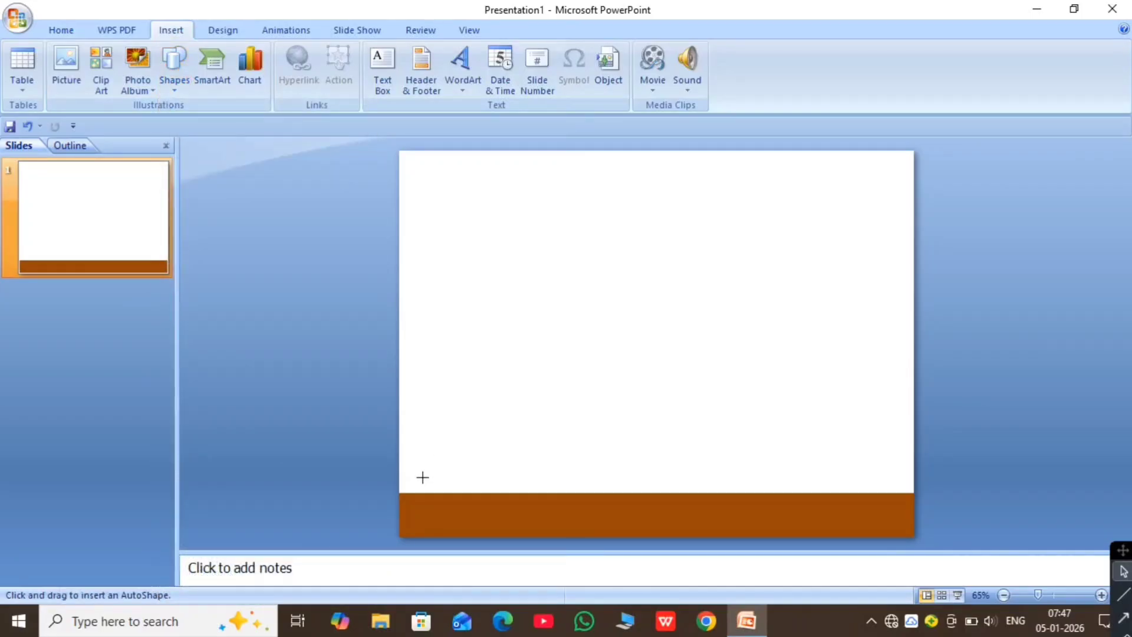
mouse_move(398, 452)
mouse_down()
mouse_move(503, 462)
mouse_move(877, 439)
mouse_move(931, 485)
mouse_move(919, 492)
mouse_up()
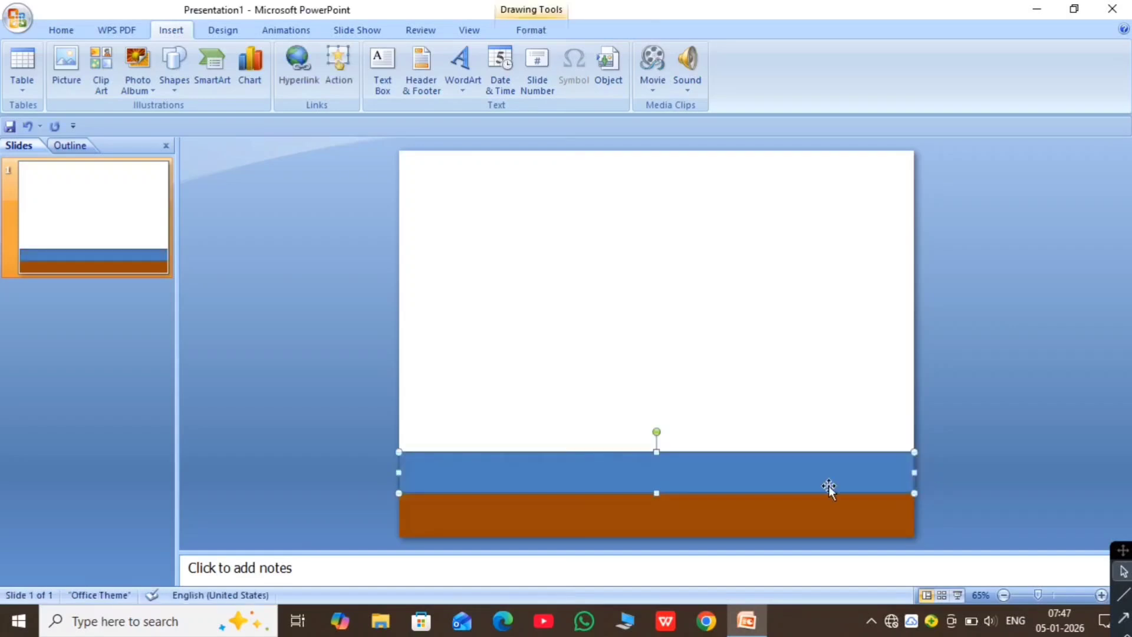
drag(657, 452, 657, 431)
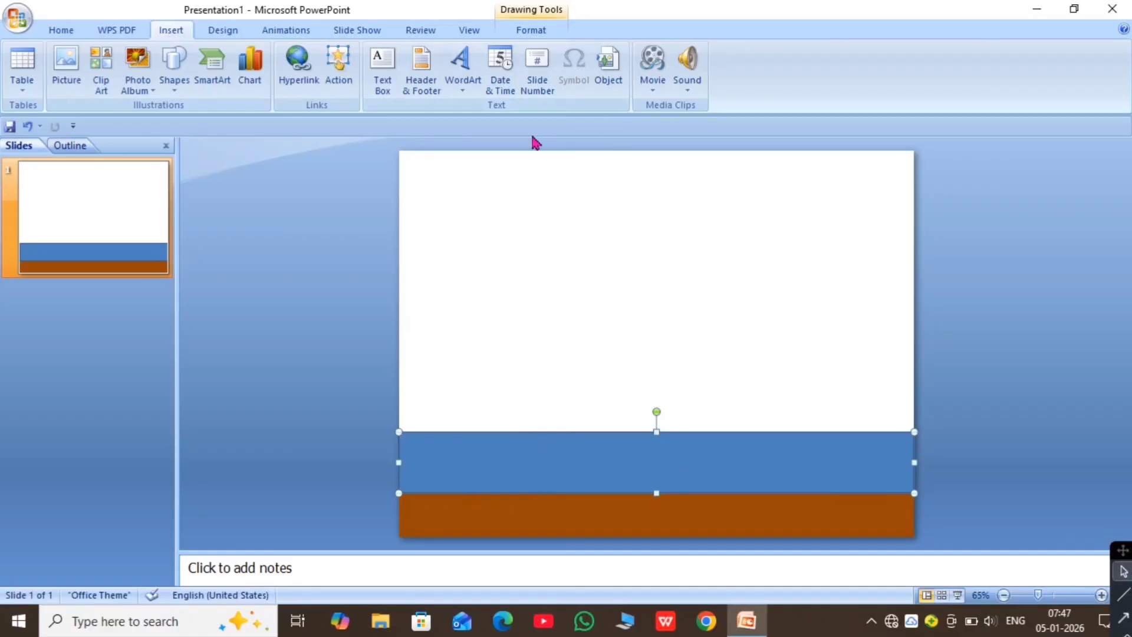
Step: Remove the upper rectangle's outline and fill it with standard green
click(541, 30)
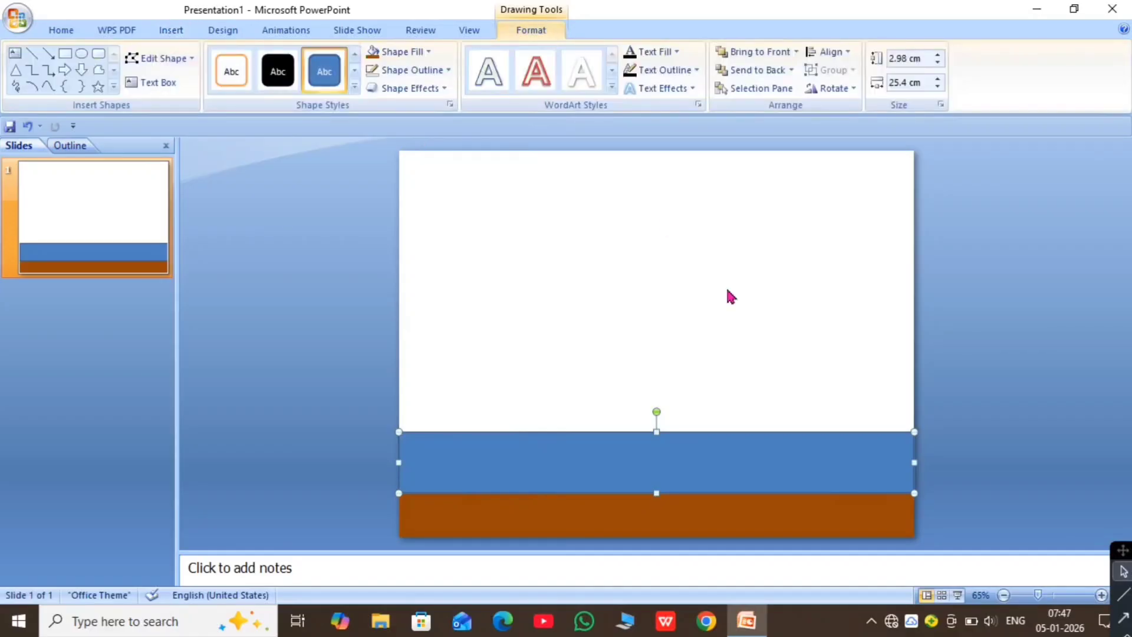
click(423, 74)
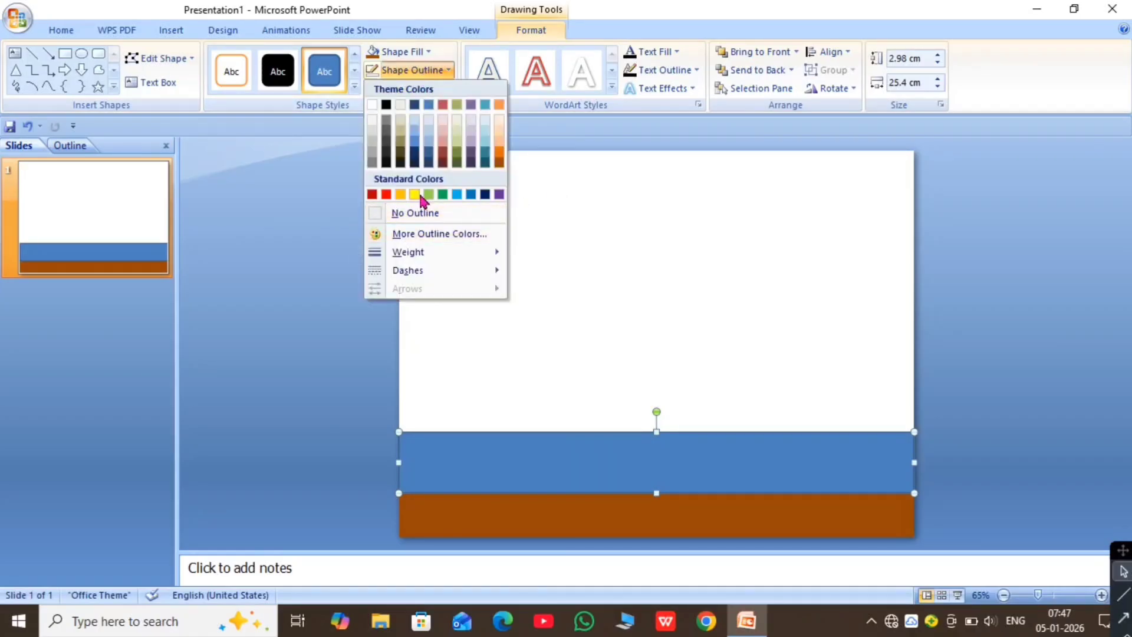
click(375, 214)
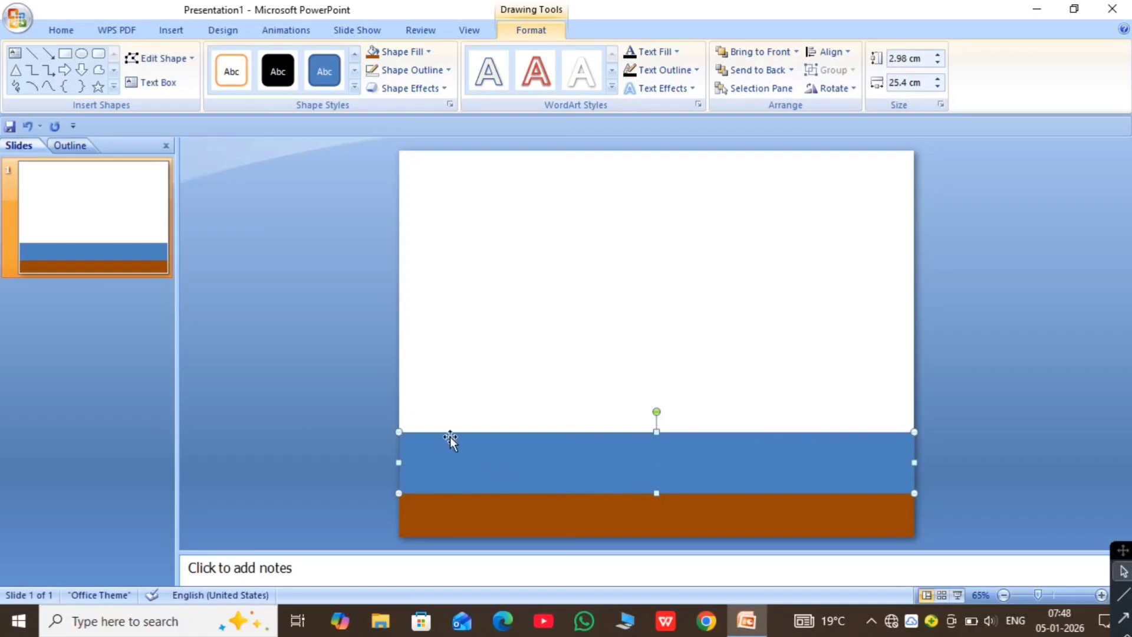
click(417, 53)
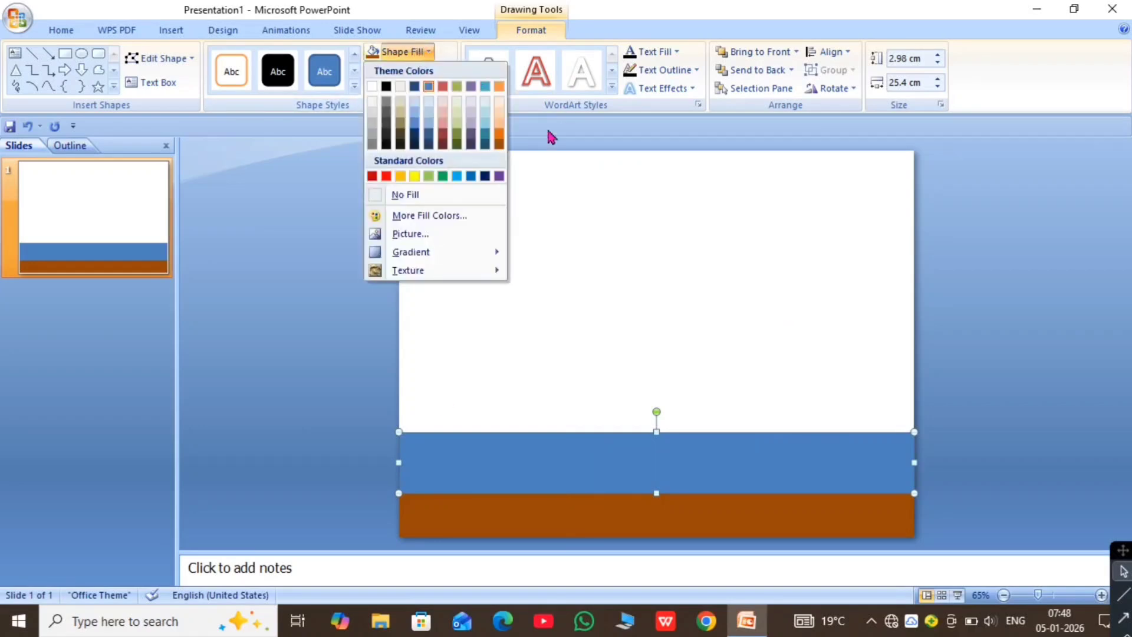
click(444, 176)
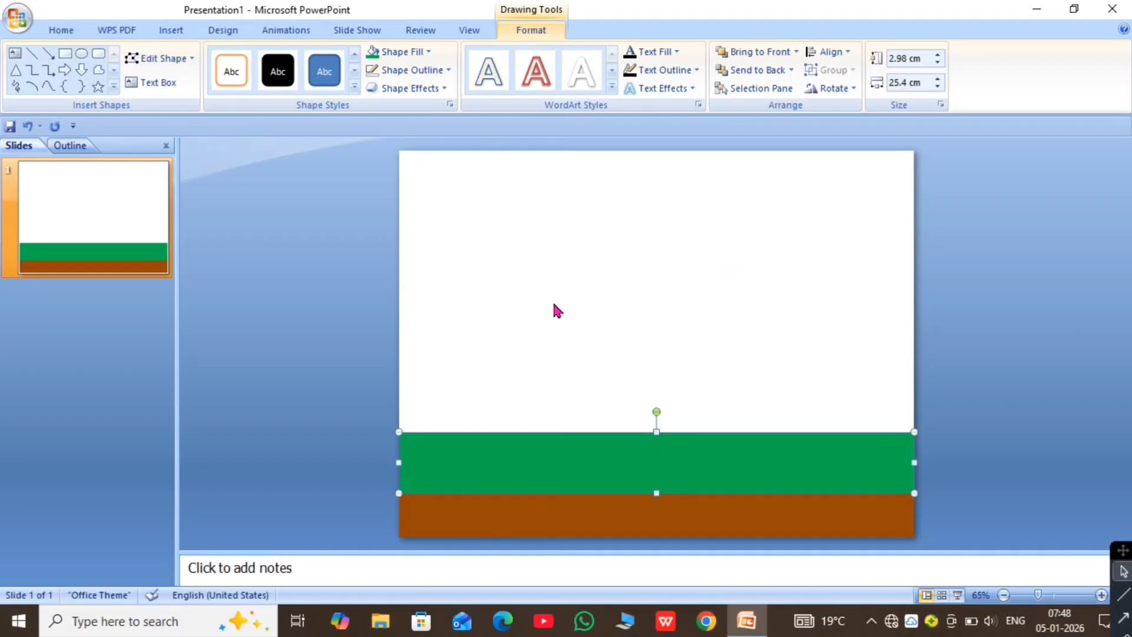
Step: Format the slide background with a gradient fill using the Fire preset colors and apply it to all slides
right_click(608, 261)
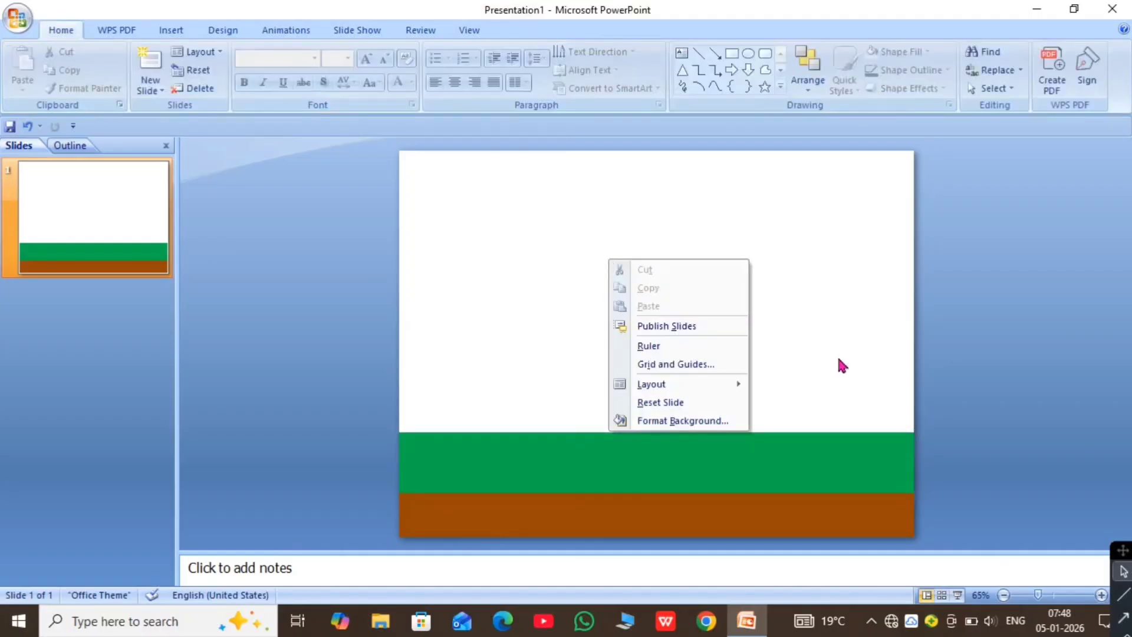
click(669, 423)
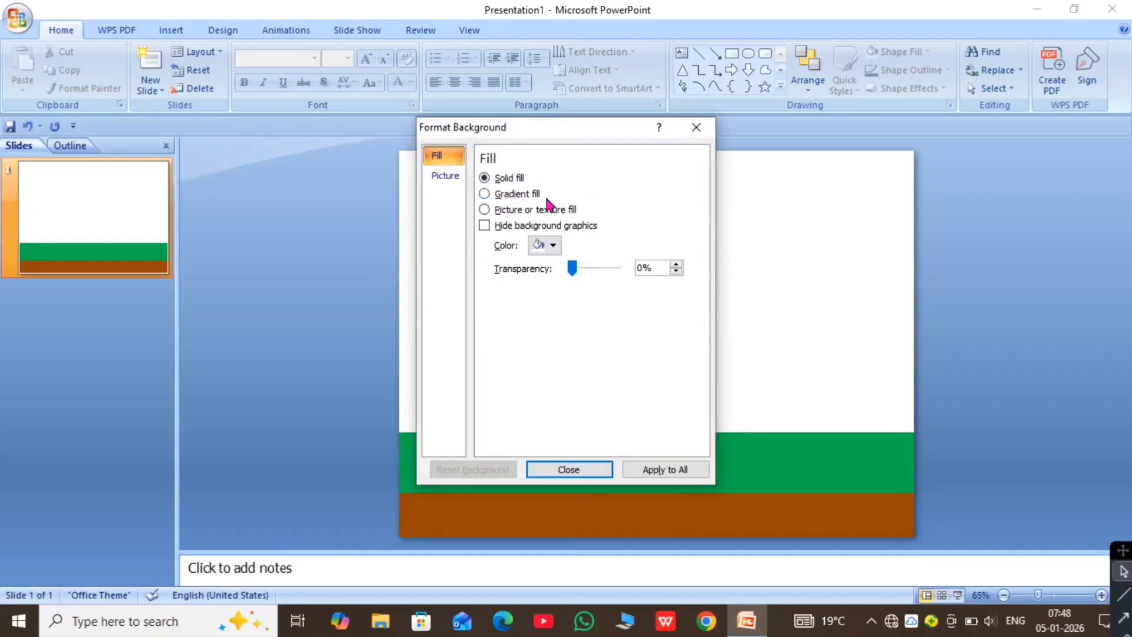
click(486, 195)
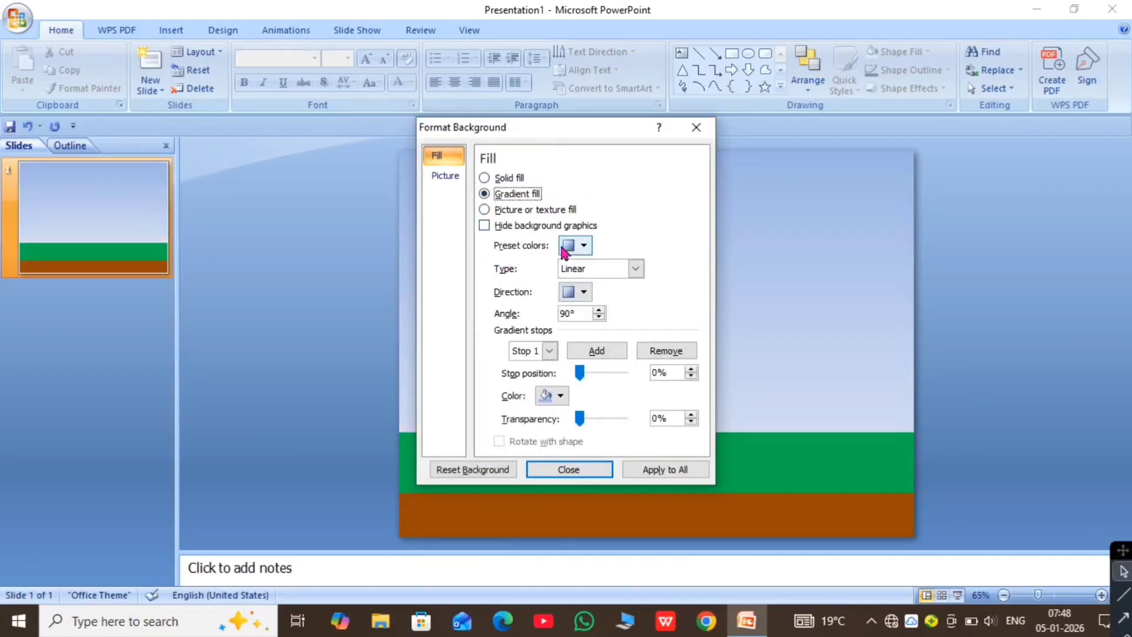
click(584, 246)
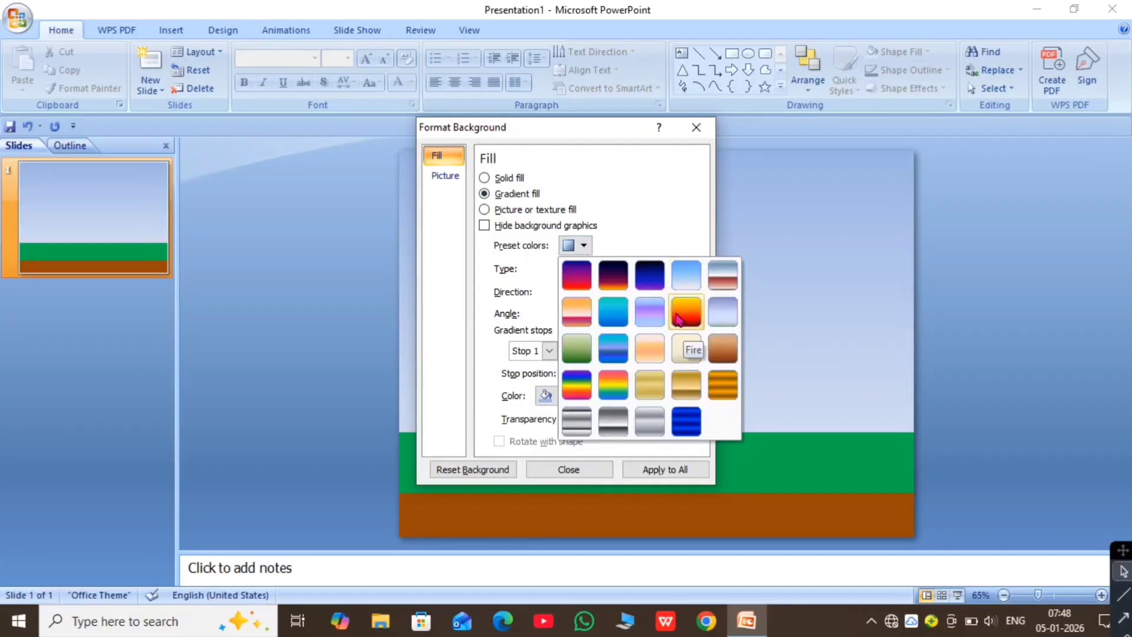
click(678, 318)
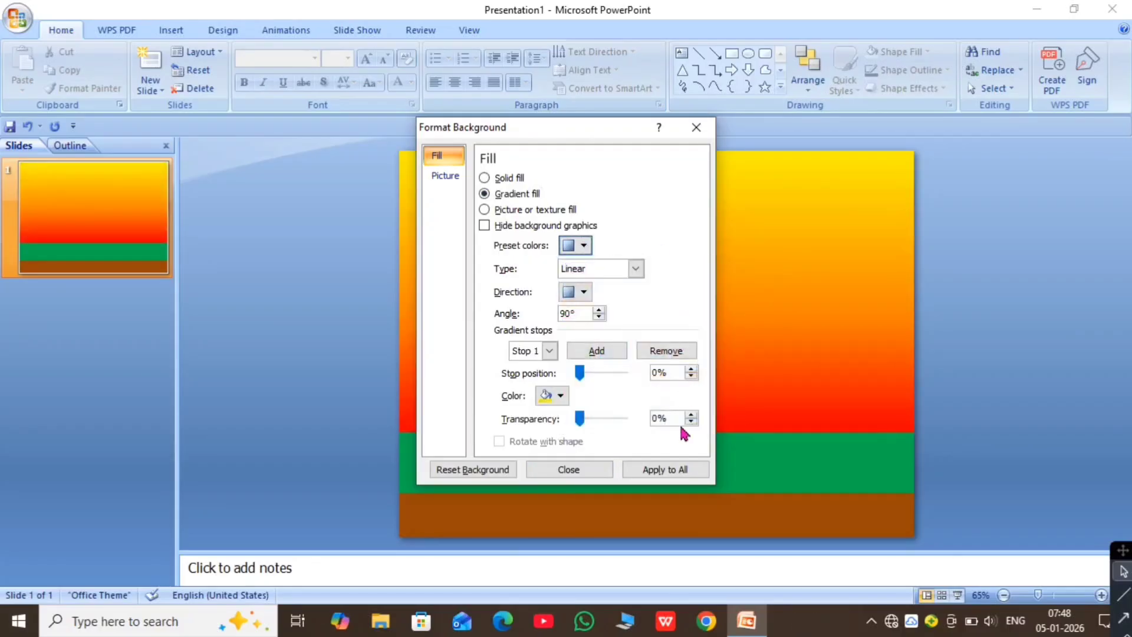
click(654, 469)
click(583, 471)
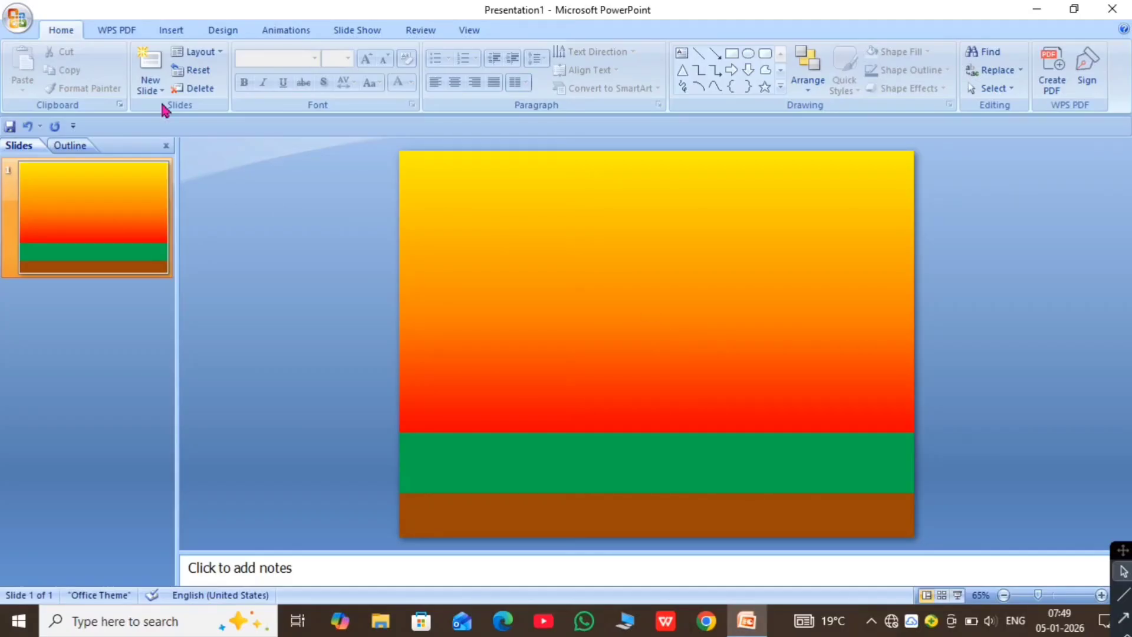
Step: Draw an oval about 2.6 cm high and 3.8 cm wide near the middle of the orange sky
click(171, 31)
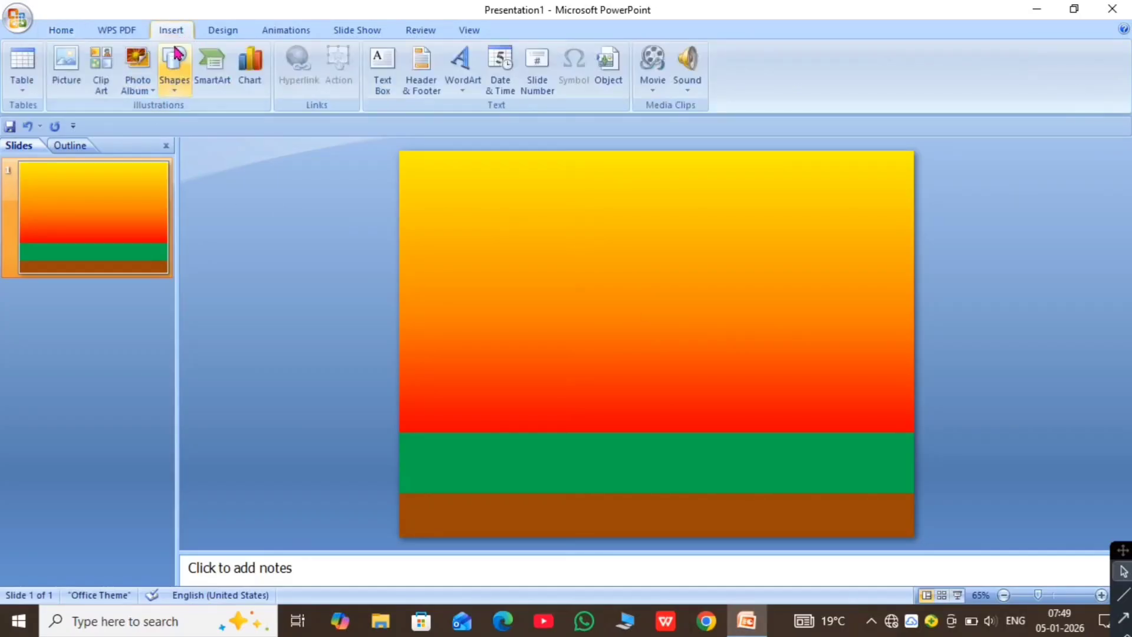
click(175, 63)
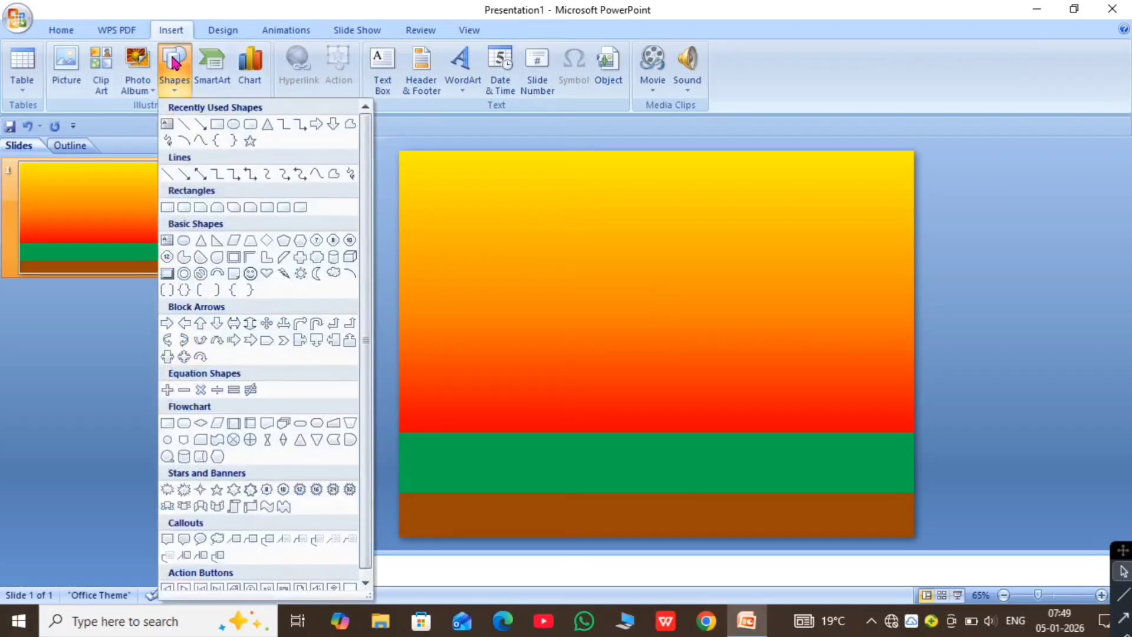
click(233, 127)
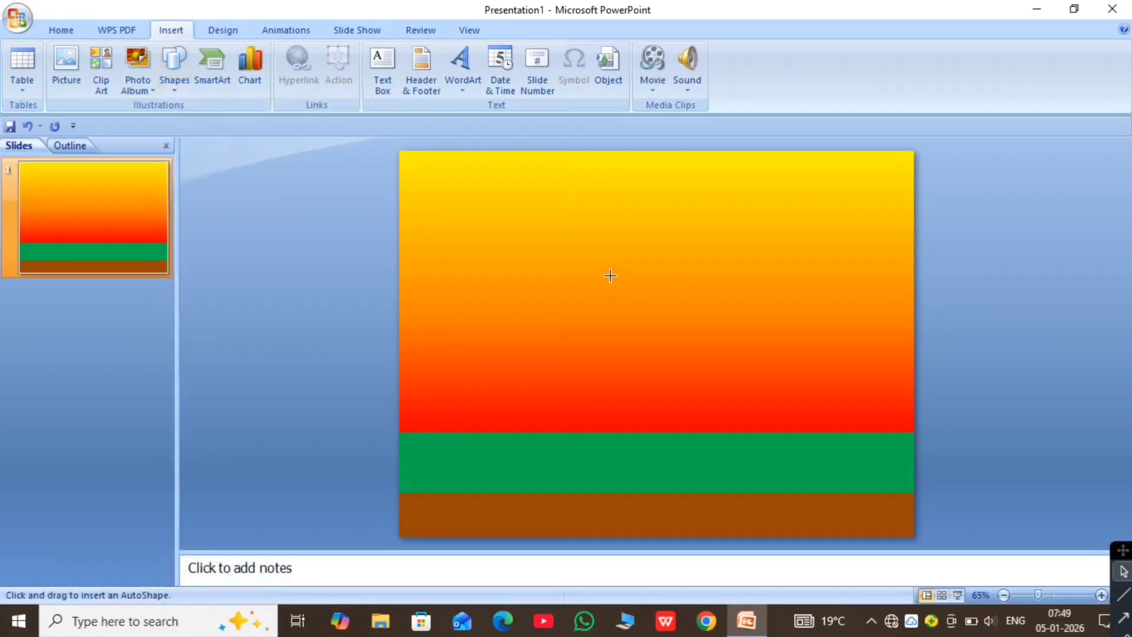
drag(608, 265, 685, 316)
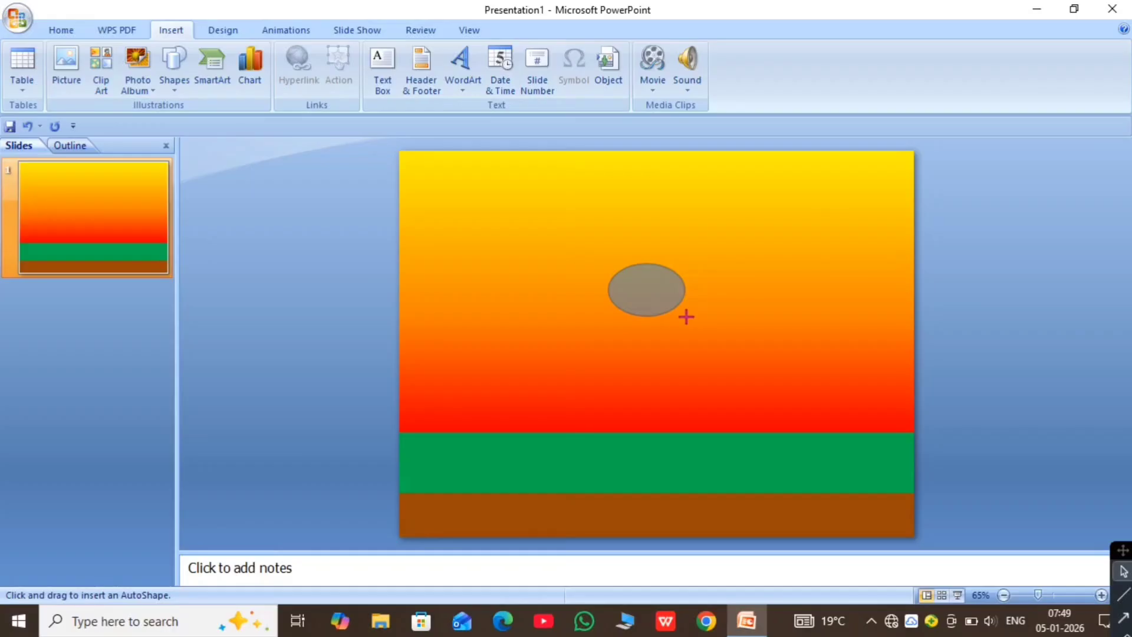
drag(686, 318, 685, 316)
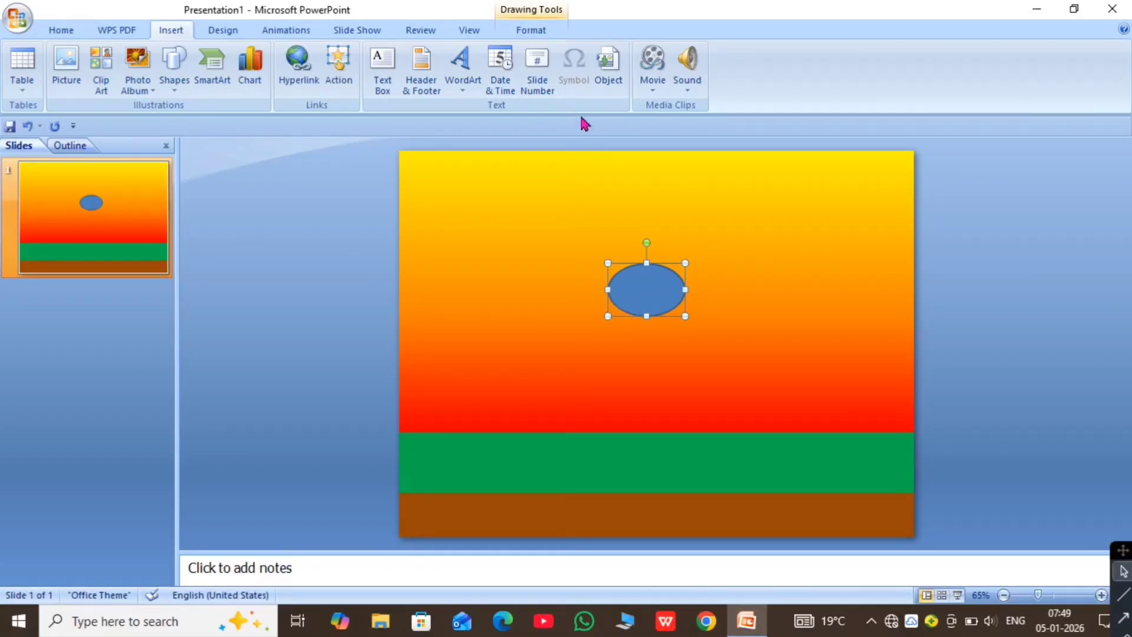
Step: Remove the outline from the oval in the sky
click(542, 37)
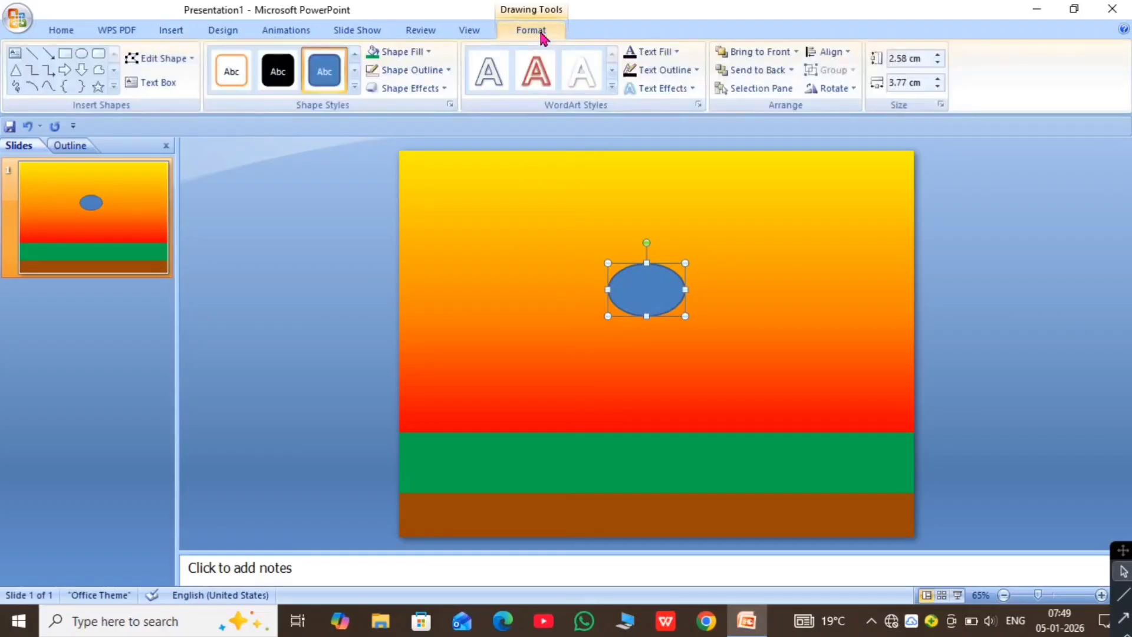
click(448, 70)
click(377, 215)
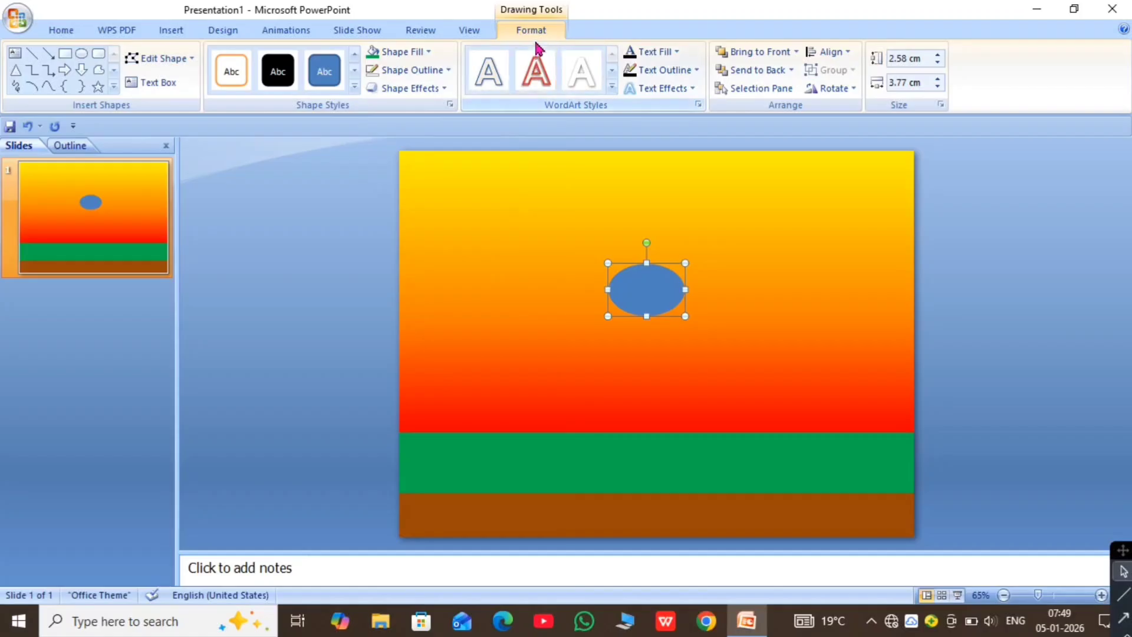
click(408, 51)
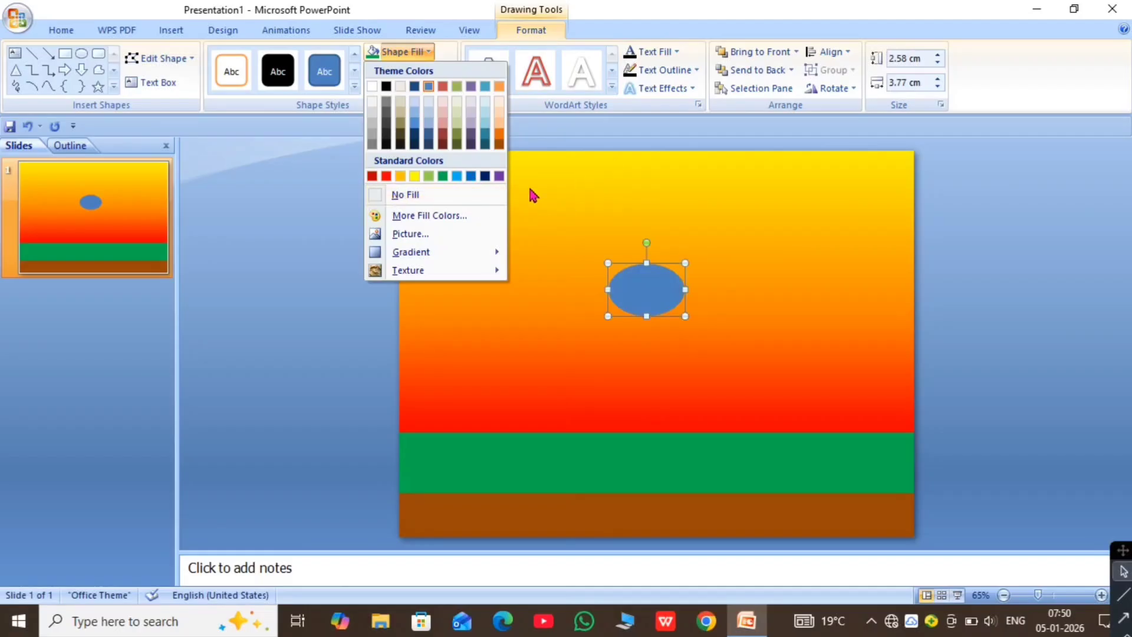
click(579, 195)
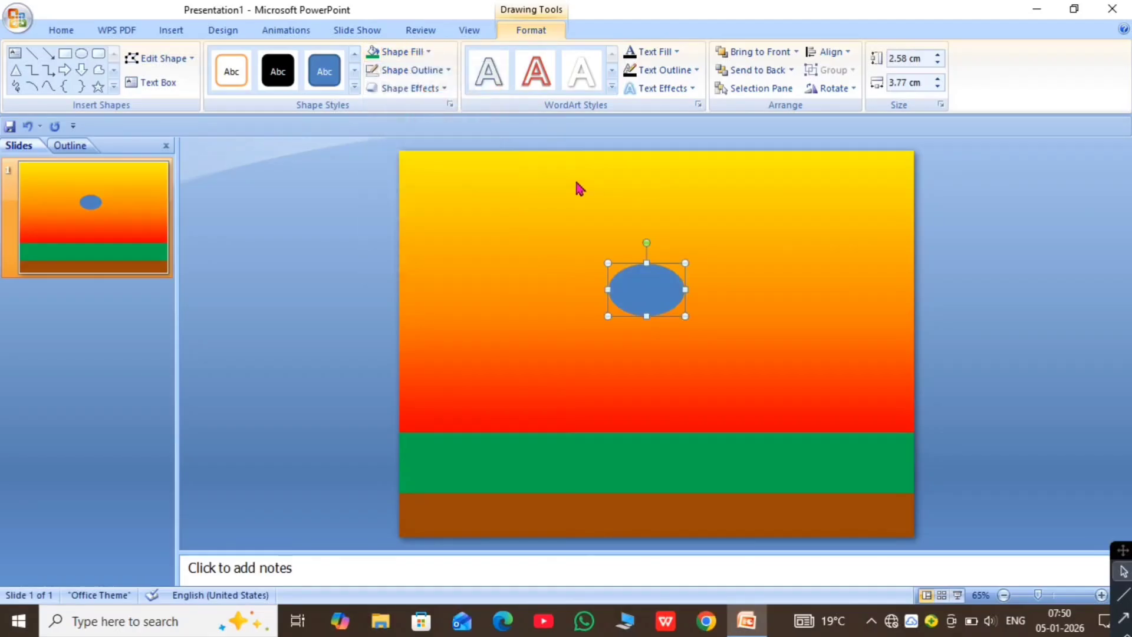
Step: Fill the oval in the sky with a gradient using the Fire preset colors
right_click(633, 289)
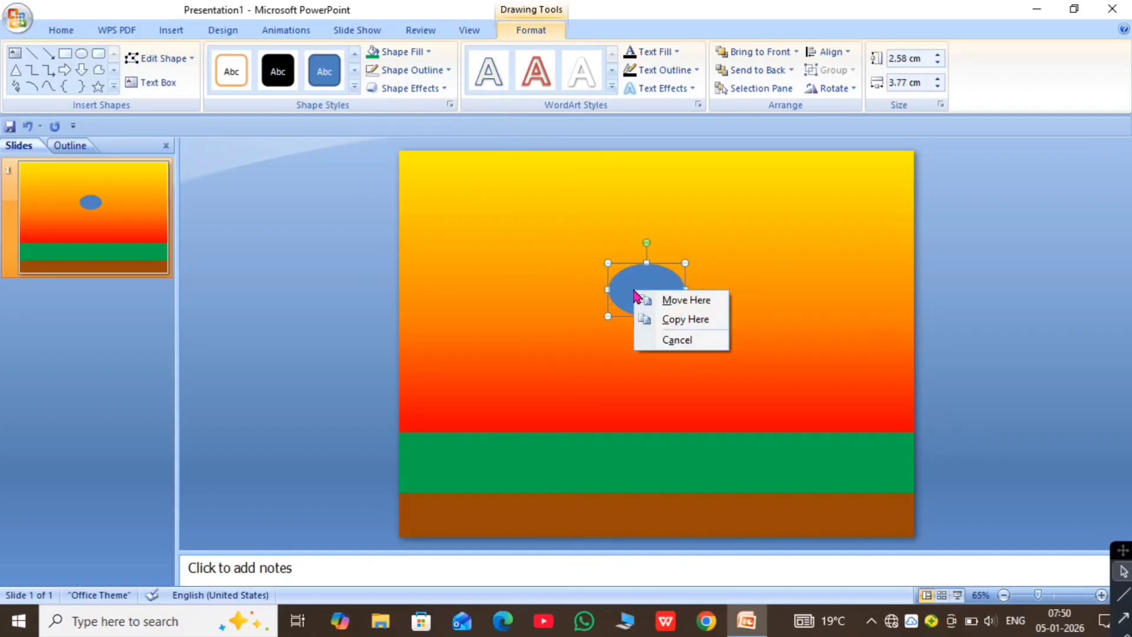
right_click(634, 289)
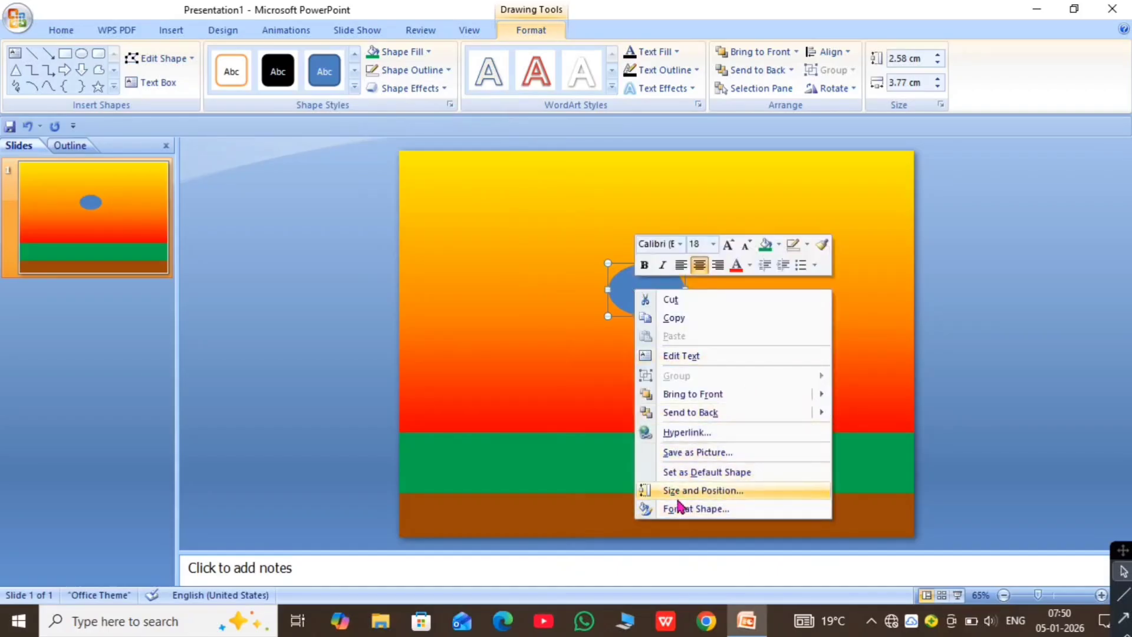
click(681, 510)
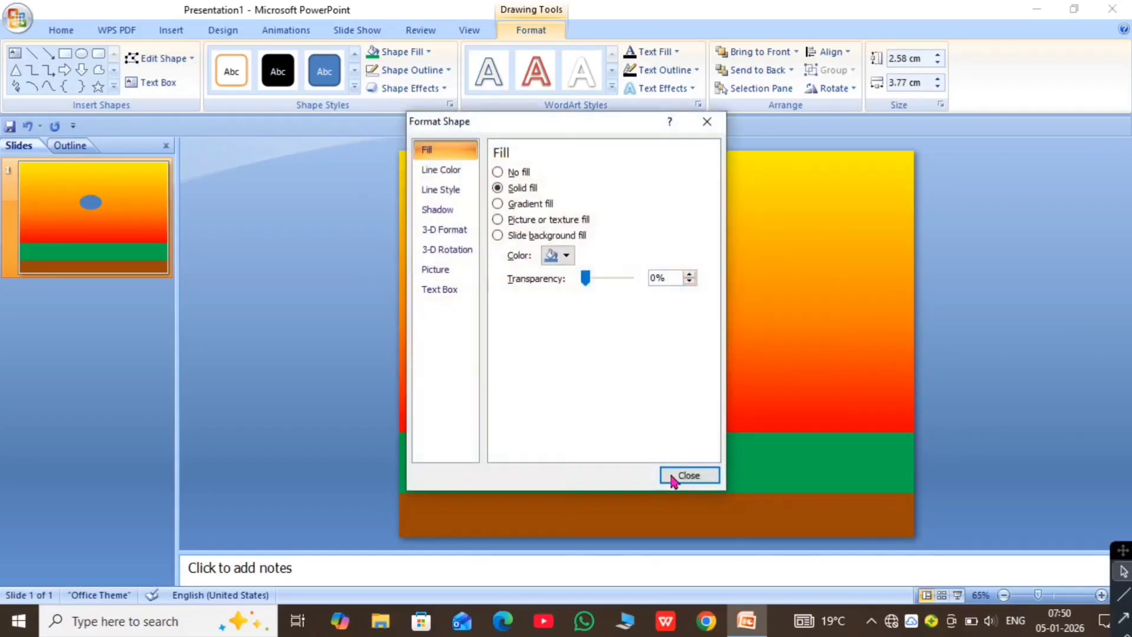
click(498, 205)
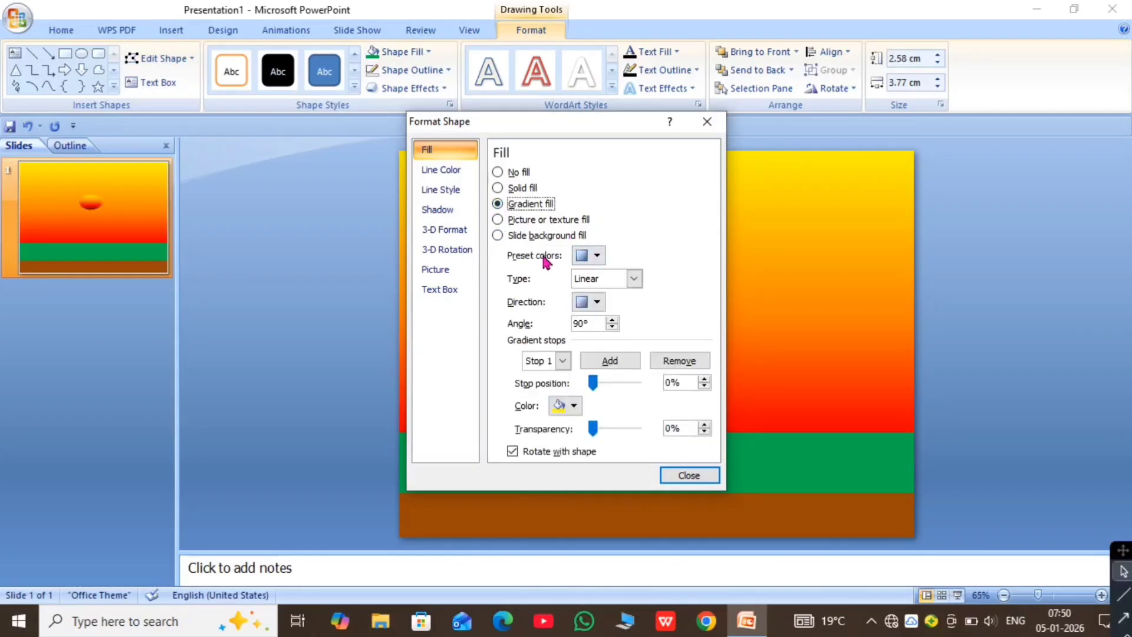
click(598, 256)
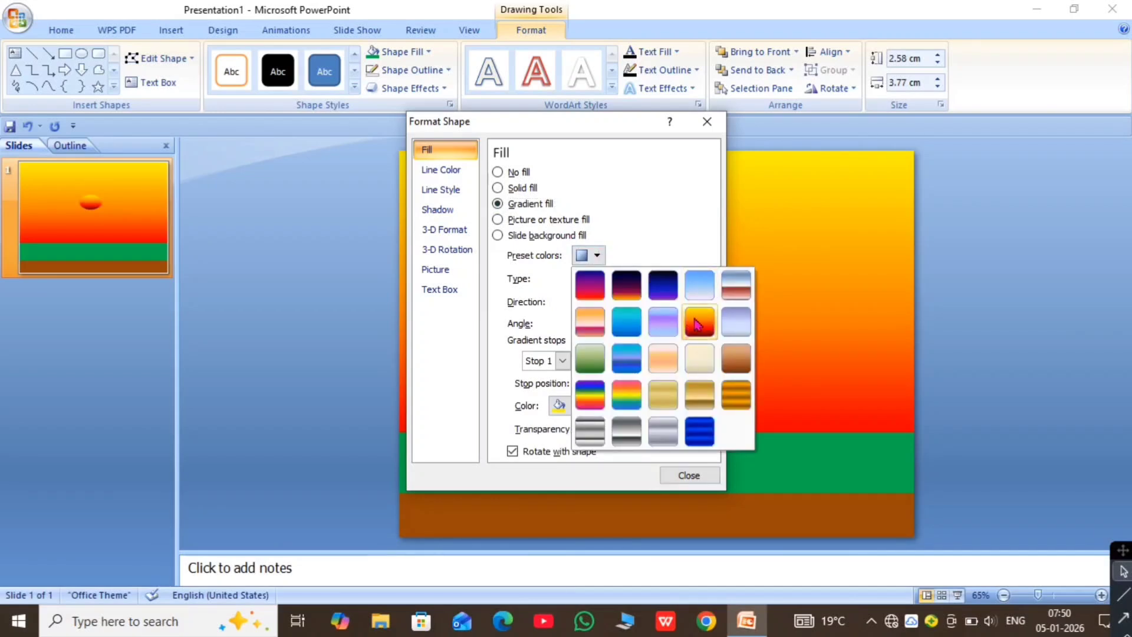
click(707, 322)
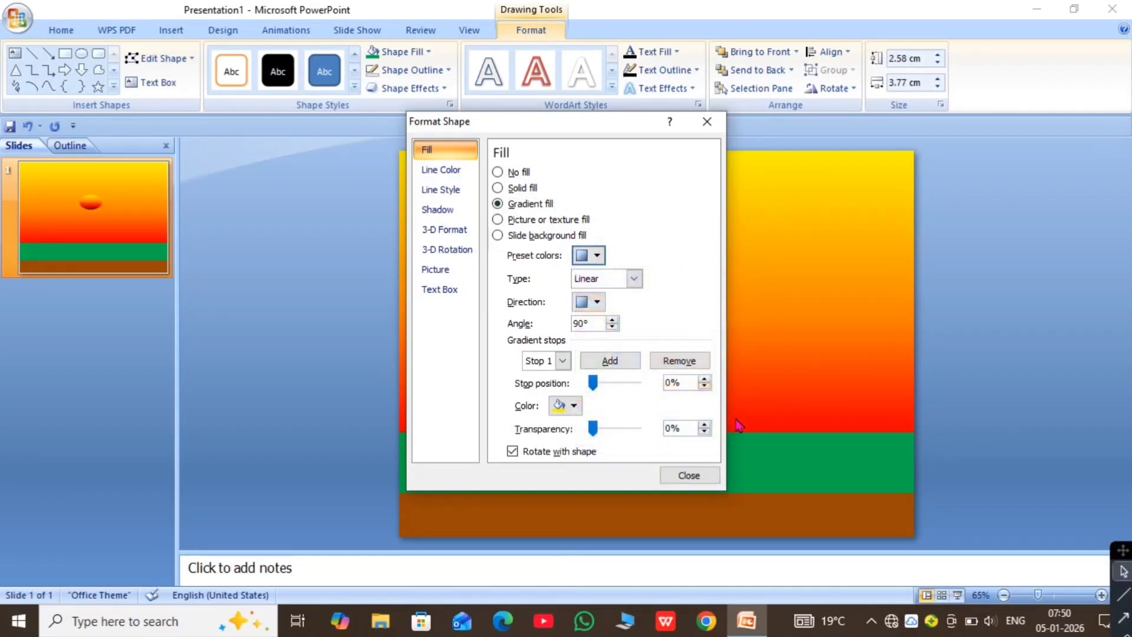
click(690, 475)
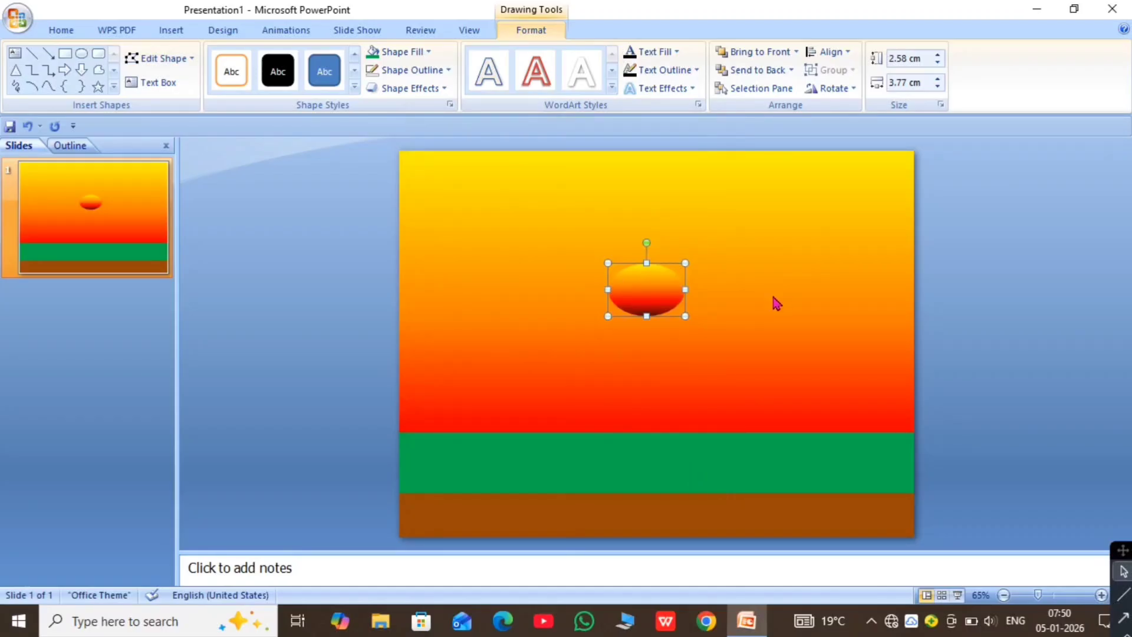
click(706, 326)
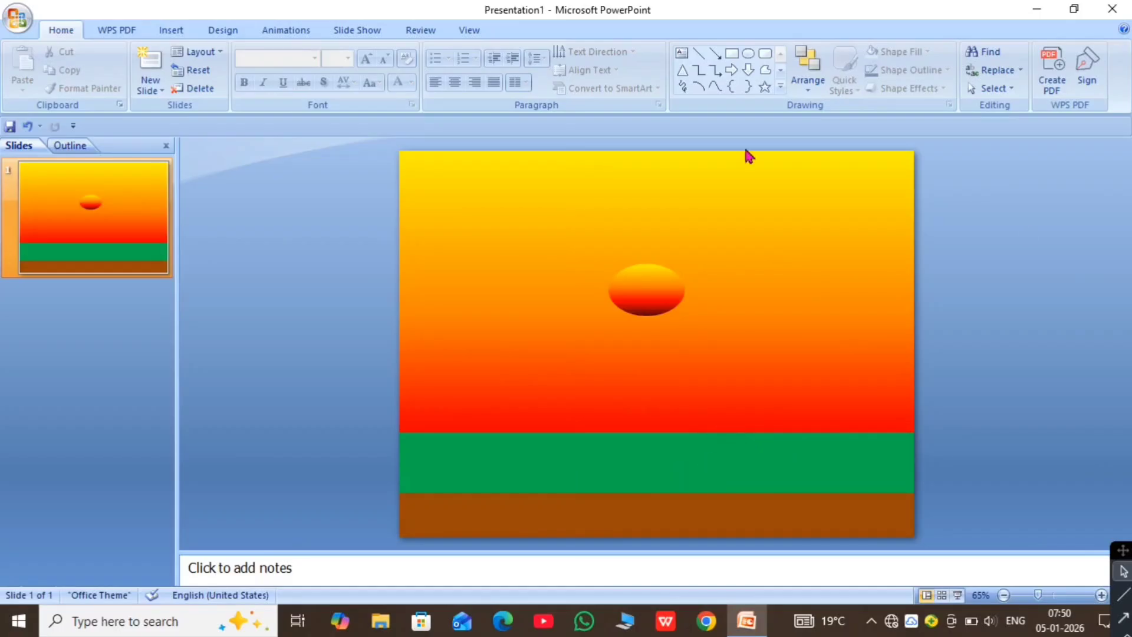
click(178, 38)
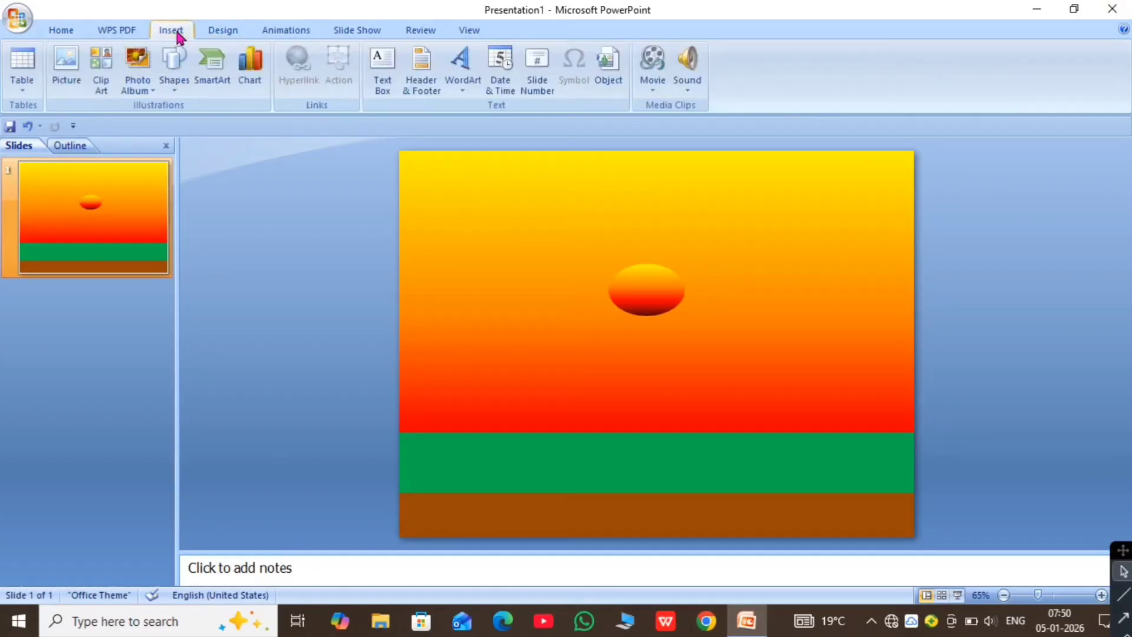
click(62, 77)
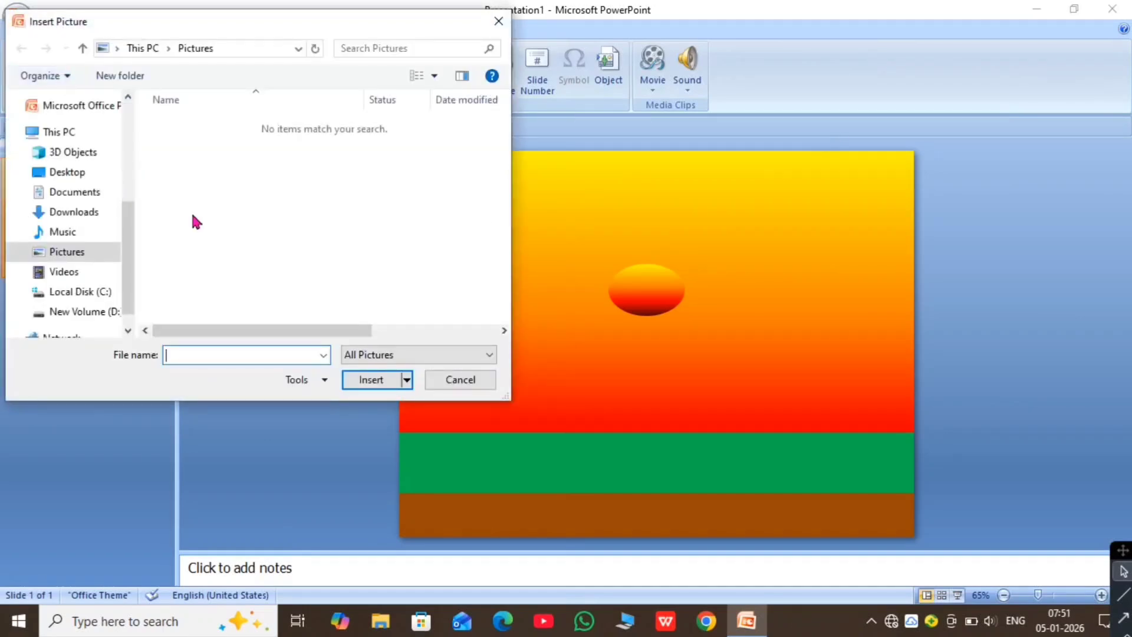
click(62, 172)
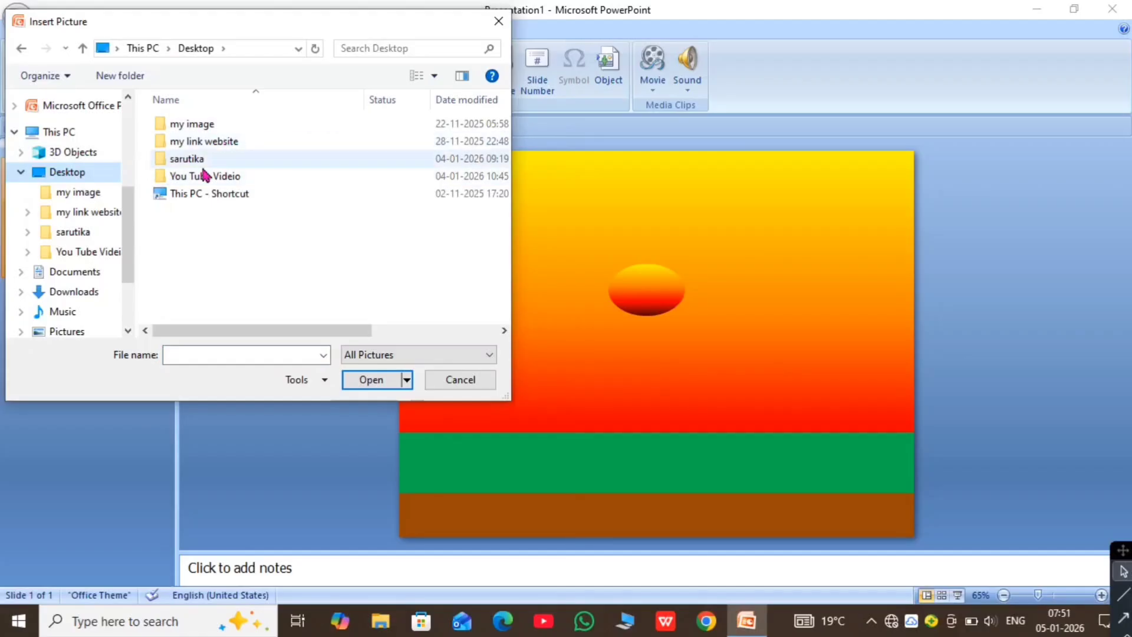
double_click(194, 160)
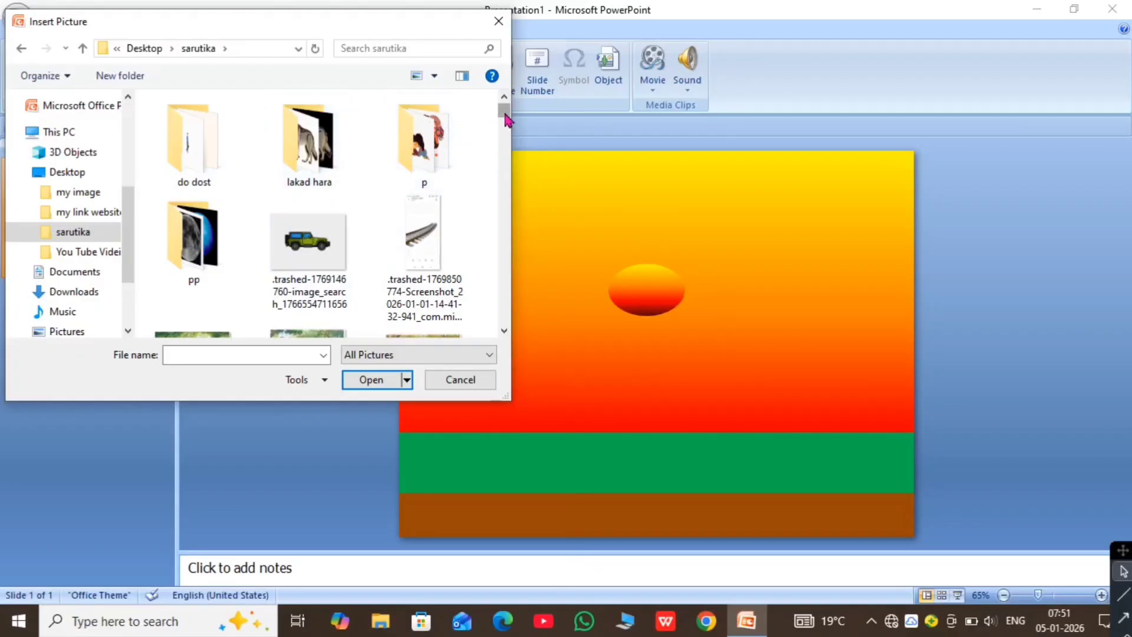
drag(506, 118, 503, 242)
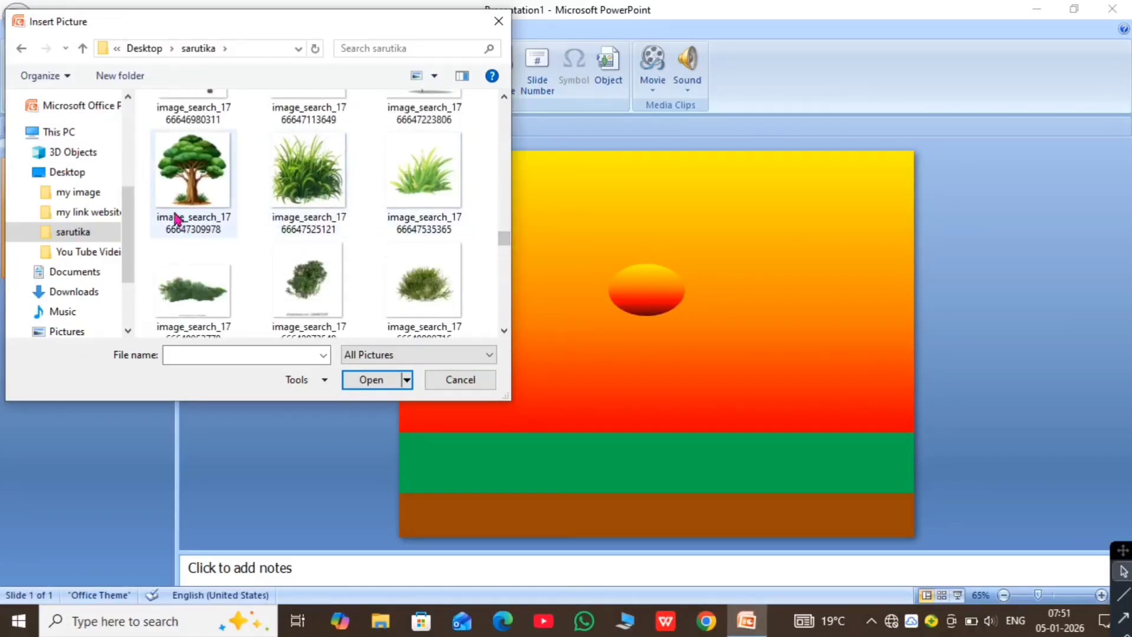
click(201, 165)
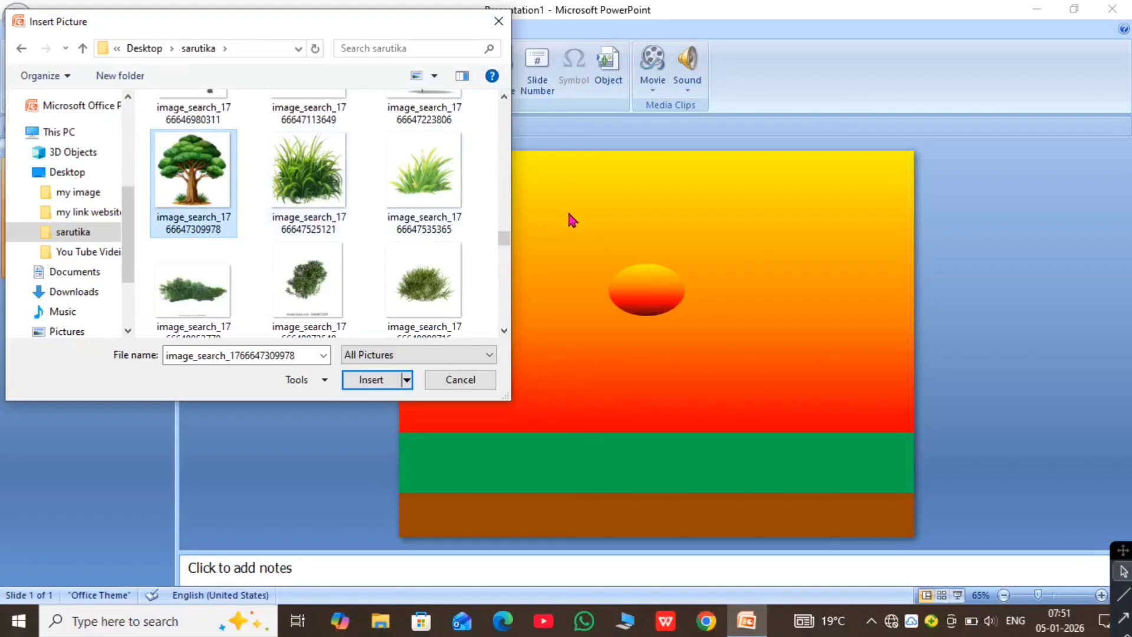
click(371, 383)
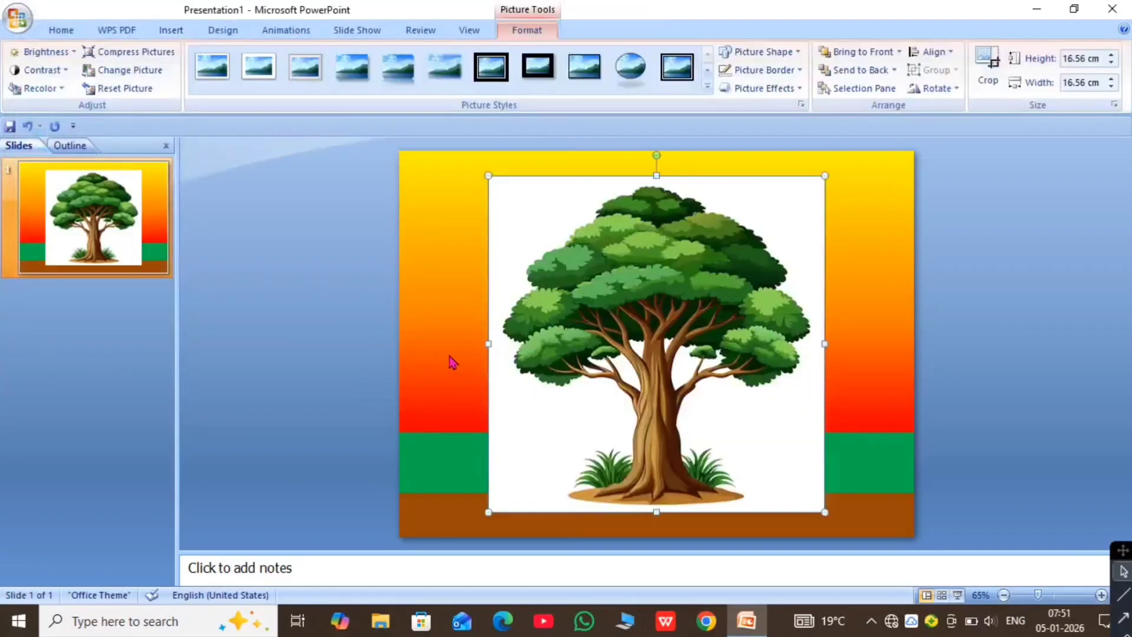
drag(642, 322, 804, 272)
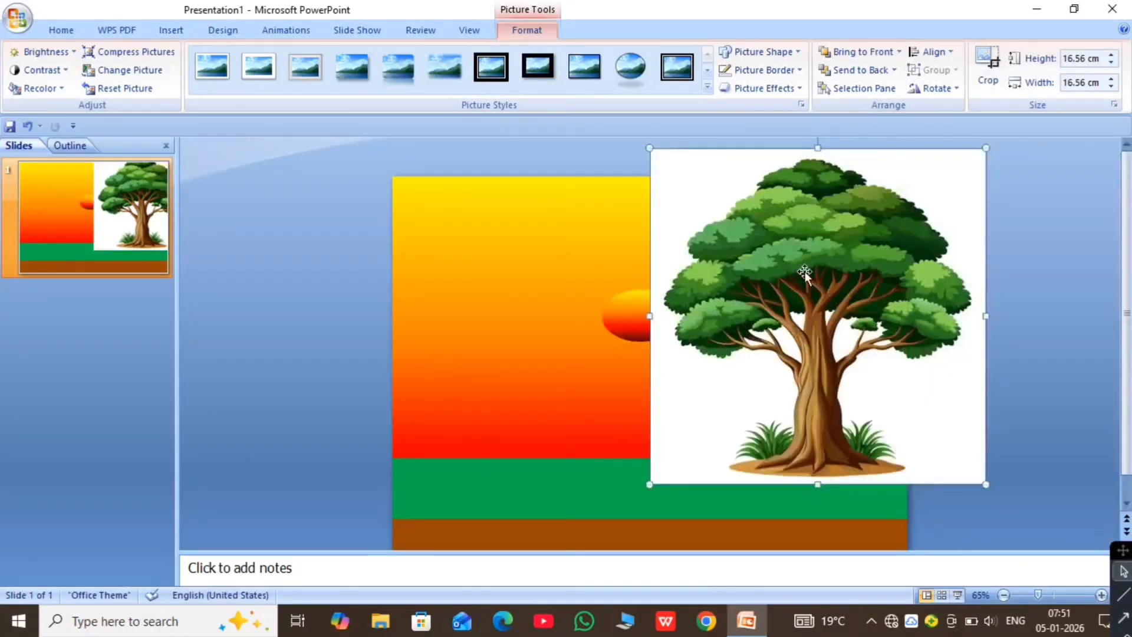
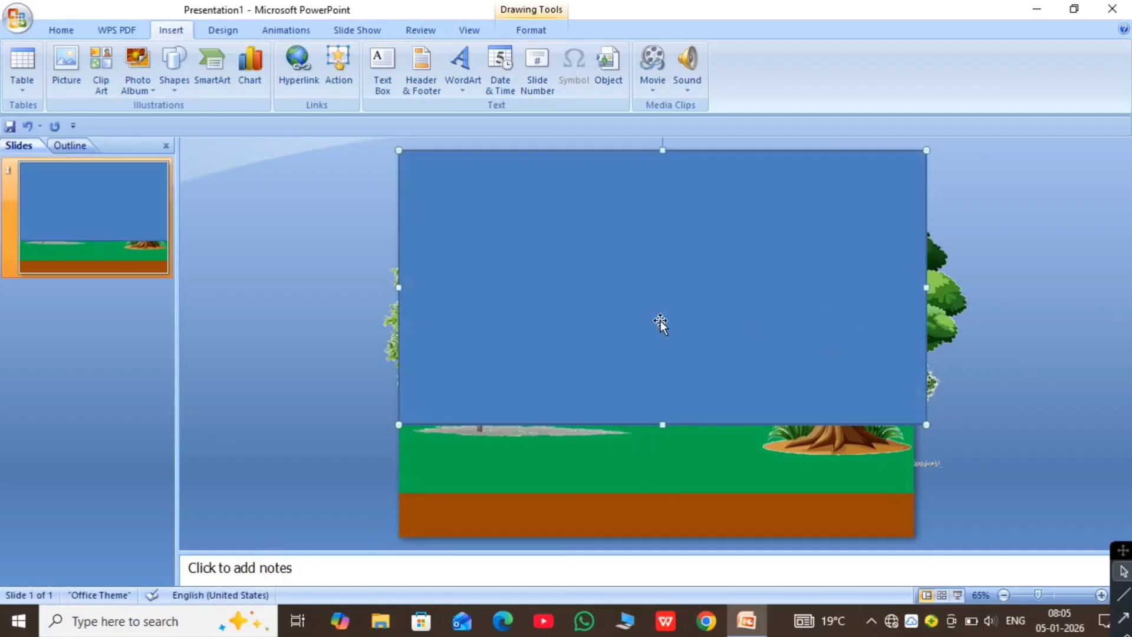
Step: Fill the large blue rectangle covering the sky with a gradient using the Late Sunset preset colors
right_click(632, 317)
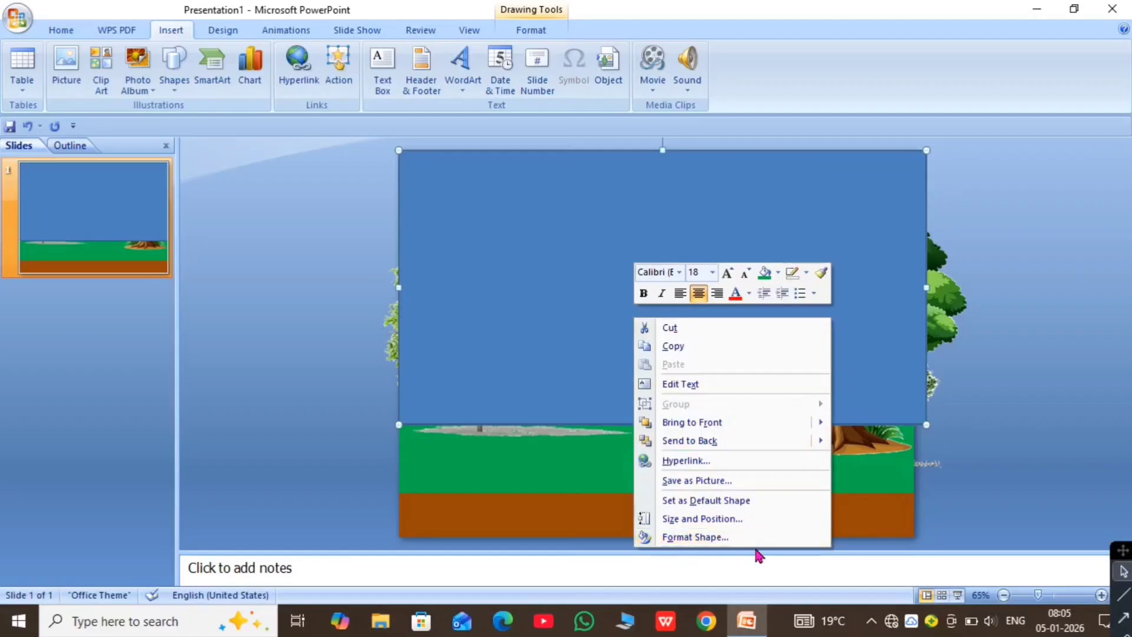
click(717, 537)
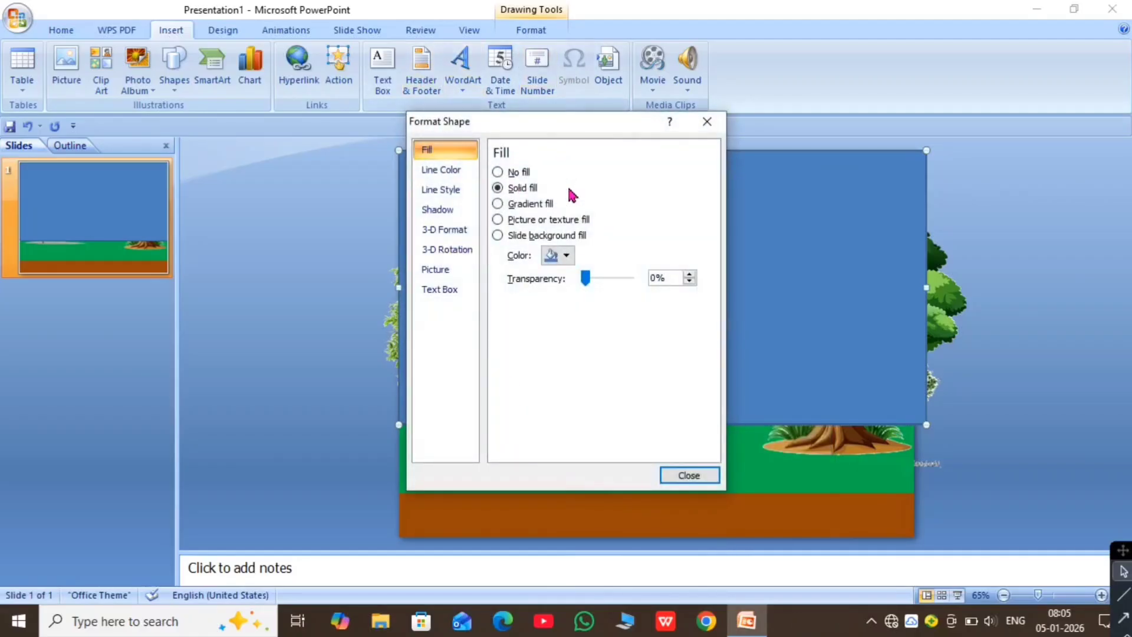
click(495, 206)
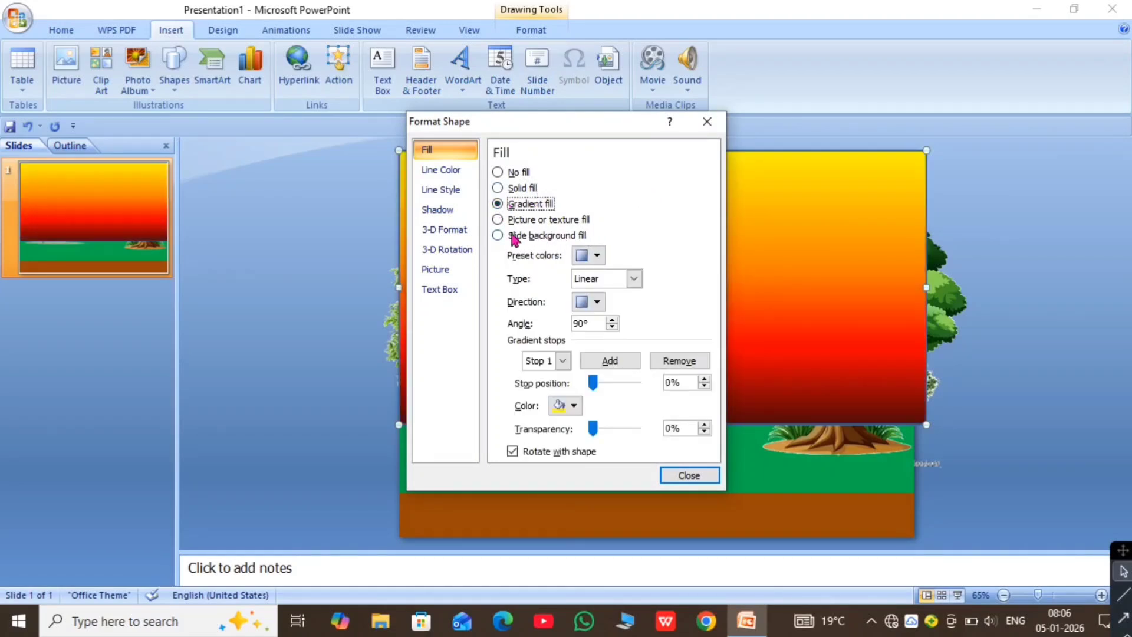
click(597, 255)
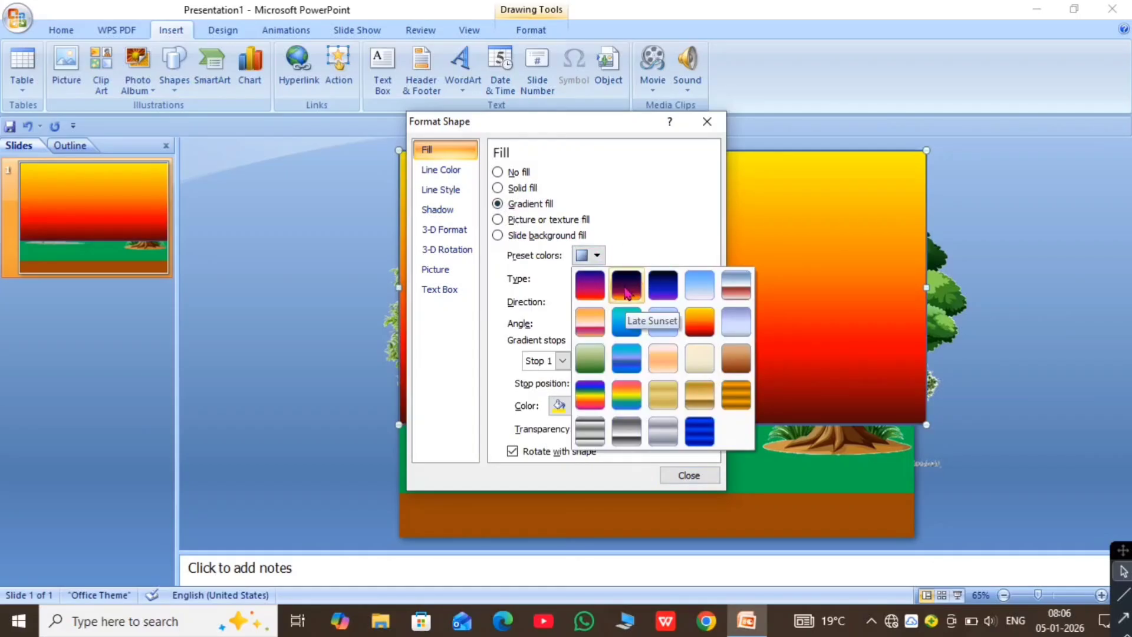
click(626, 288)
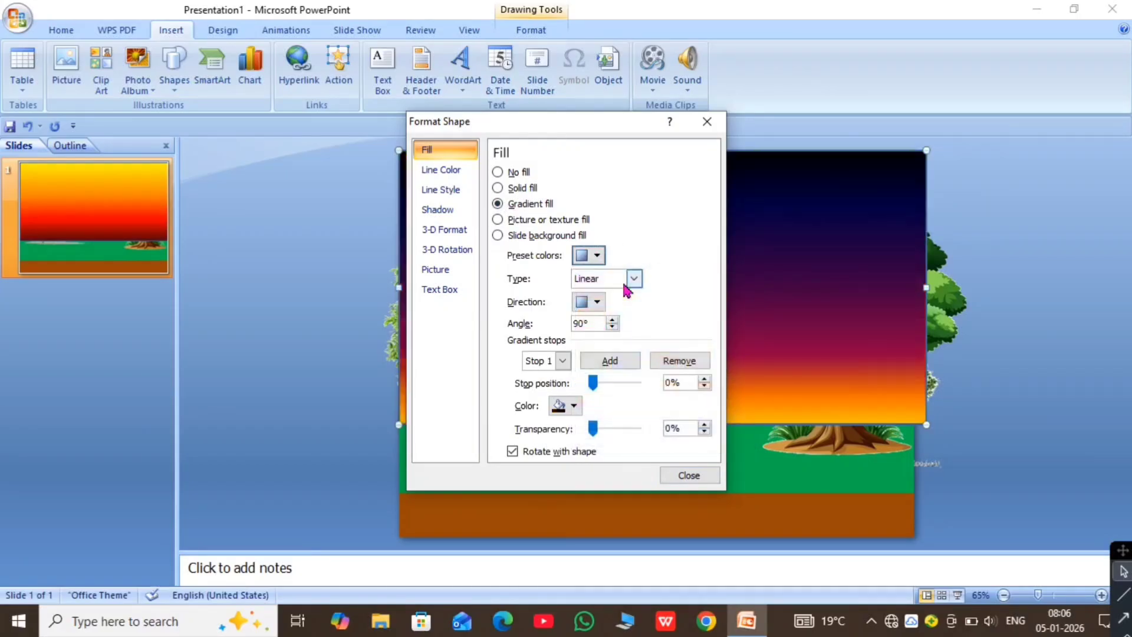
click(683, 476)
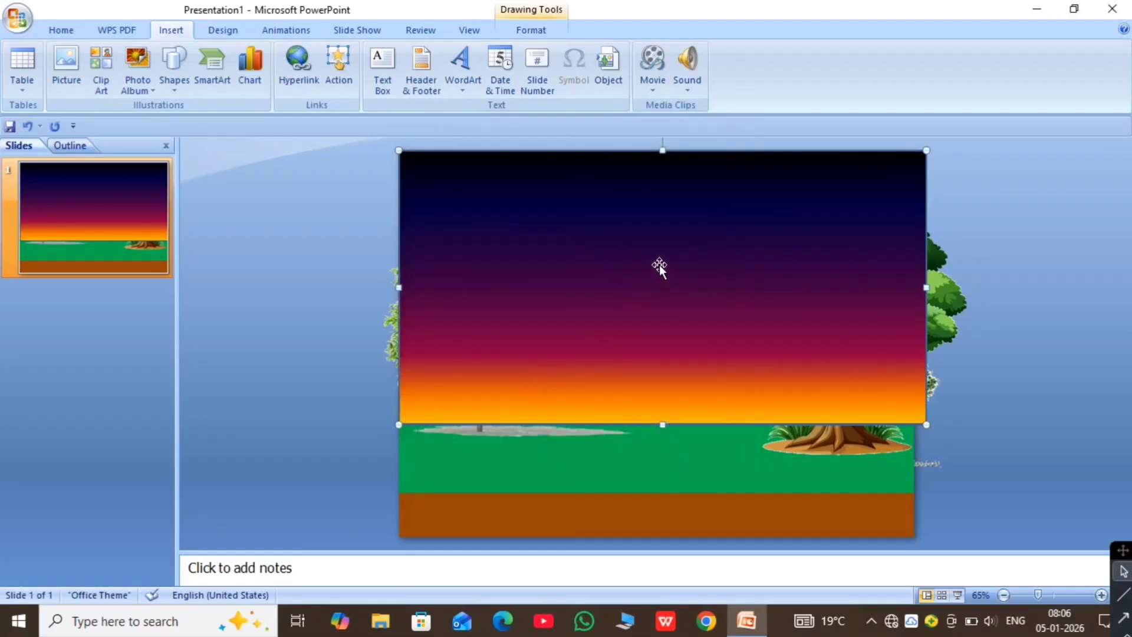
Step: Send the gradient sky rectangle to the back, behind the trees, bushes and oval
right_click(660, 265)
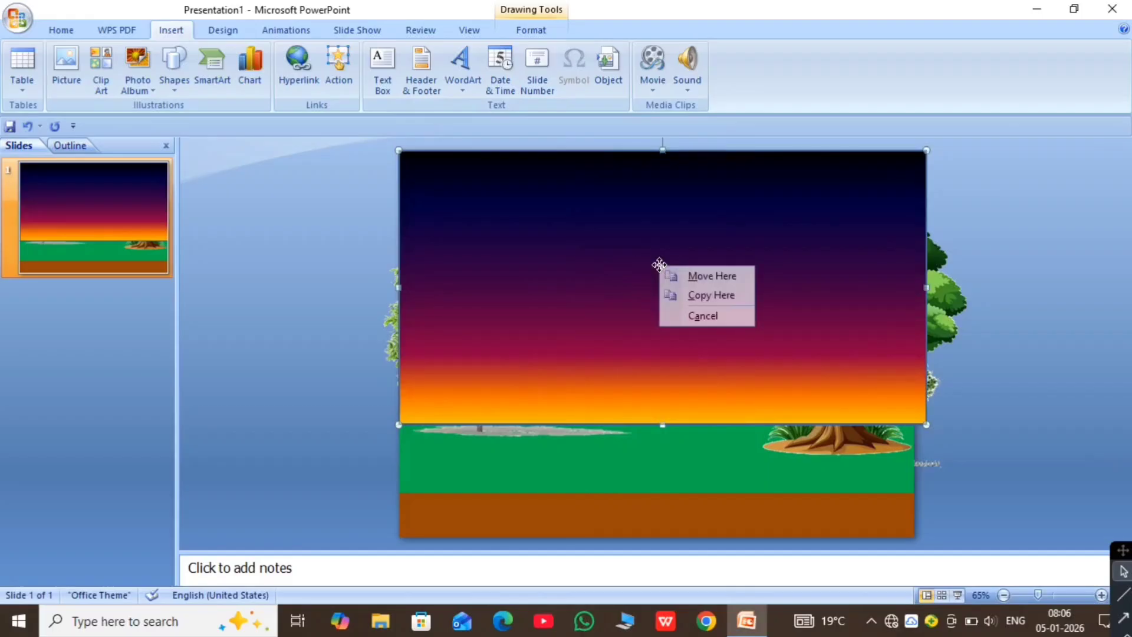
click(643, 251)
right_click(643, 250)
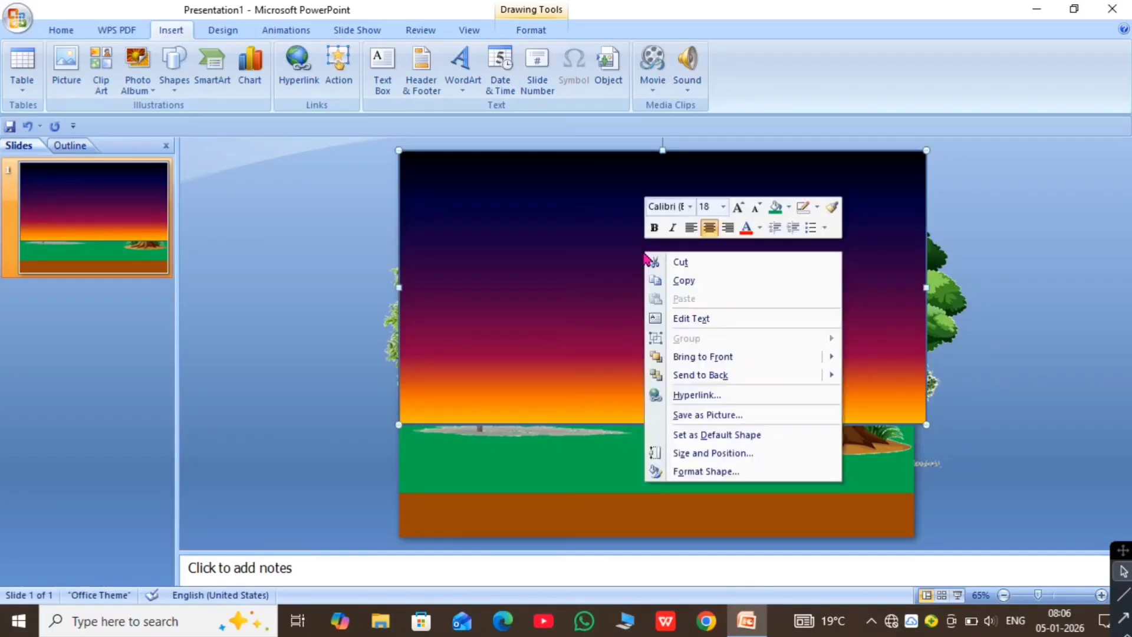
click(707, 376)
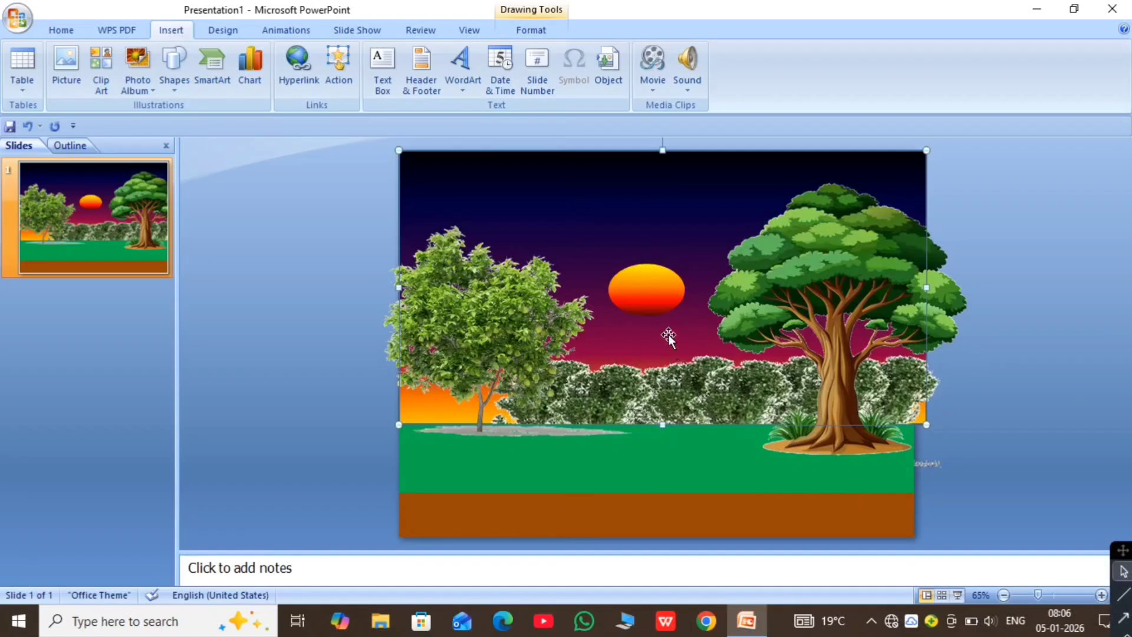
Step: Move the sun oval straight down so that it rests just above the row of bushes
click(655, 288)
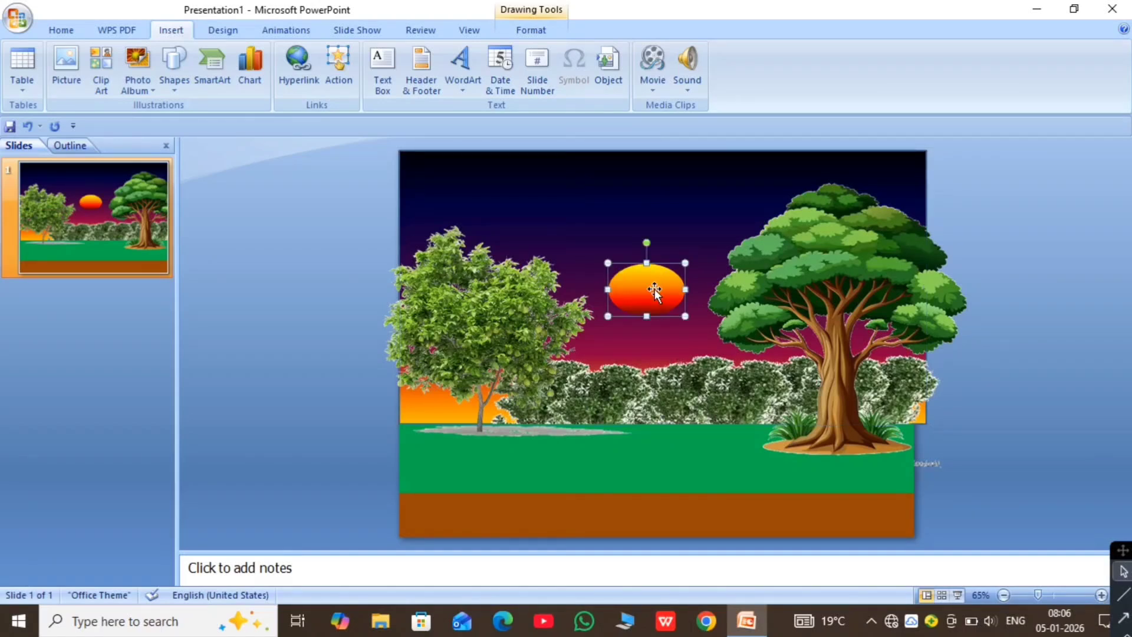
drag(654, 289, 650, 342)
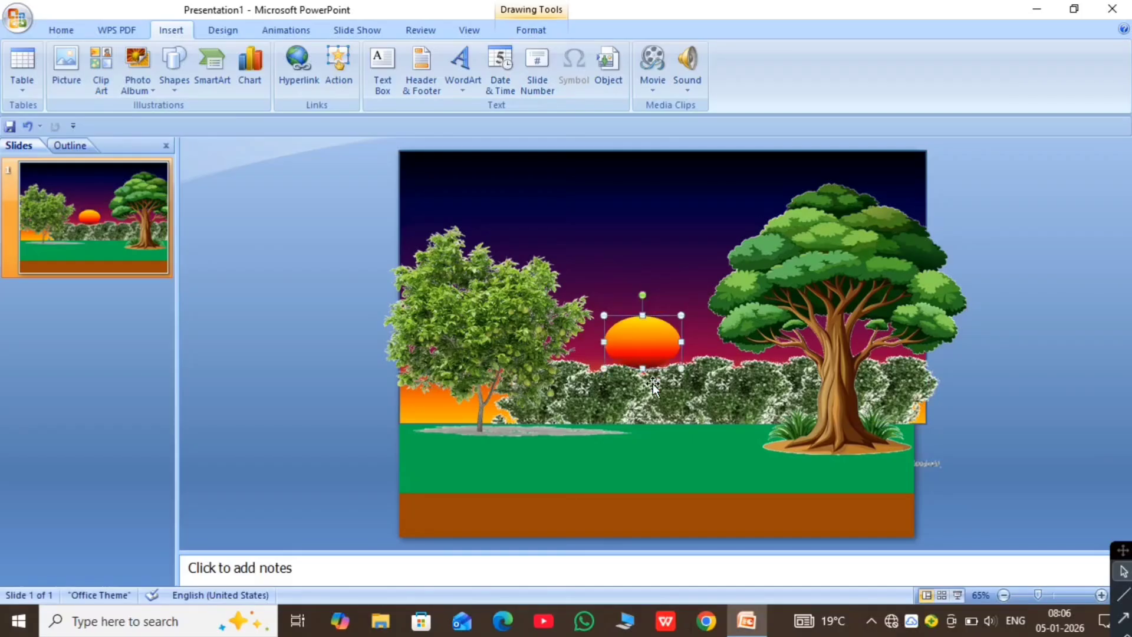
Step: Try sending the left tree picture to the back, and undo the change
click(654, 382)
right_click(652, 362)
right_click(645, 345)
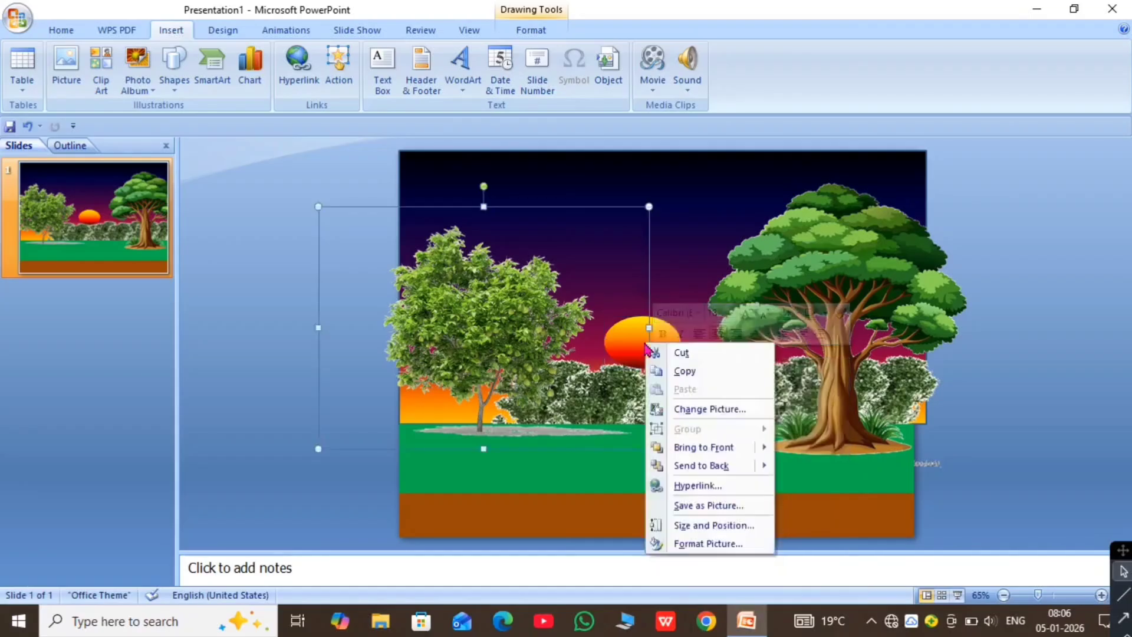
click(707, 466)
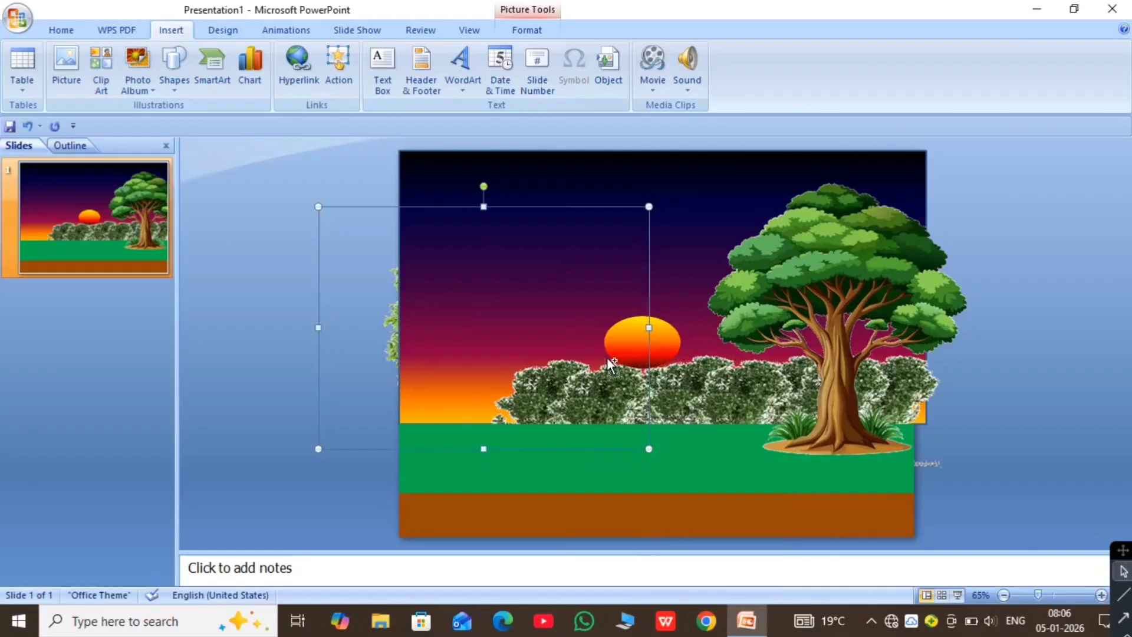
key(ctrl+z)
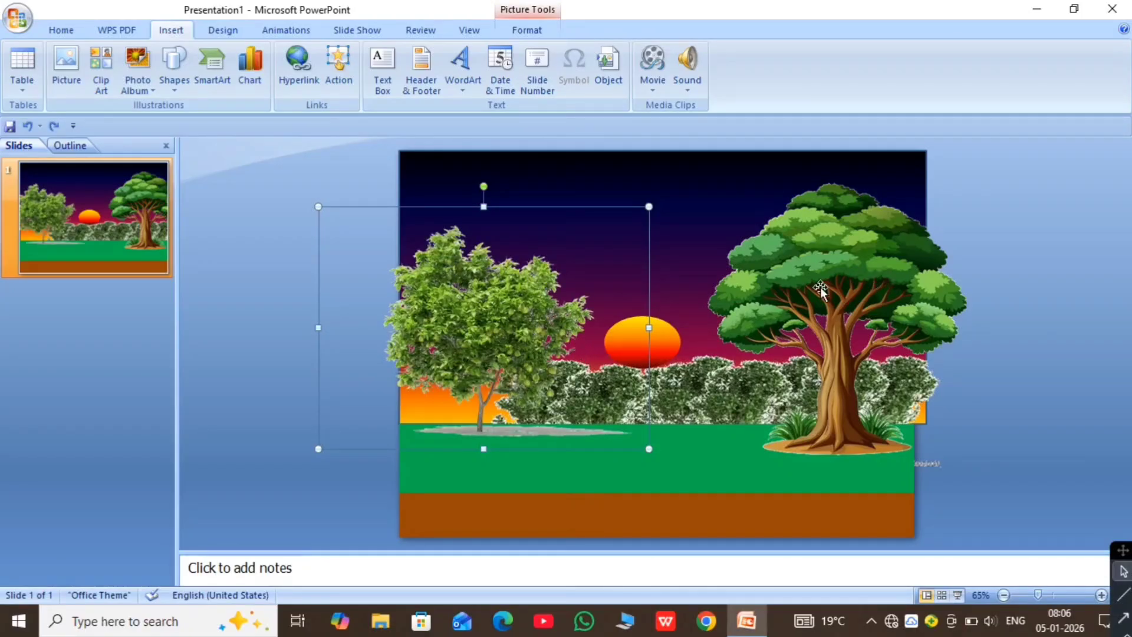
Step: Try sending the sun oval to the back, and undo the reordering
click(711, 260)
click(668, 345)
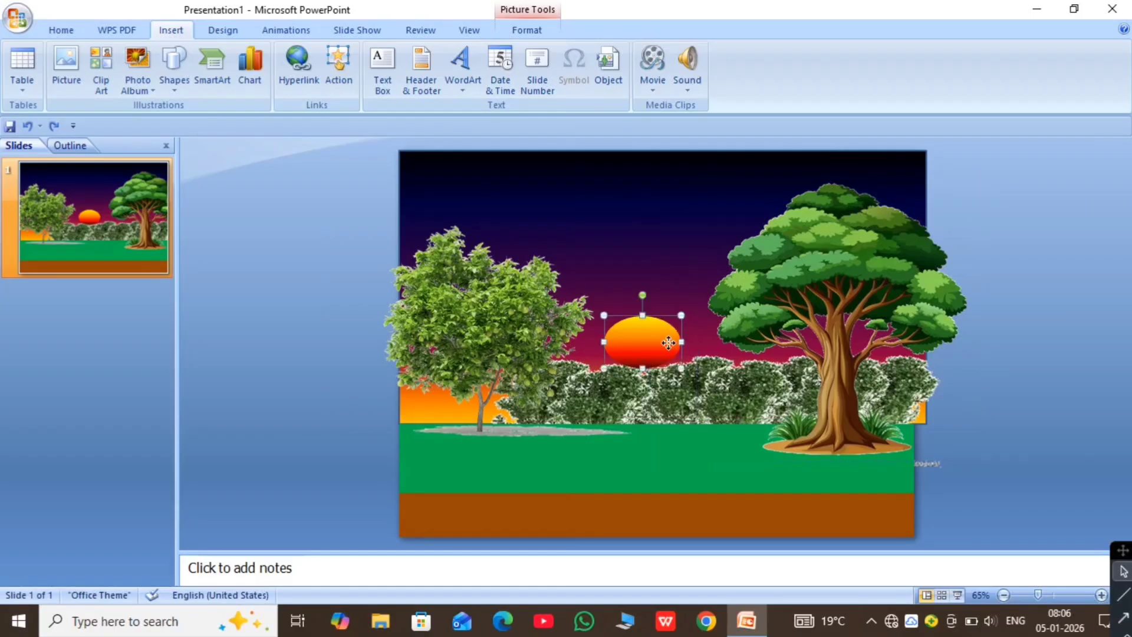
right_click(669, 342)
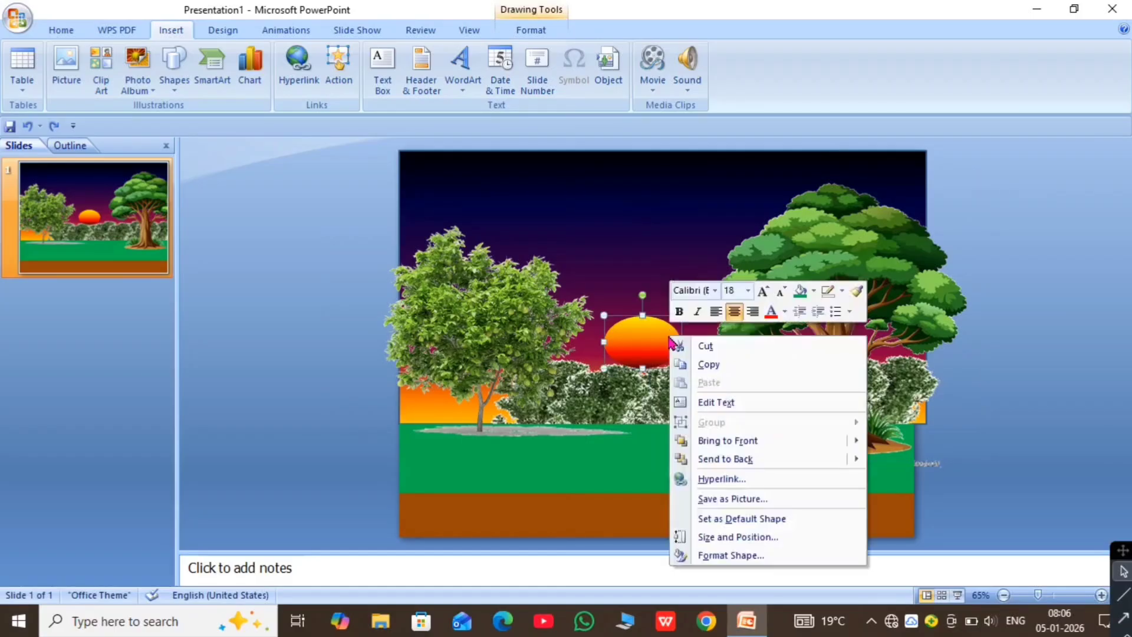
click(724, 463)
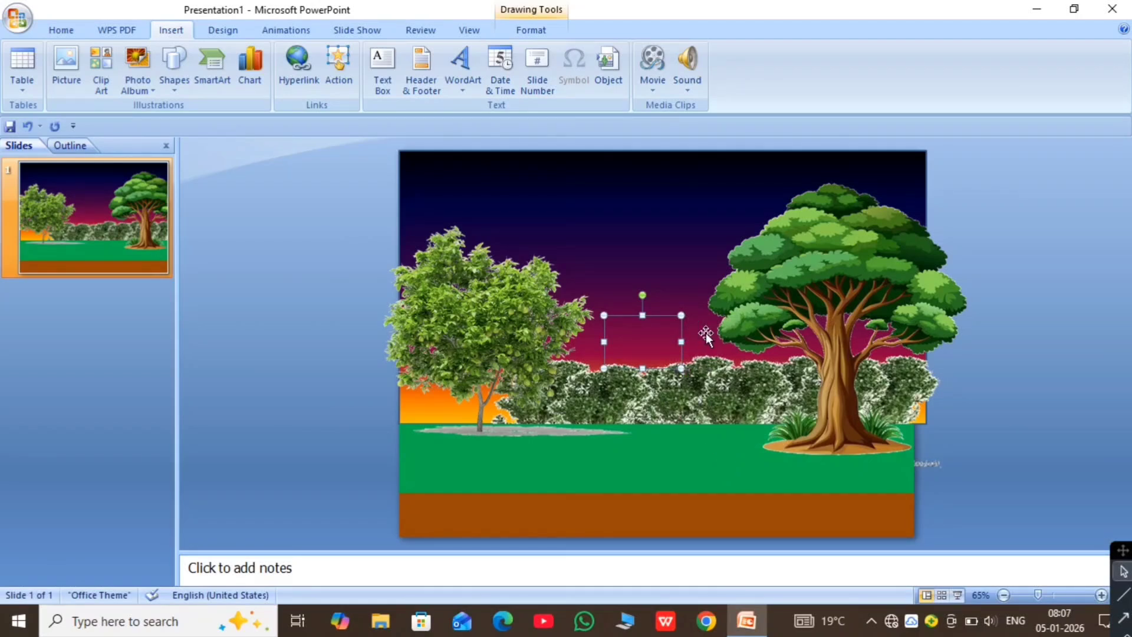
key(ctrl+z)
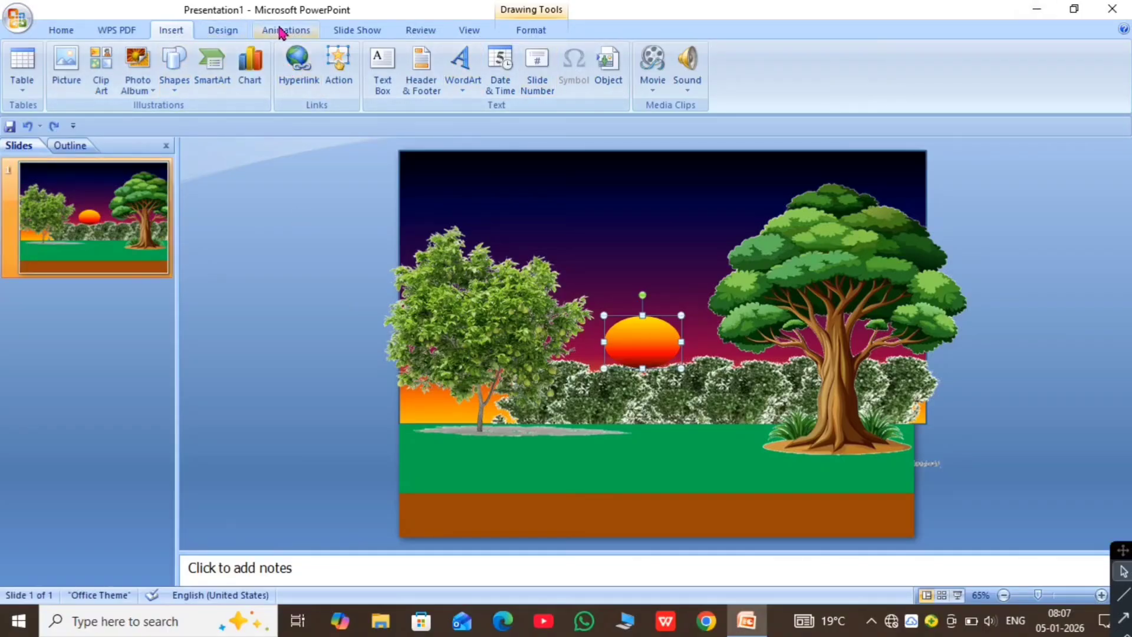
Step: Add an Up motion path animation to the sun oval
click(303, 32)
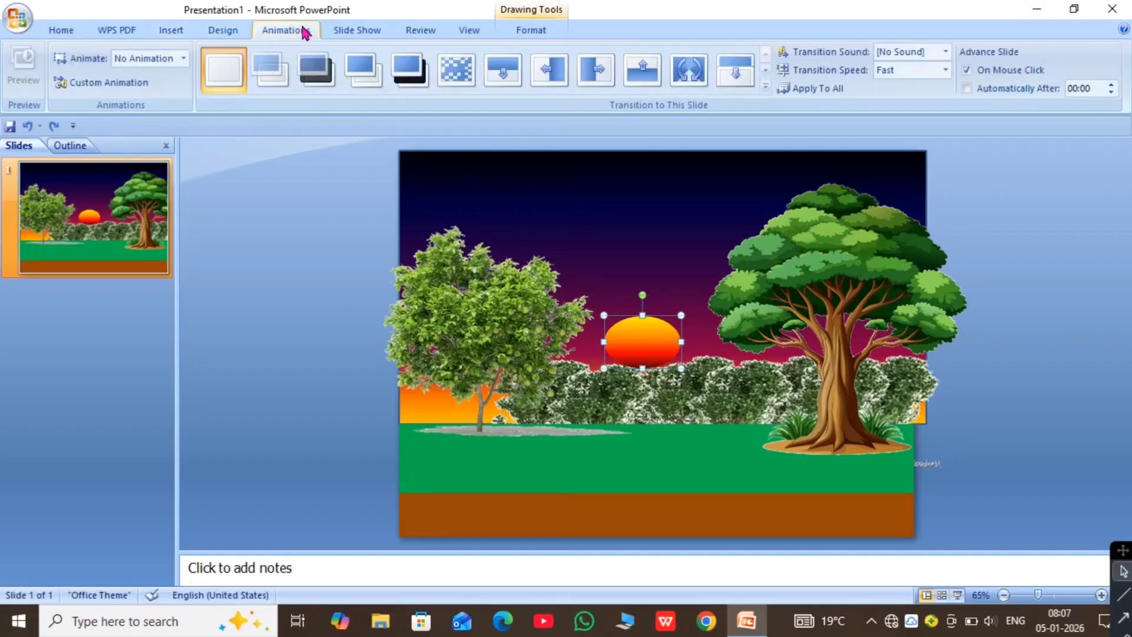
click(120, 88)
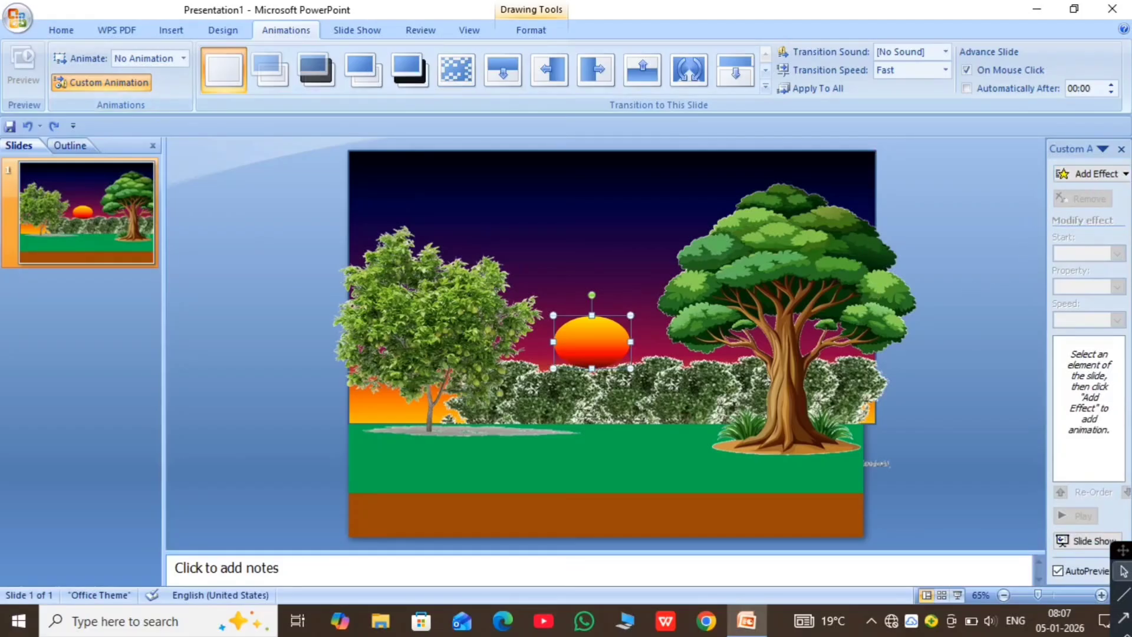
click(1126, 176)
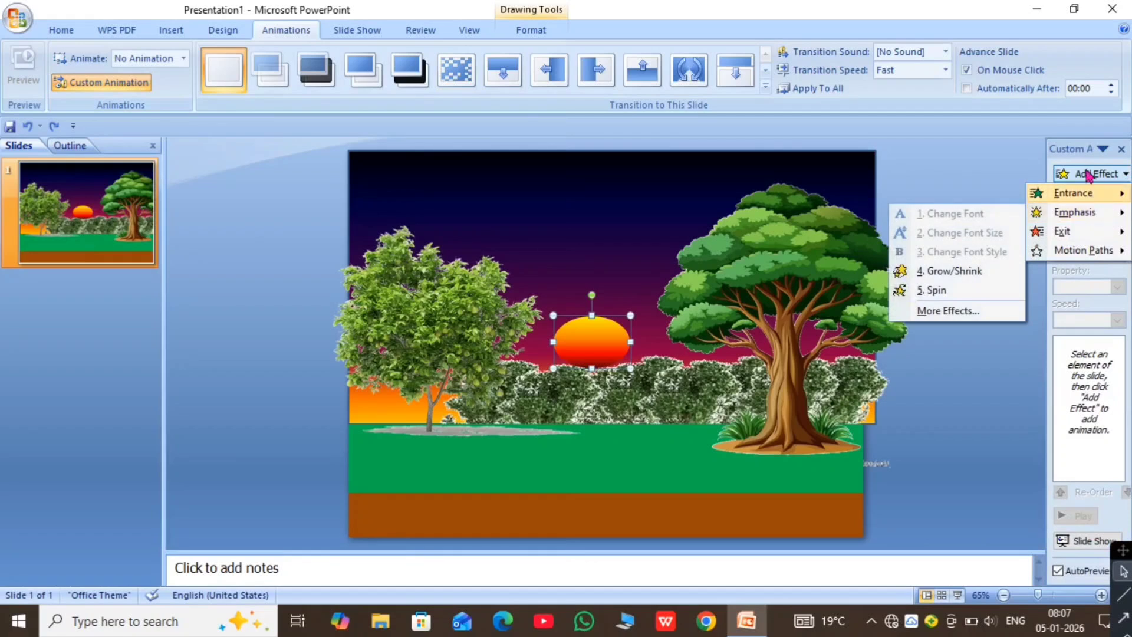
mouse_move(1092, 199)
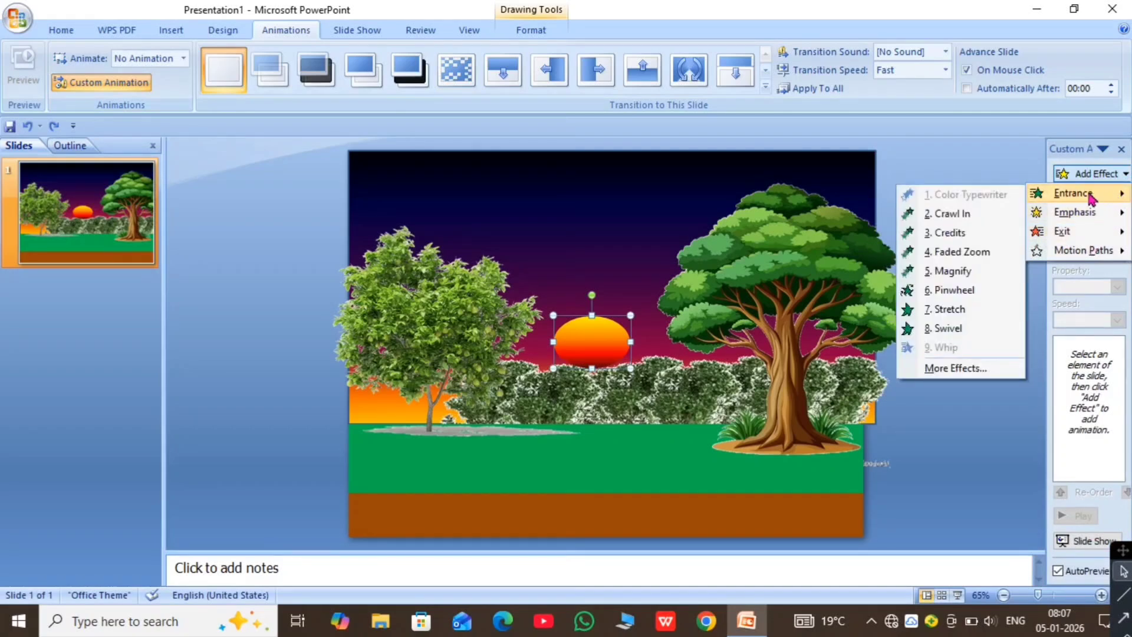
mouse_move(1088, 253)
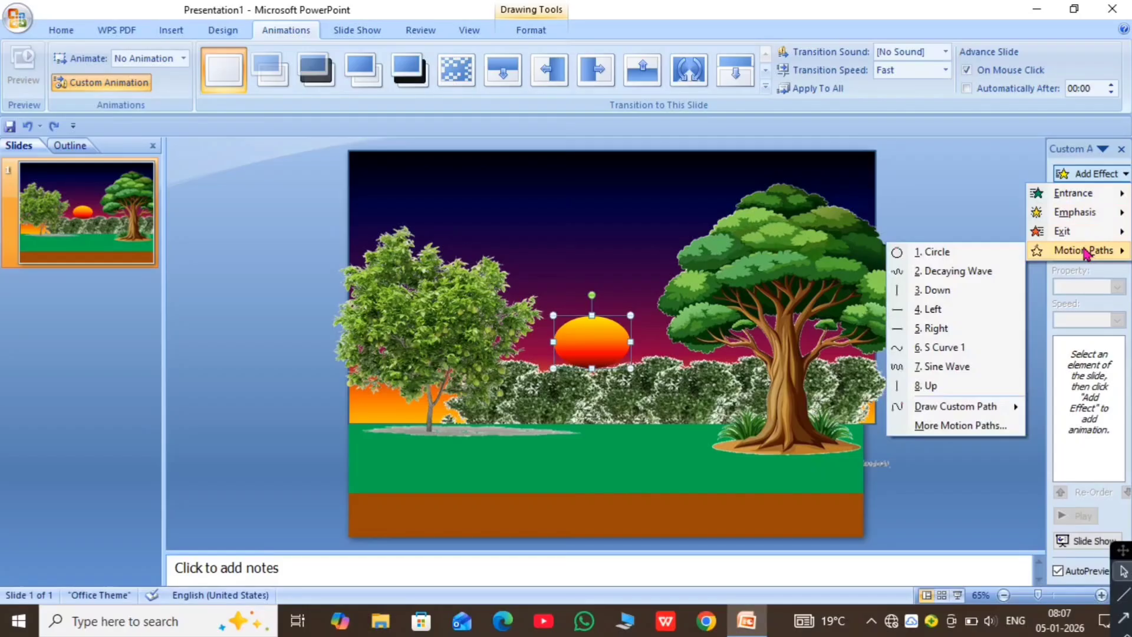
click(951, 387)
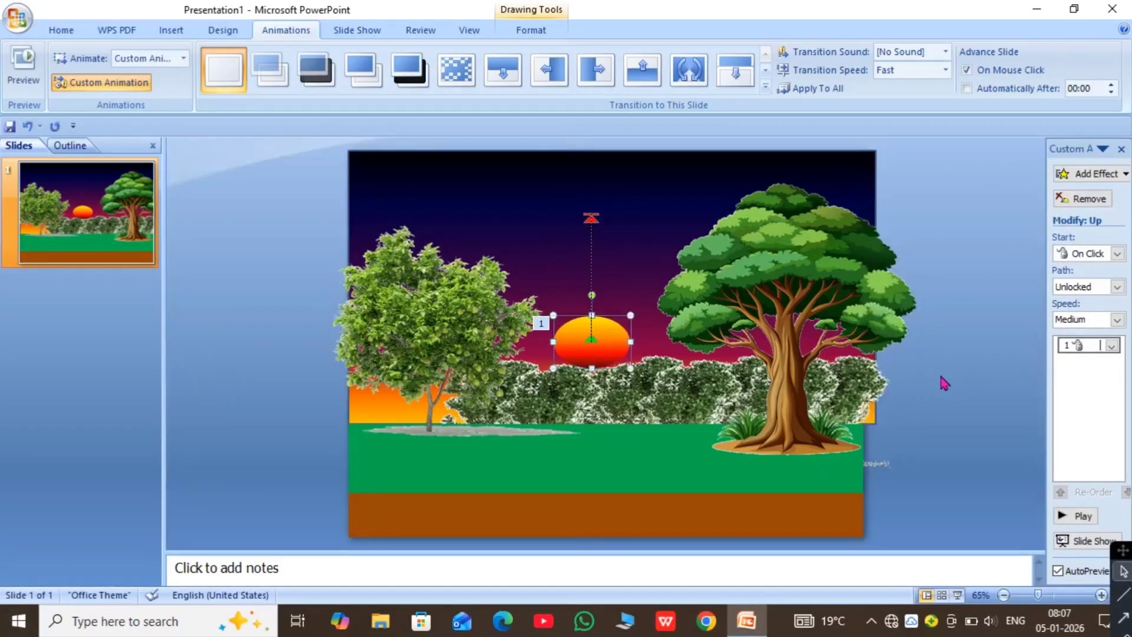
Step: Slant the sun's motion path toward the upper left, ending just above the slide's top edge, and preview the animation
click(599, 219)
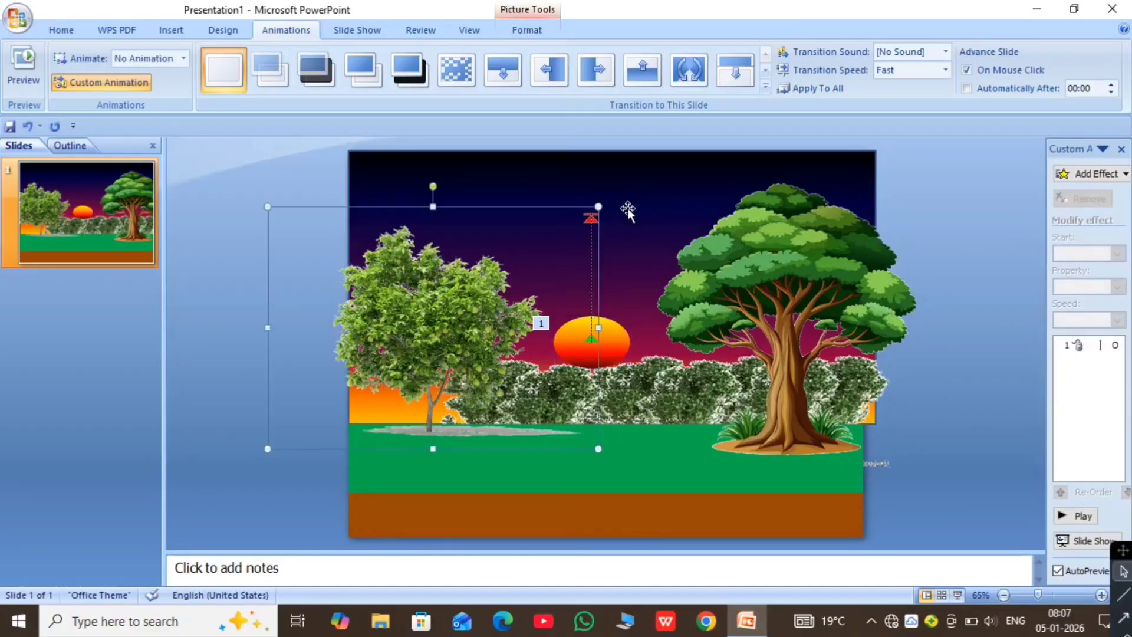
click(595, 221)
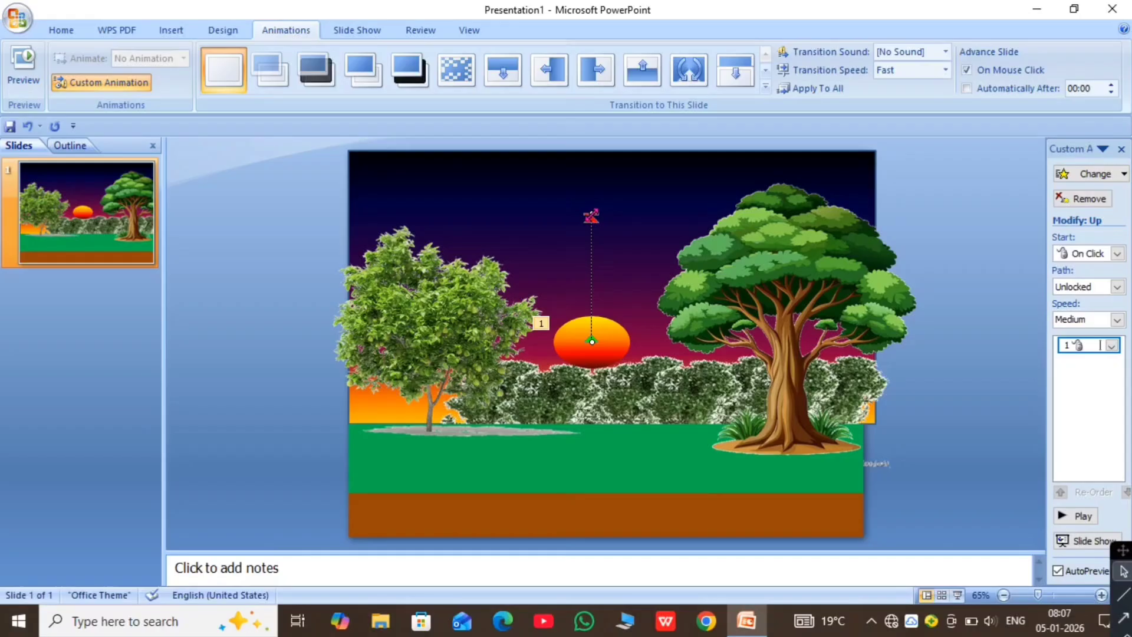
mouse_move(591, 216)
mouse_down()
mouse_move(543, 210)
mouse_move(480, 167)
mouse_move(474, 141)
mouse_up()
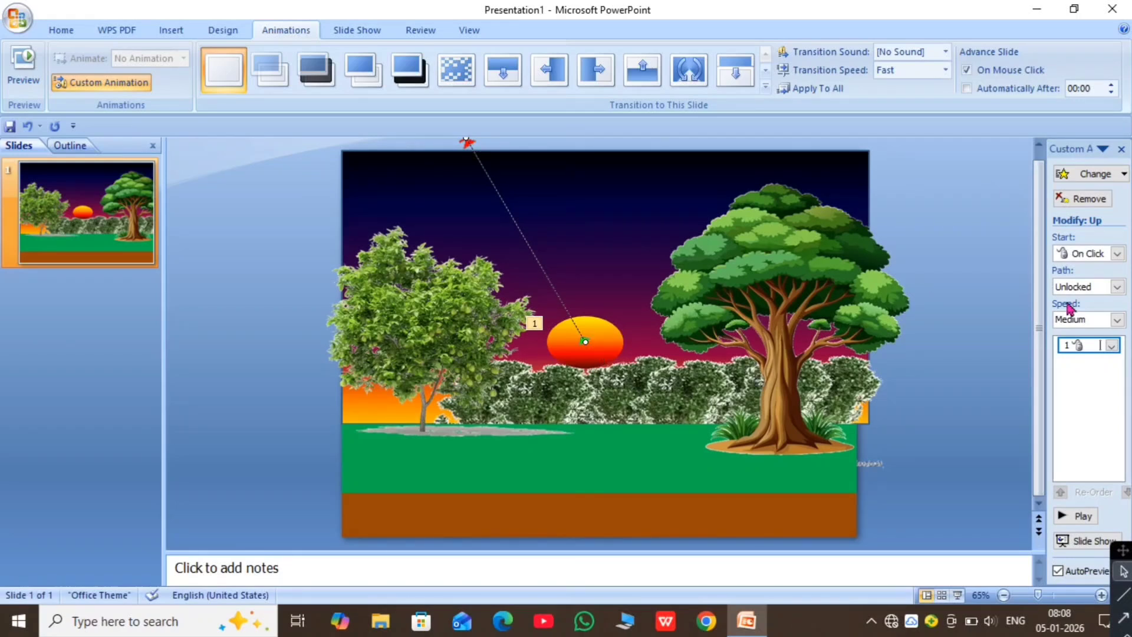
click(1060, 516)
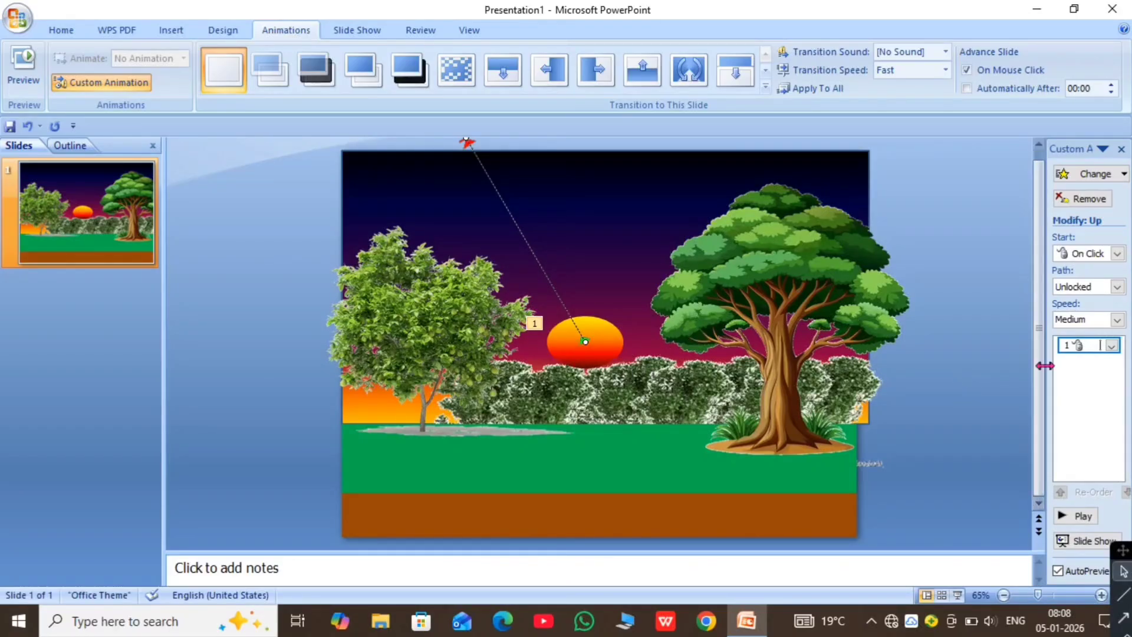
Step: Set the speed of the sun's Up animation to 8 seconds in its timing options
click(1112, 349)
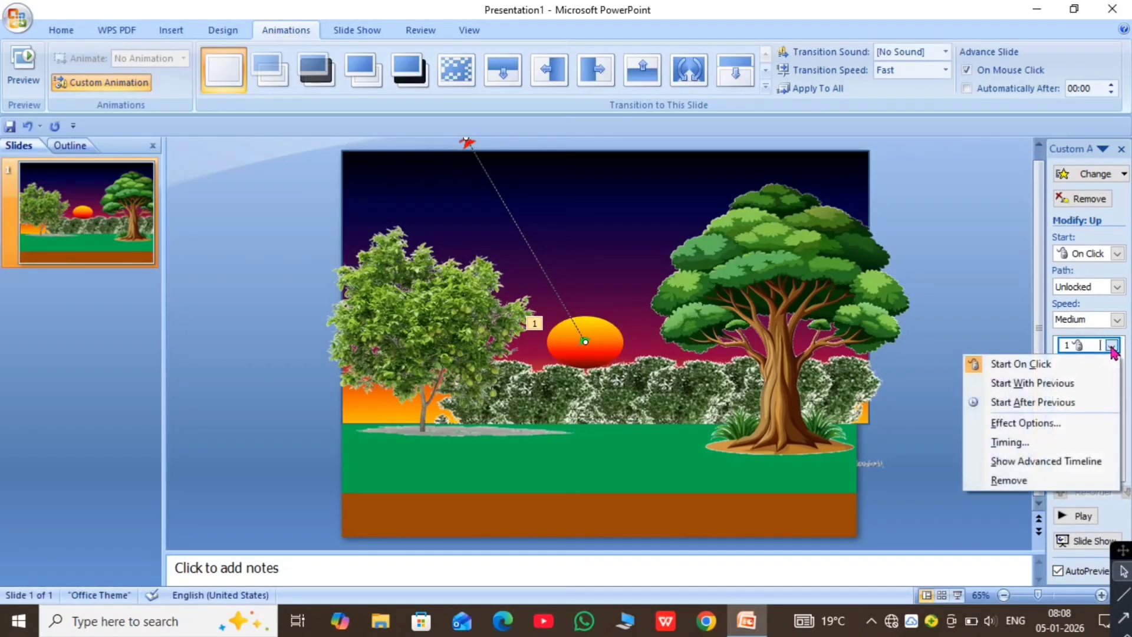
click(1014, 445)
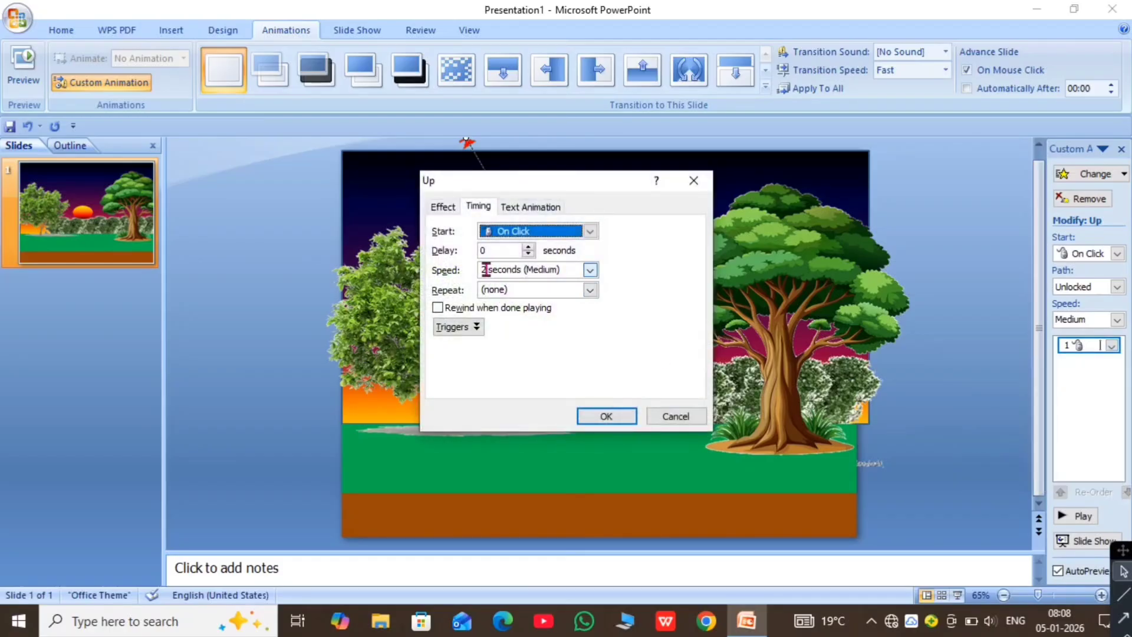
click(485, 269)
click(485, 270)
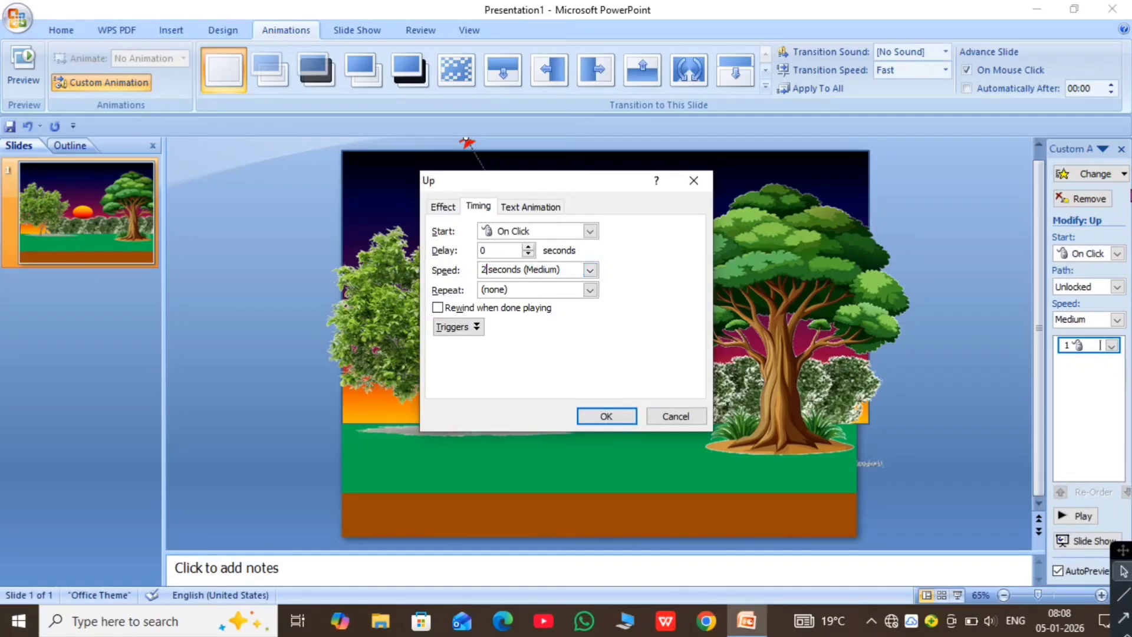
key(BackSpace)
key(BackSpace)
text(8)
click(607, 416)
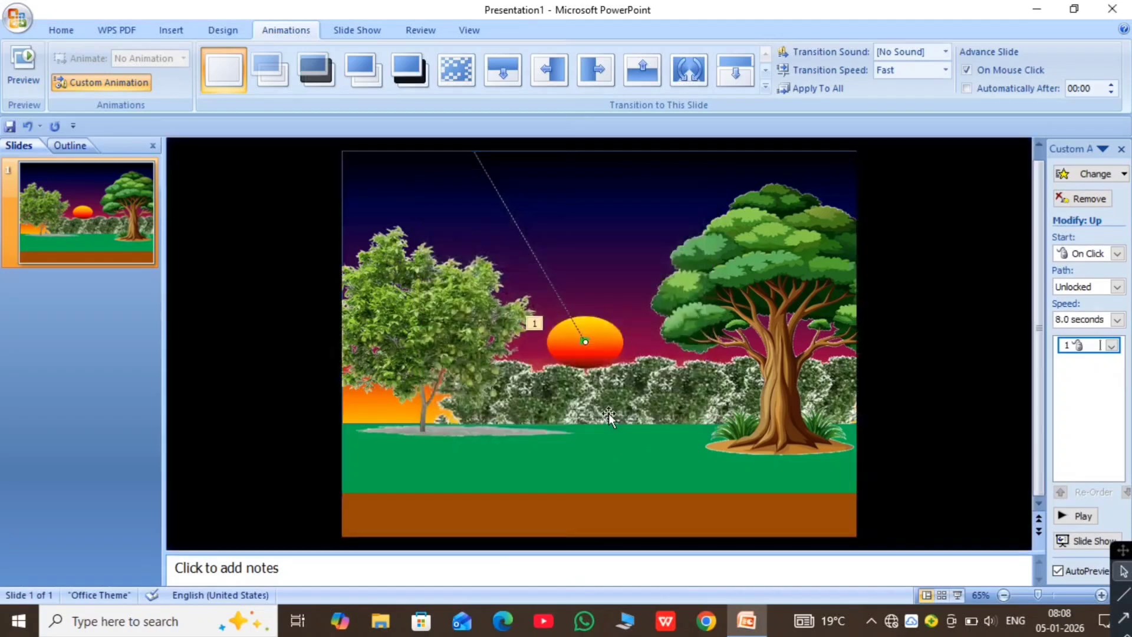
Step: Set the sun's animation to start With Previous and play it
click(1112, 346)
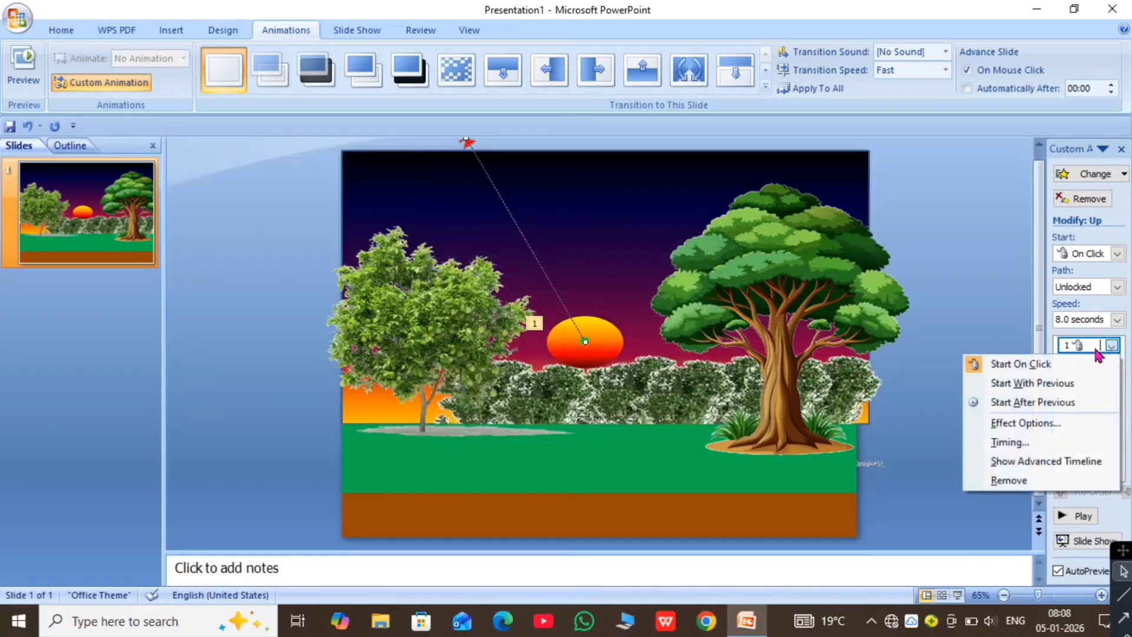
click(1033, 385)
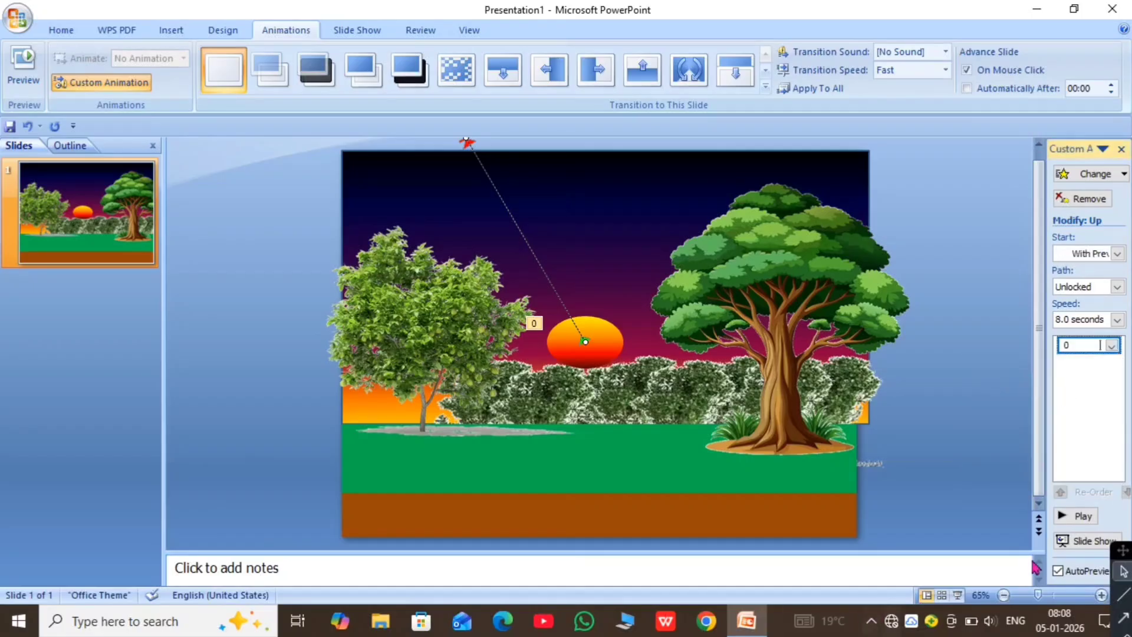
click(1064, 515)
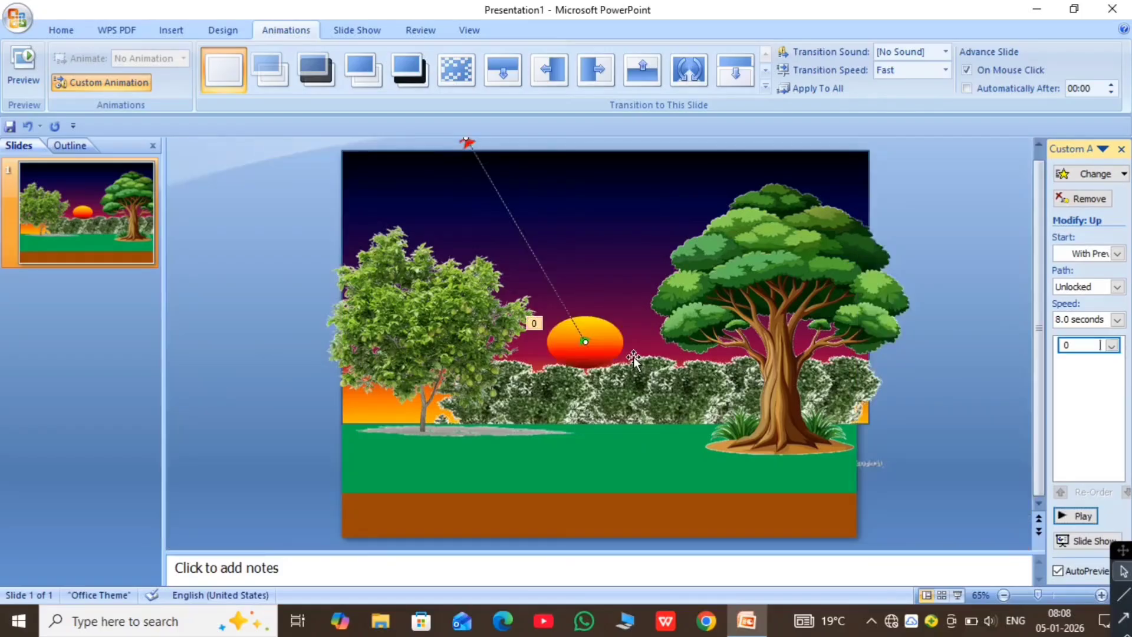
Step: Nudge the sun oval down so it overlaps the bushes, and extend its motion path's end back above the slide's top edge
click(607, 348)
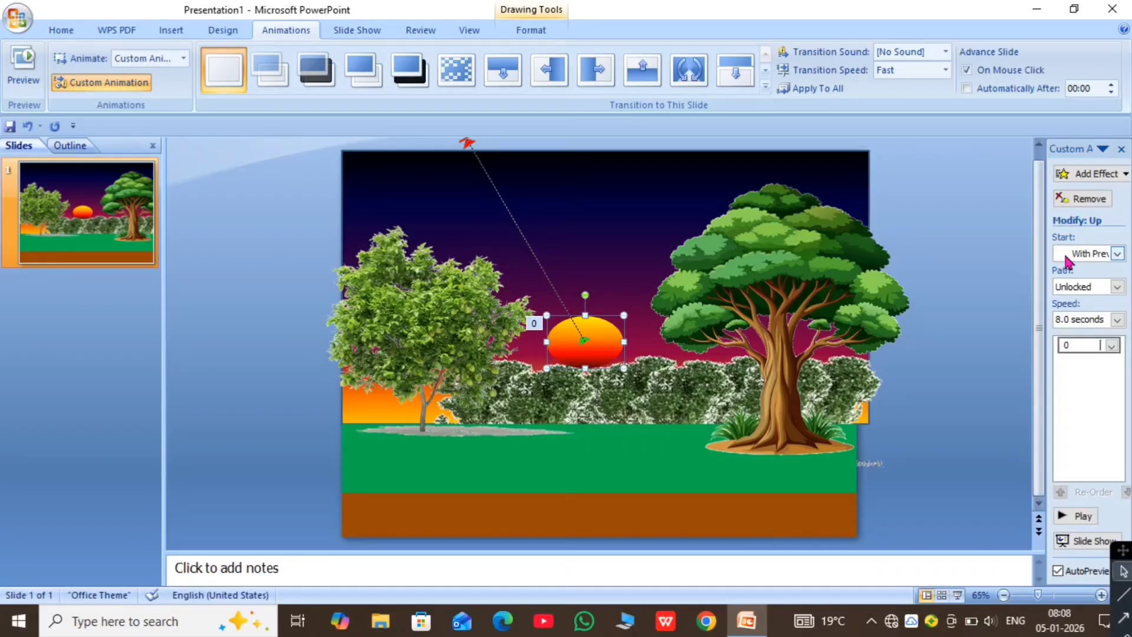
key(Down)
key(Down)
key(Down)
key(Down)
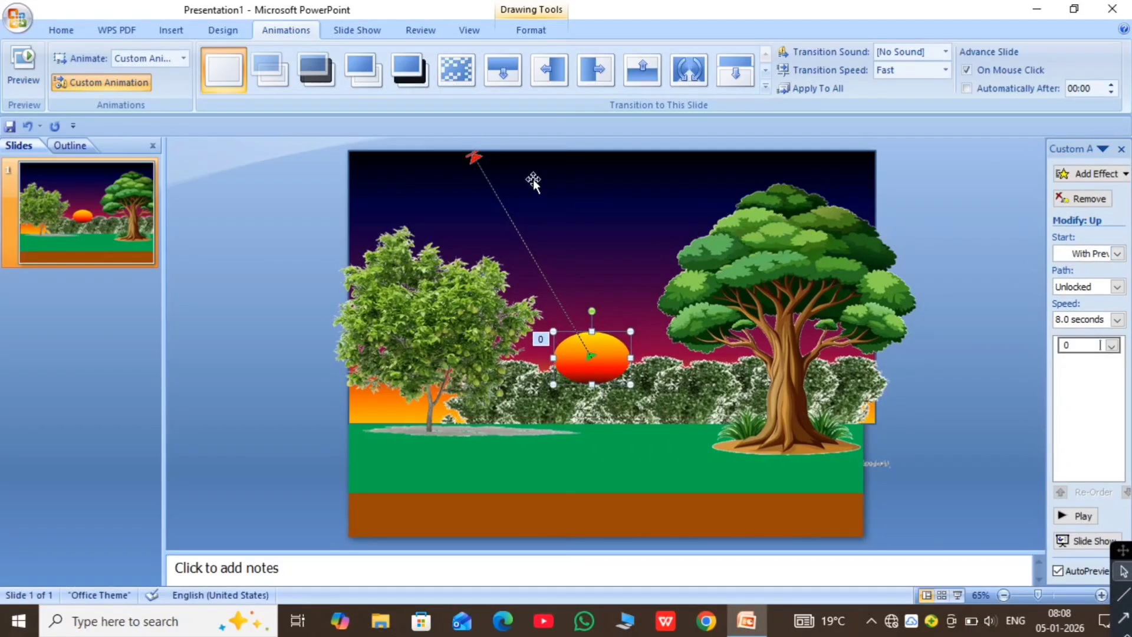
click(475, 158)
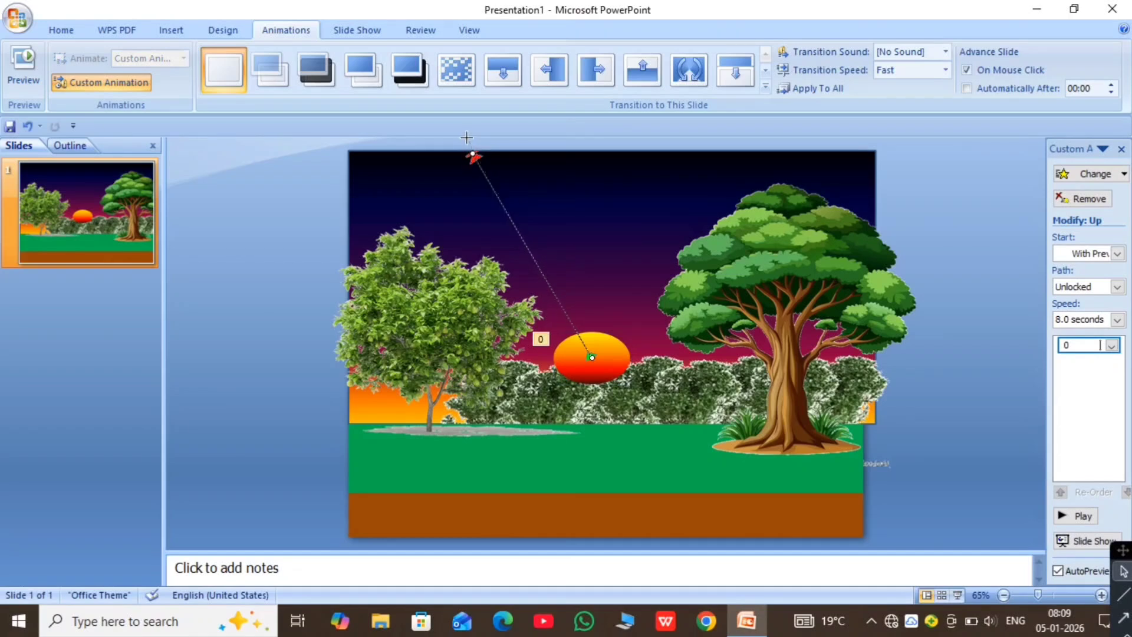
drag(461, 134, 460, 137)
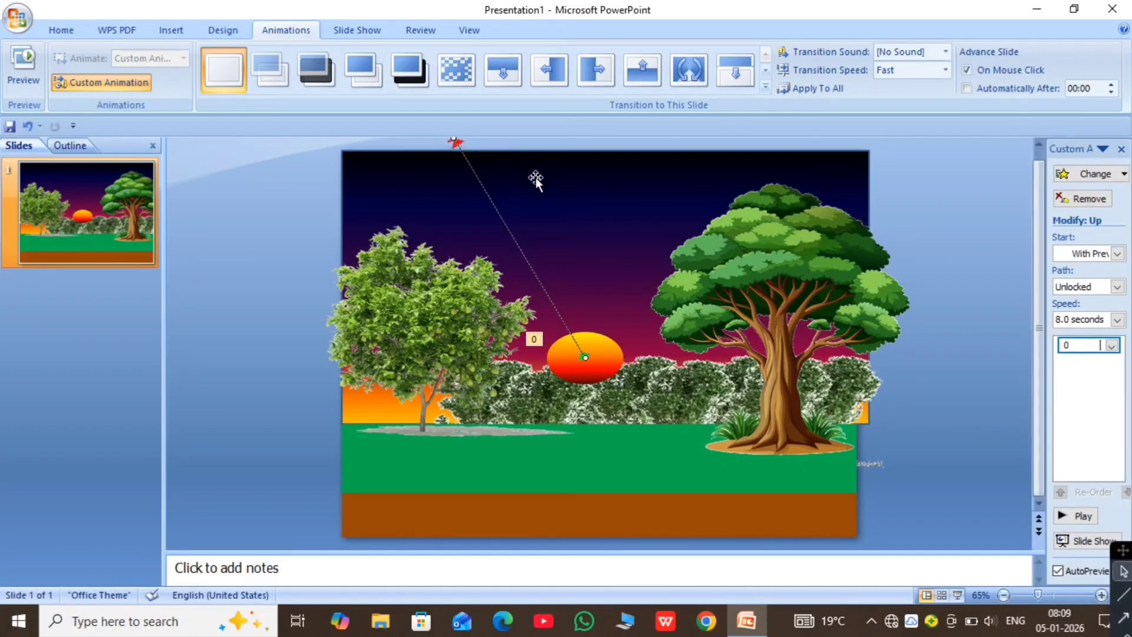
Step: Send the sun oval to the back of the slide's stacking order
right_click(607, 358)
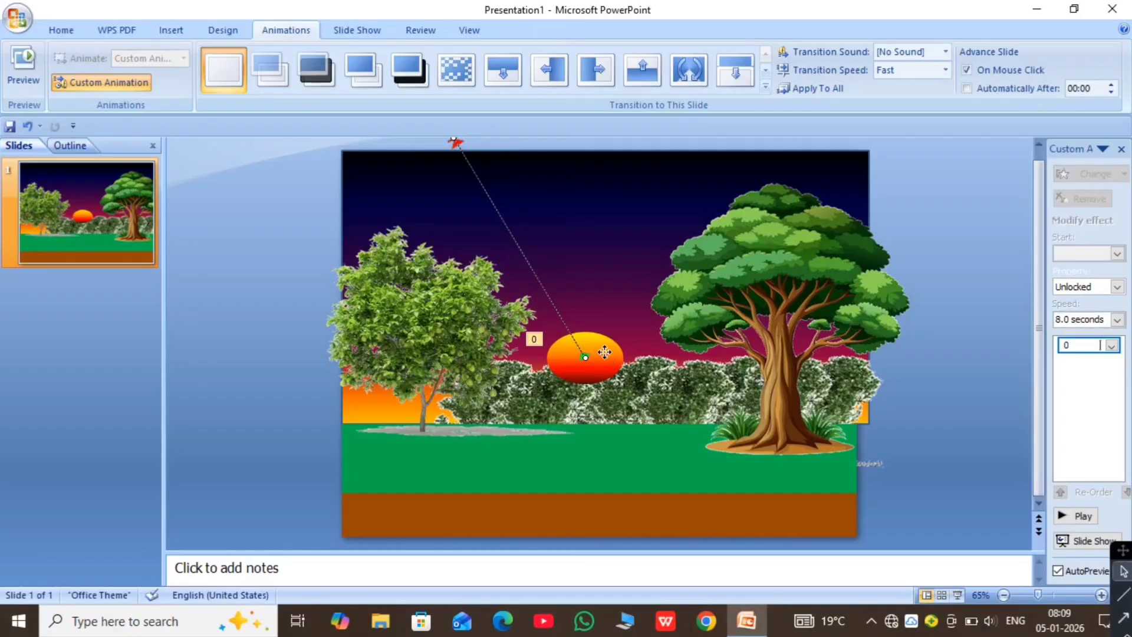
right_click(600, 348)
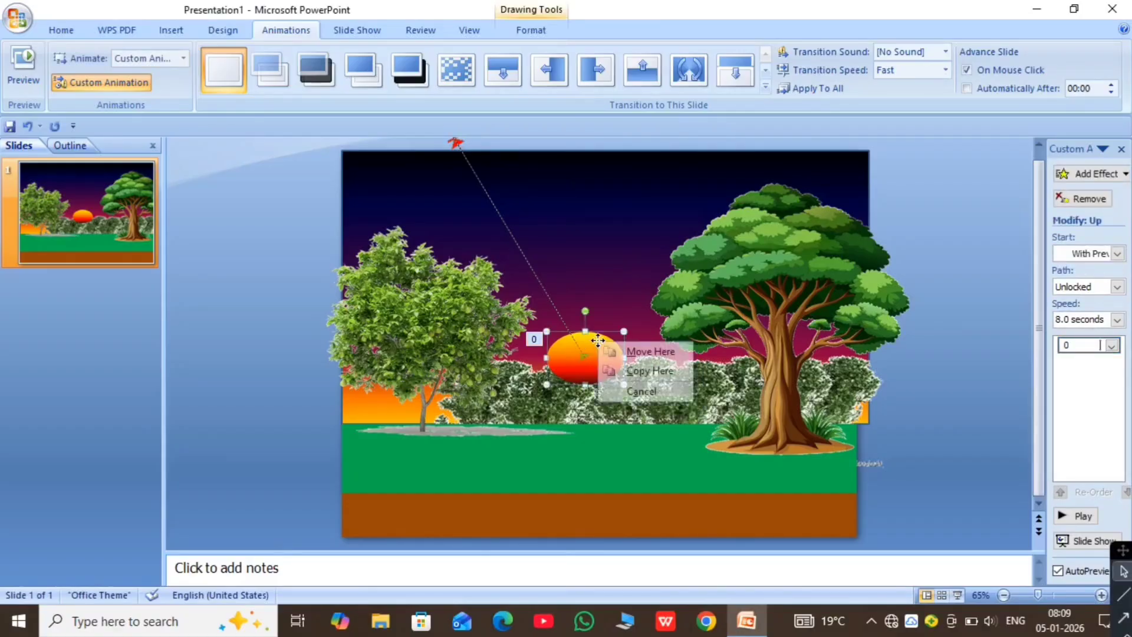
right_click(589, 337)
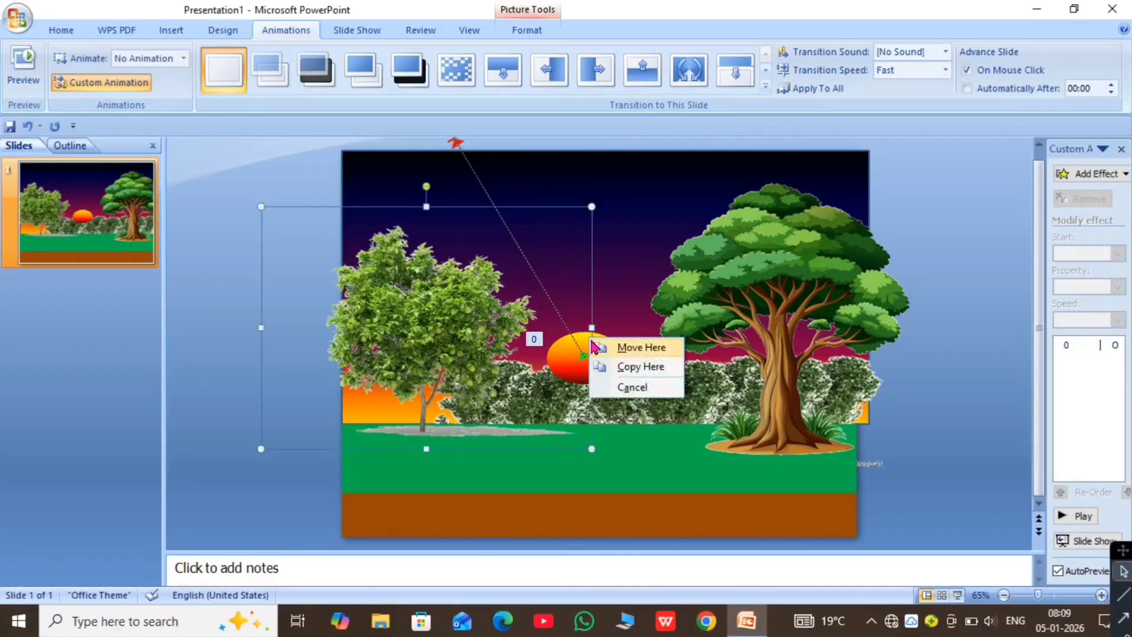
click(561, 359)
right_click(560, 359)
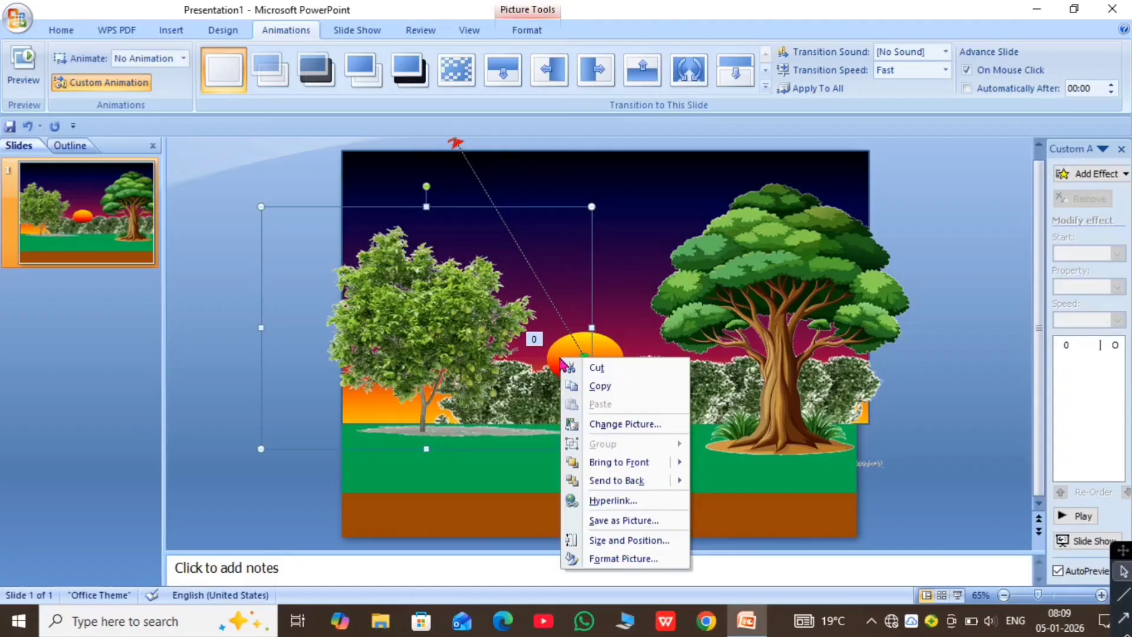
right_click(630, 318)
right_click(588, 348)
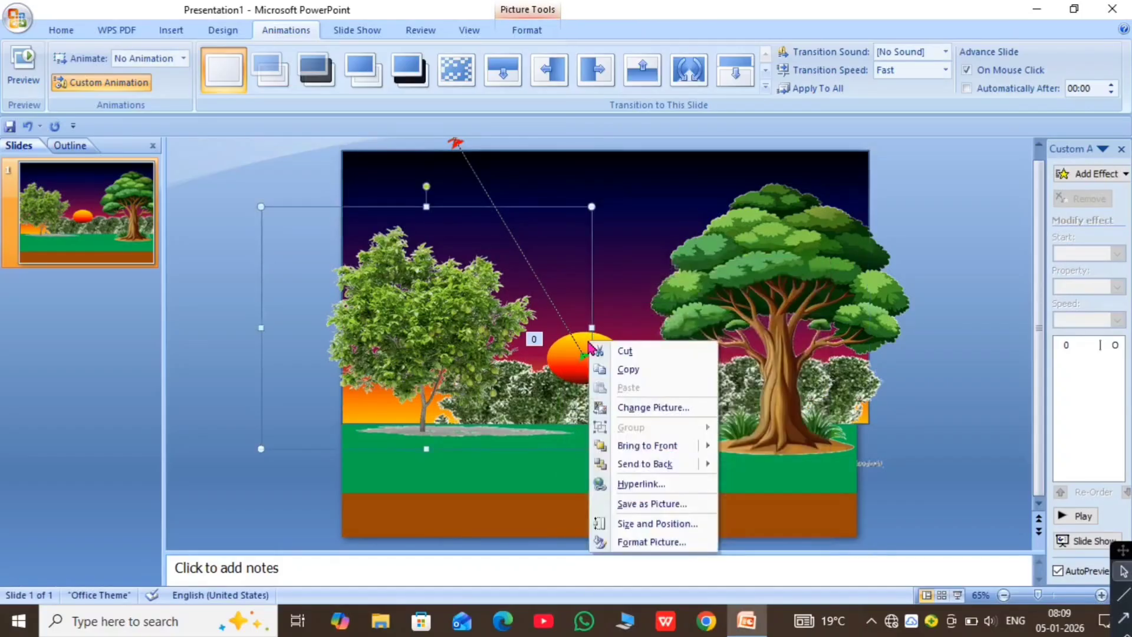
right_click(605, 360)
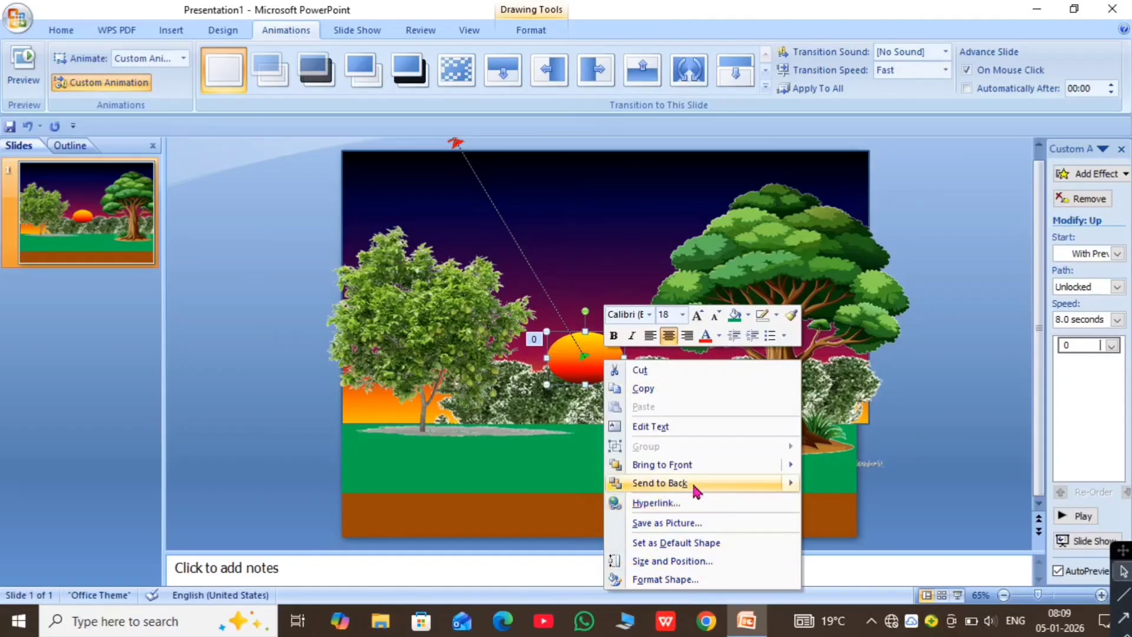
click(670, 481)
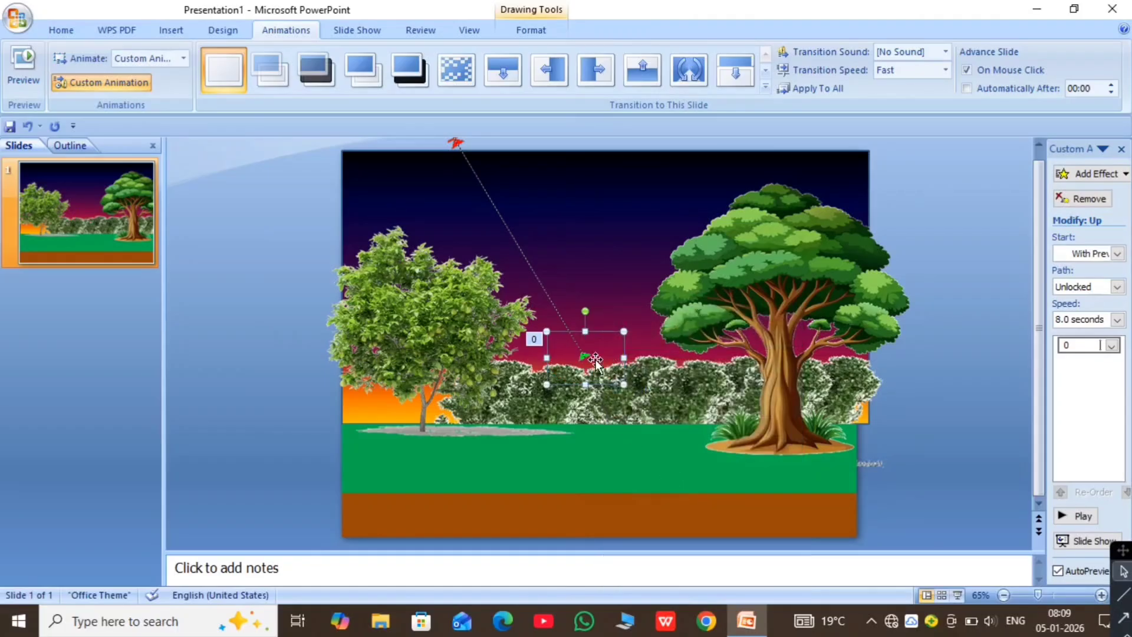
Step: Try shifting the sun's motion path down toward the bushes, and move it back to its former position
click(643, 275)
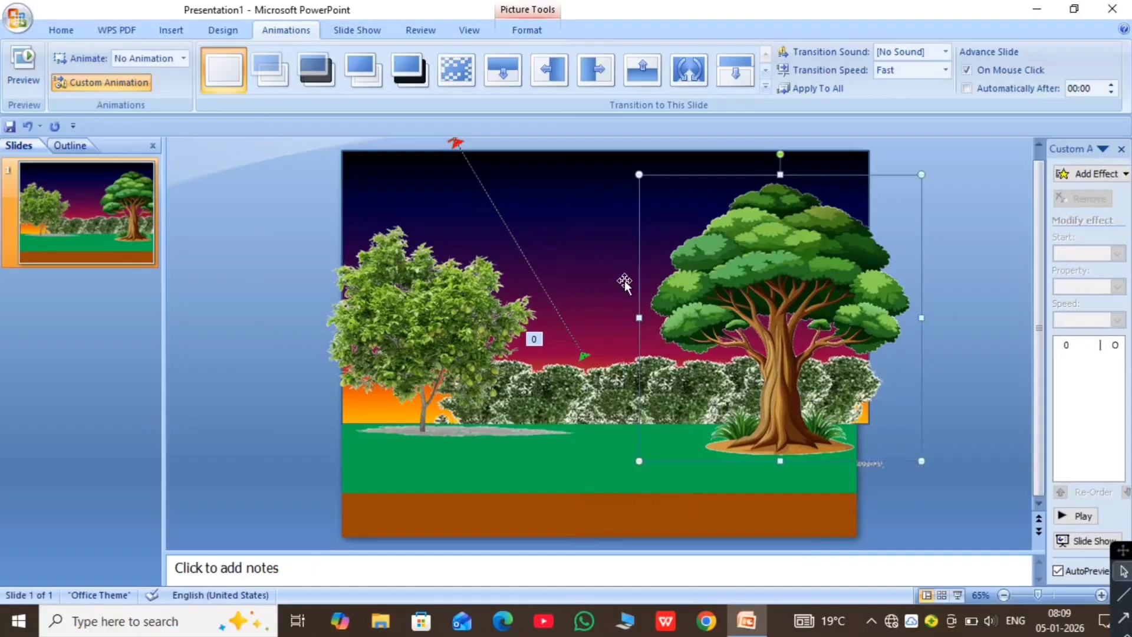
click(585, 356)
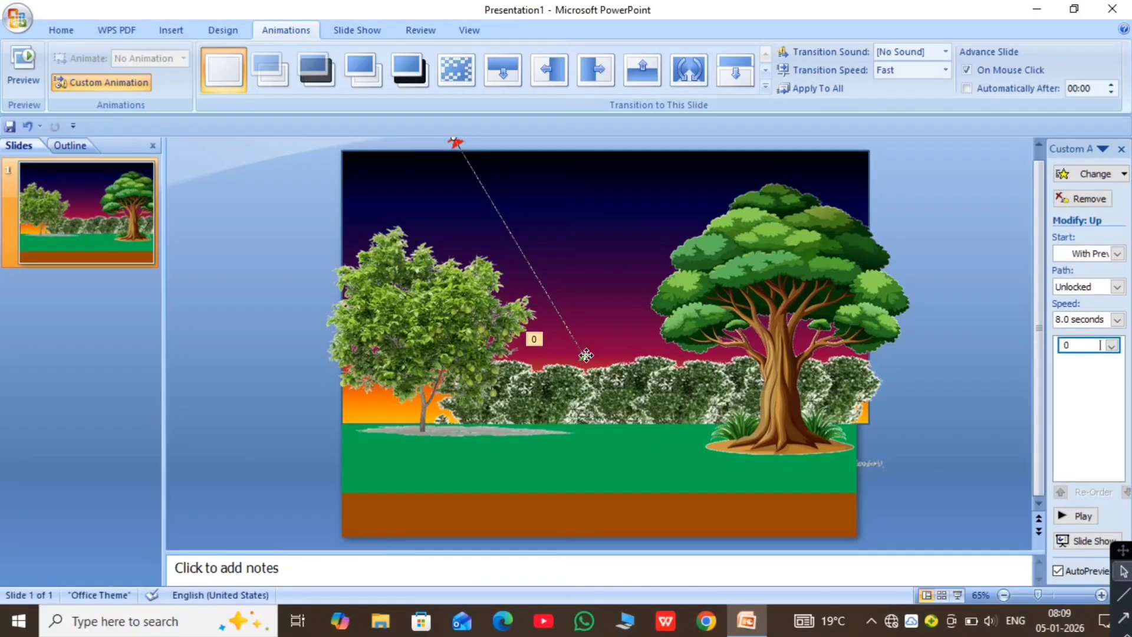
drag(586, 355, 586, 372)
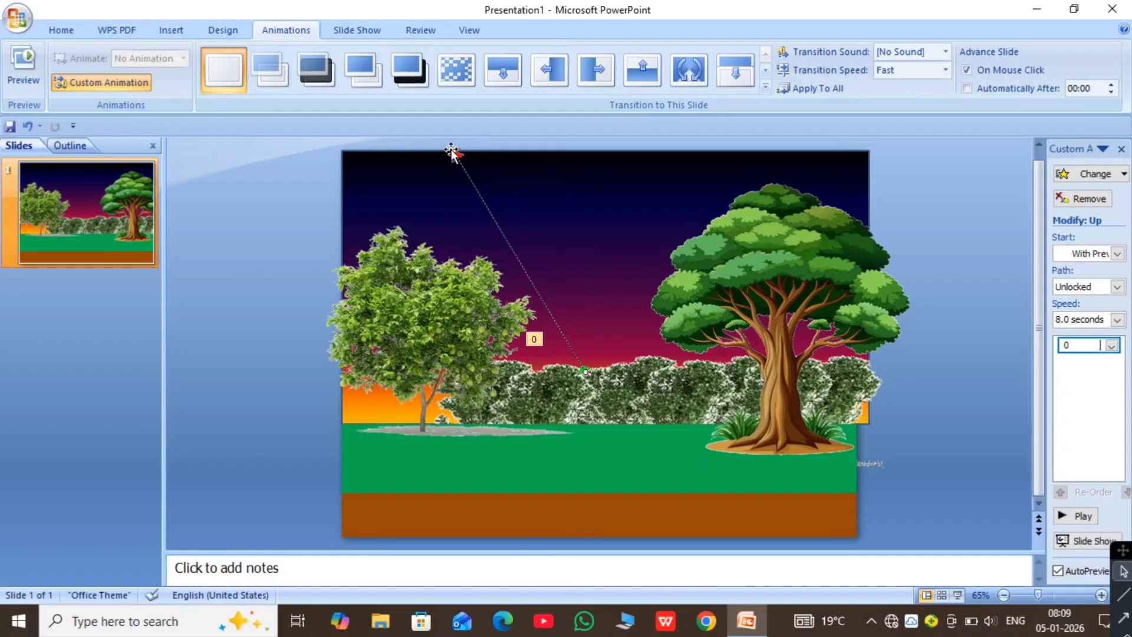
drag(451, 150, 454, 139)
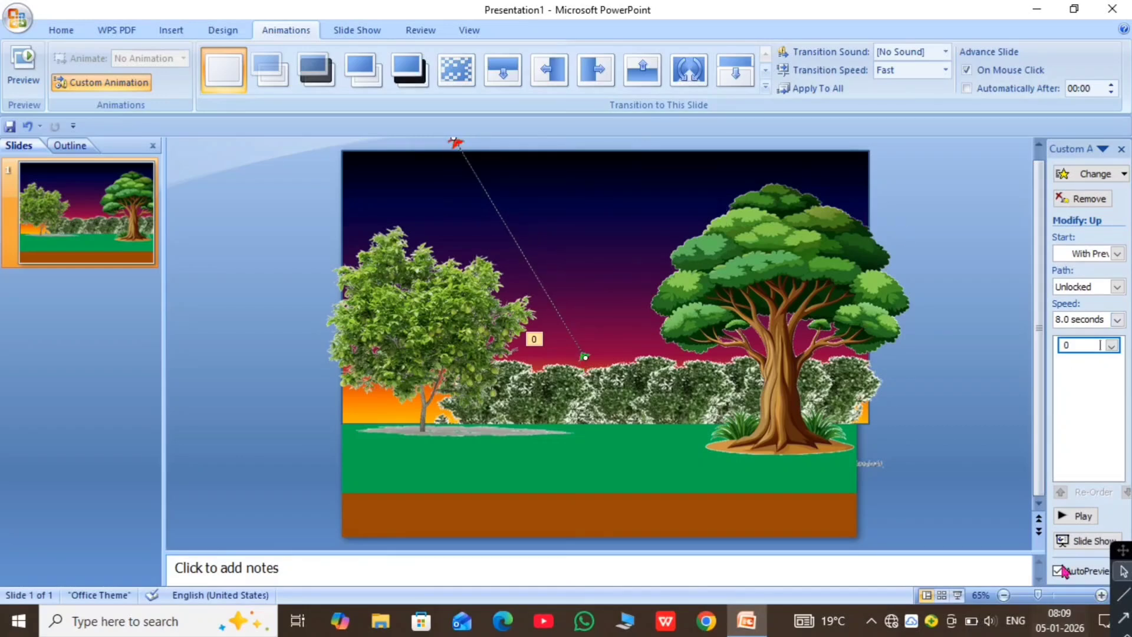
Step: Preview the sun's motion animation and reselect its motion path
click(1062, 517)
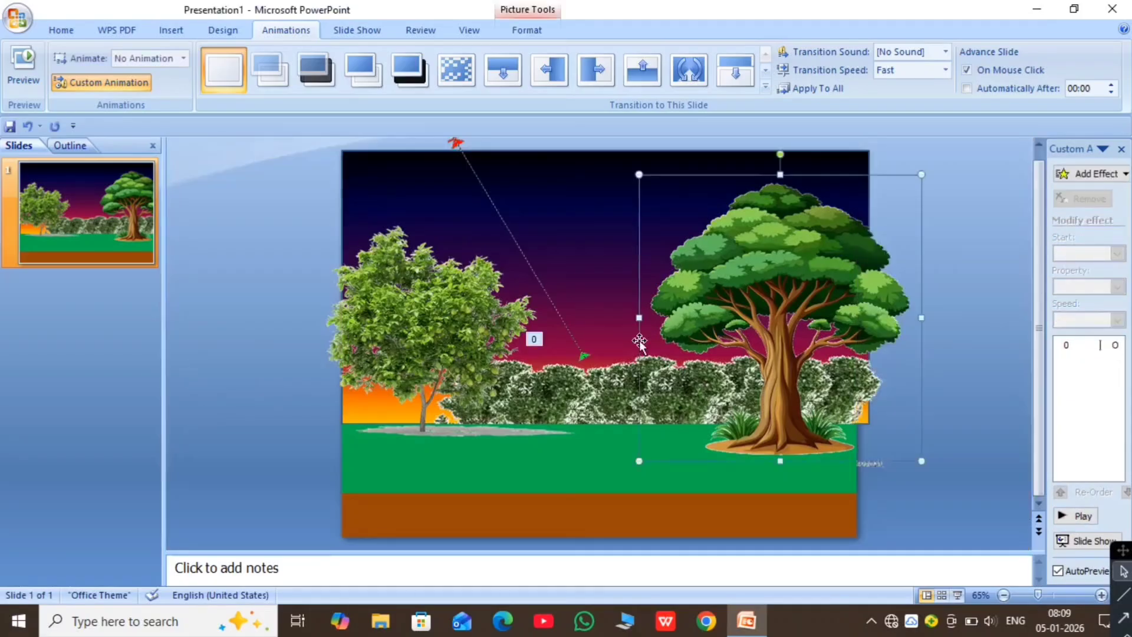
click(602, 326)
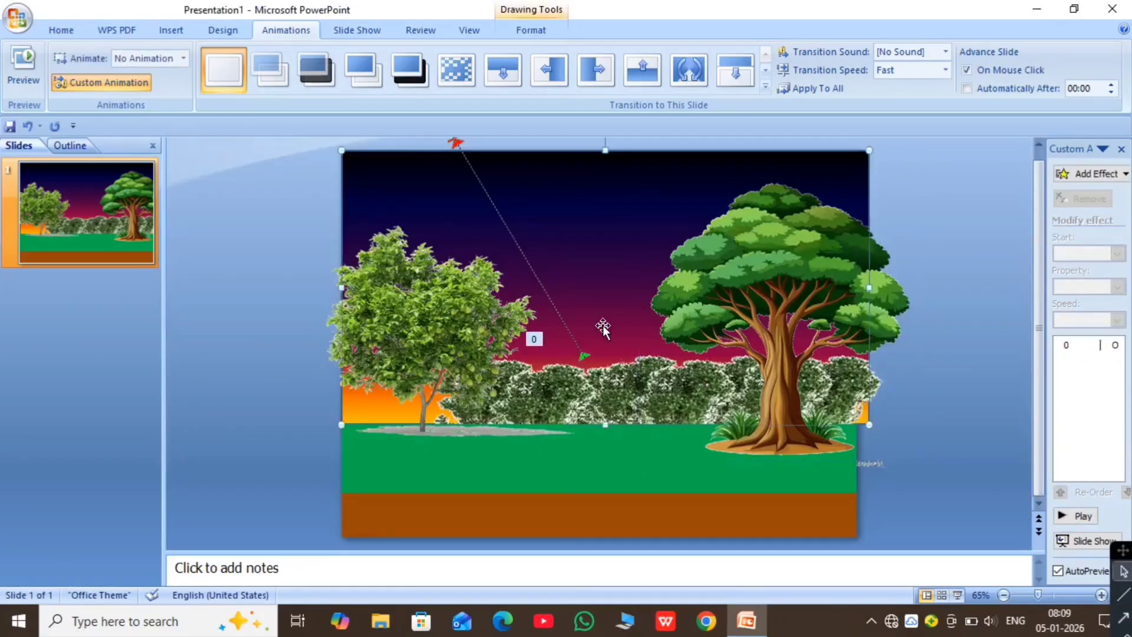
click(585, 356)
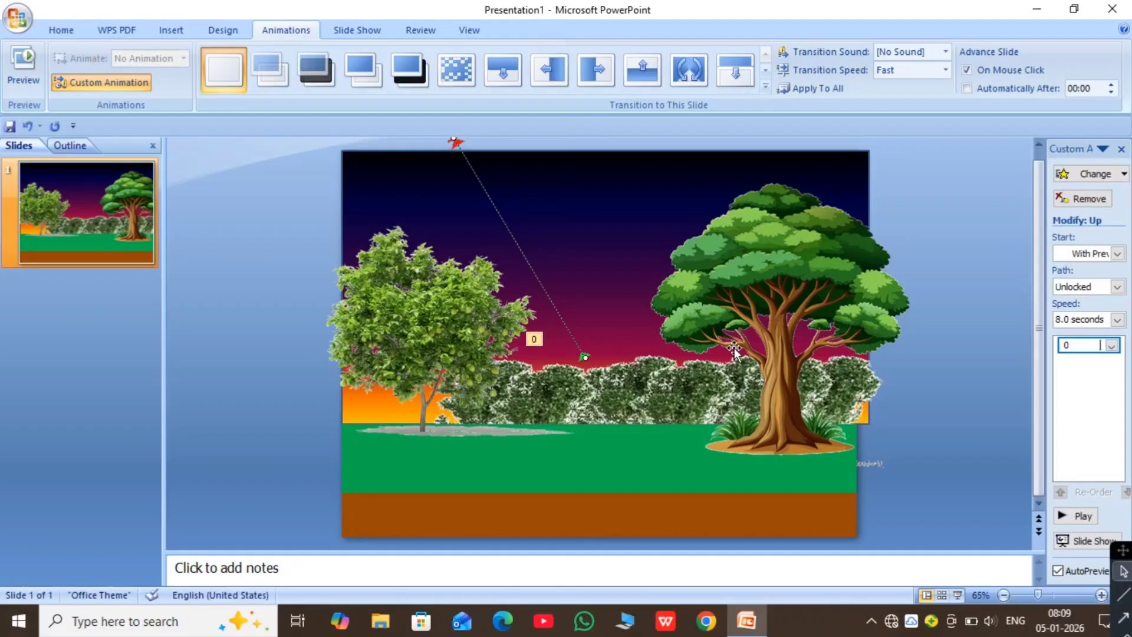
Step: Undo the most recent changes to the sun oval, including its move to the back of the stacking order
key(ctrl+z)
key(ctrl+z)
key(ctrl+z)
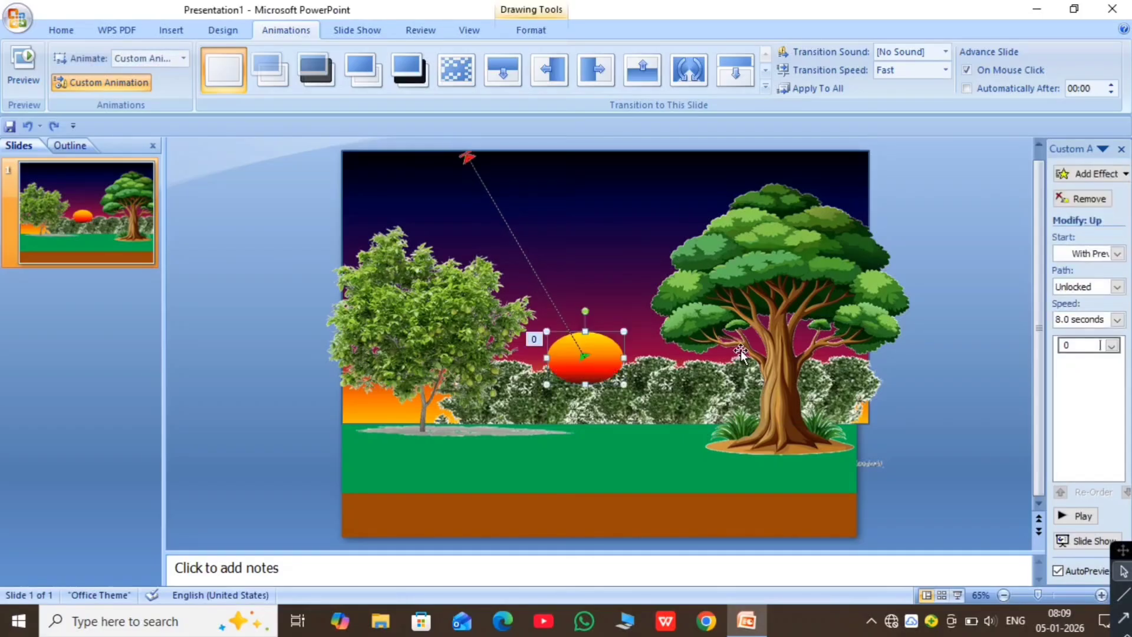
Step: Try moving the small tree beside the sun upward, and undo the move
drag(579, 371, 607, 352)
click(637, 322)
click(607, 352)
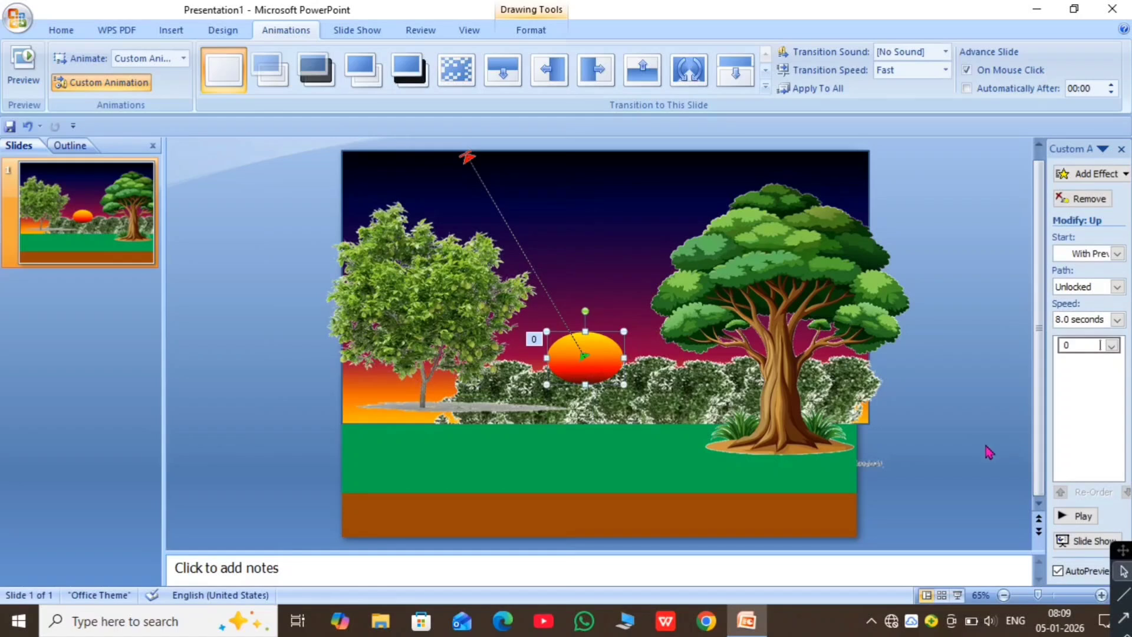
key(ctrl+z)
key(ctrl+z)
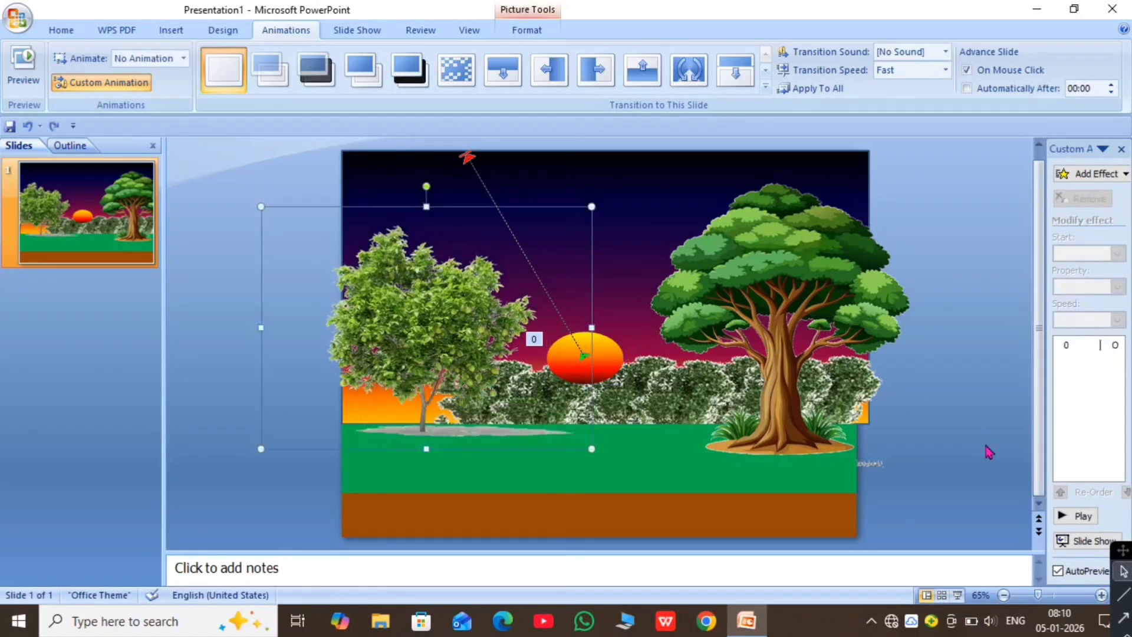
key(ctrl+z)
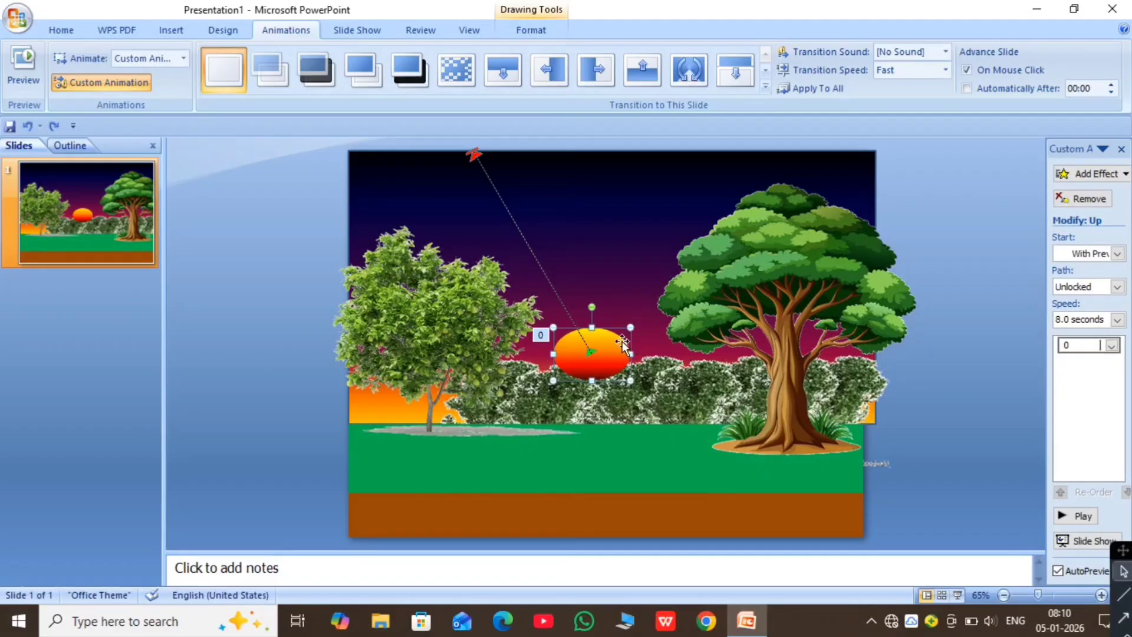
Step: Nudge the sun oval up and slightly left so it sits just above the bushes, and play its motion animation
key(Up)
key(Up)
key(Up)
key(Up)
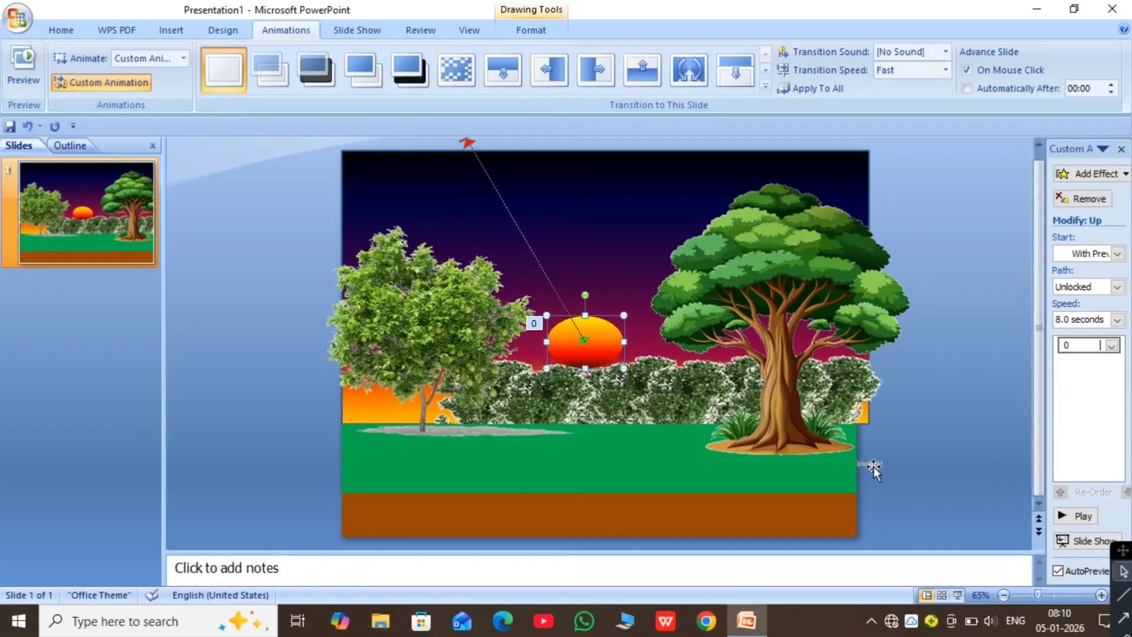
key(Up)
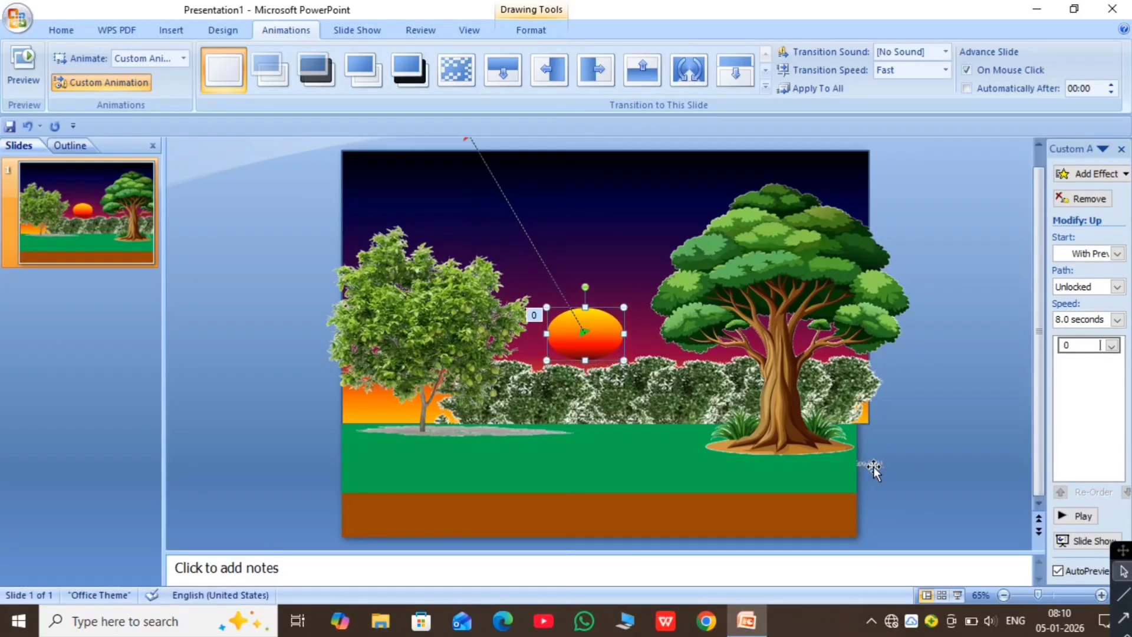
key(Left)
key(Left)
key(Down)
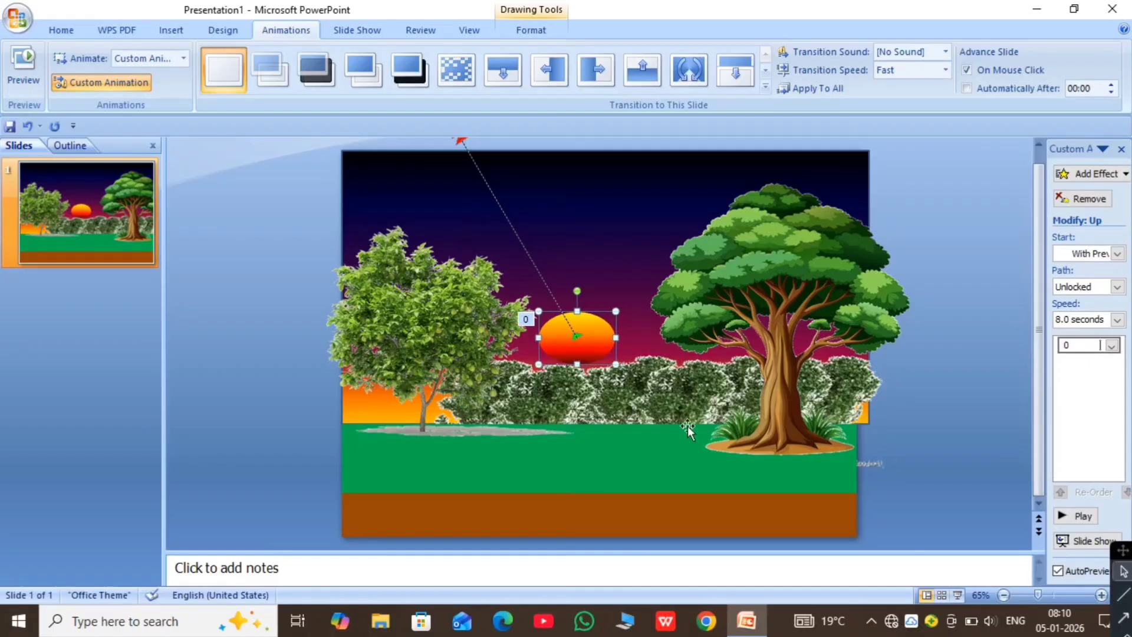
click(634, 287)
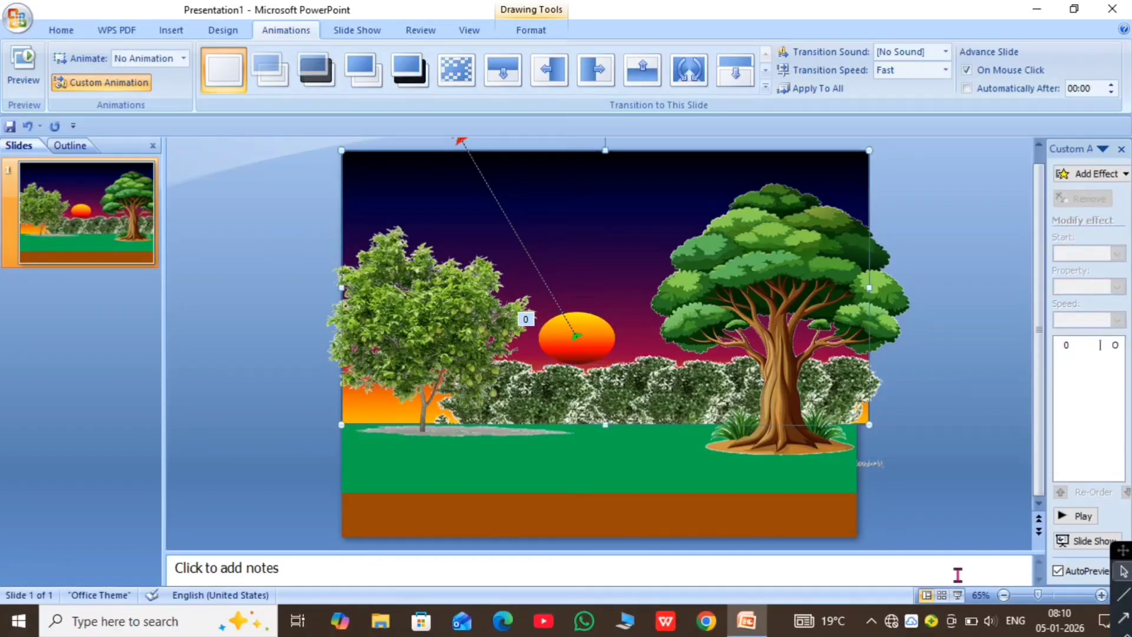
click(1062, 522)
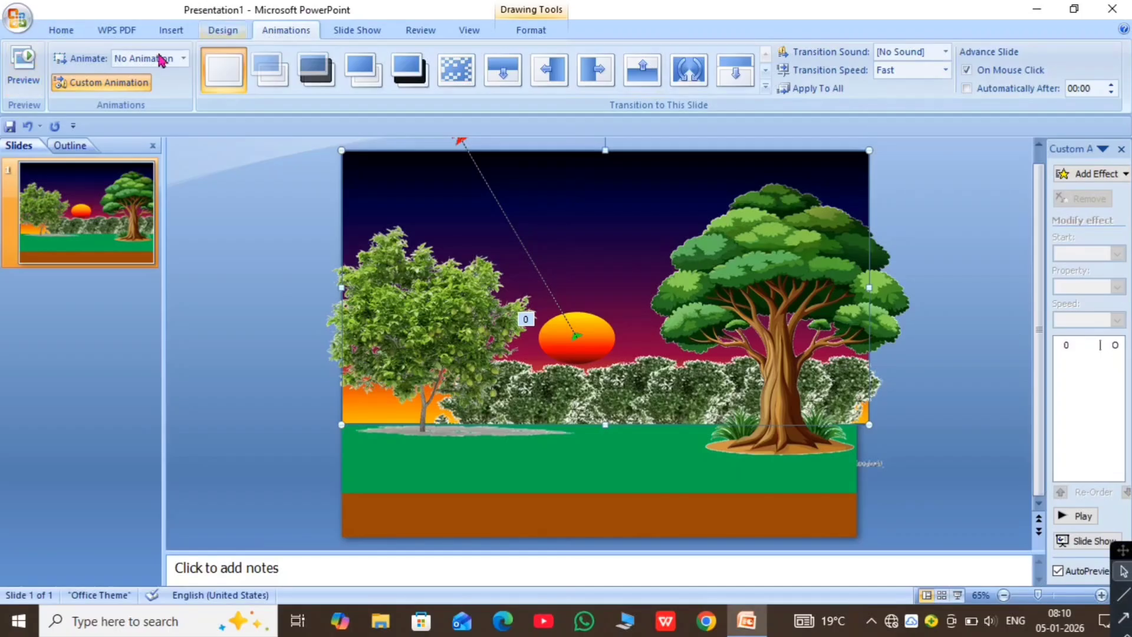
click(172, 32)
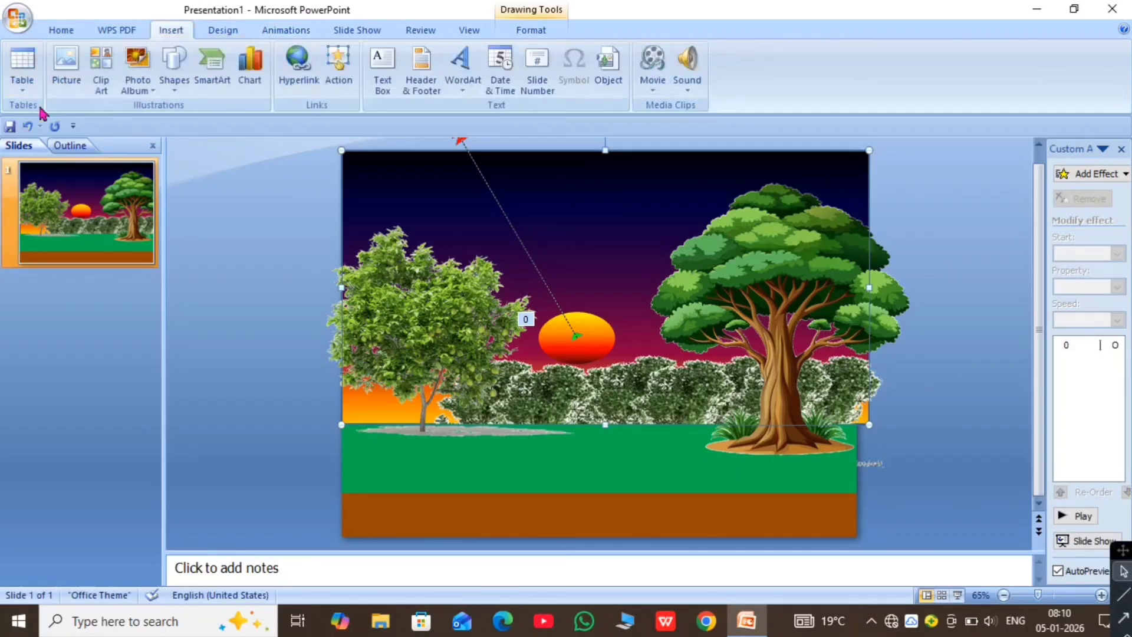
click(76, 70)
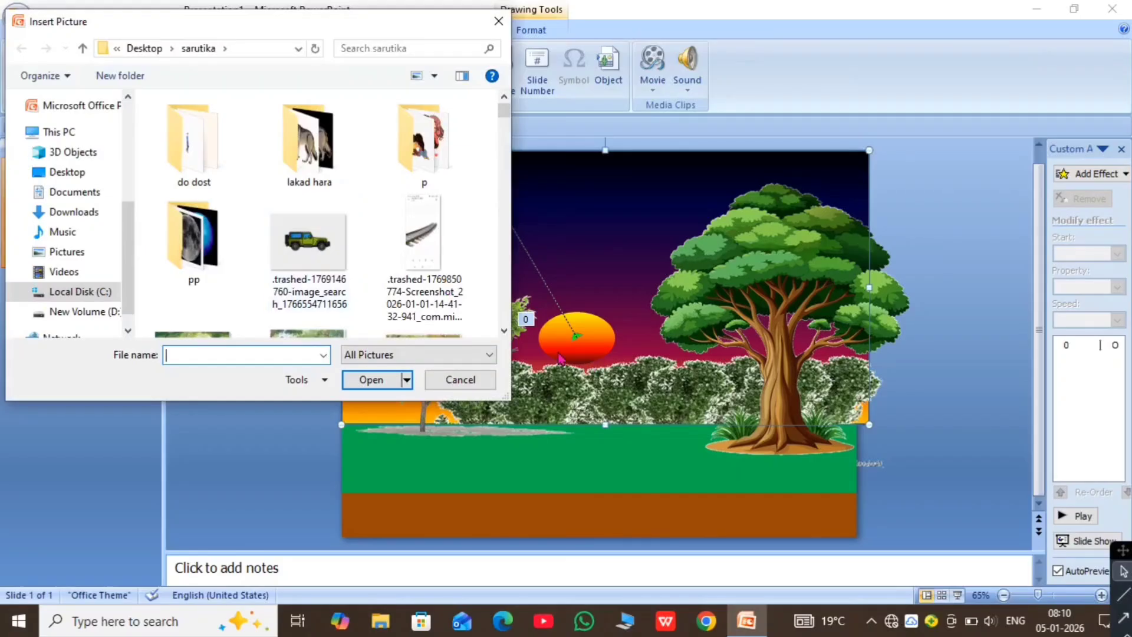
scroll(506, 331, down, 3)
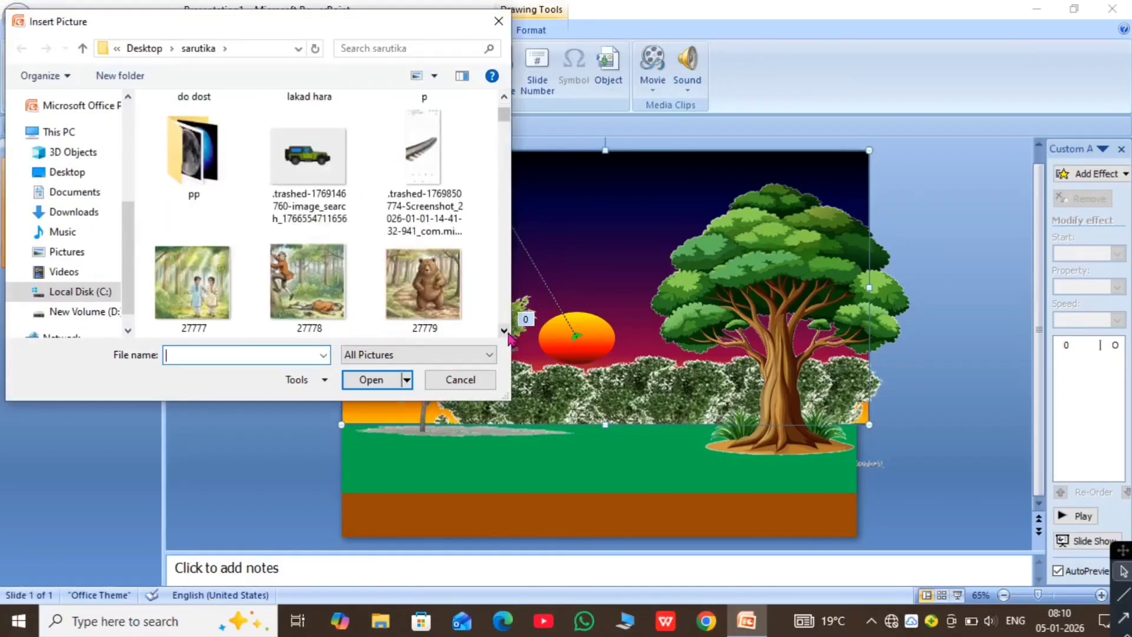
scroll(508, 338, down, 4)
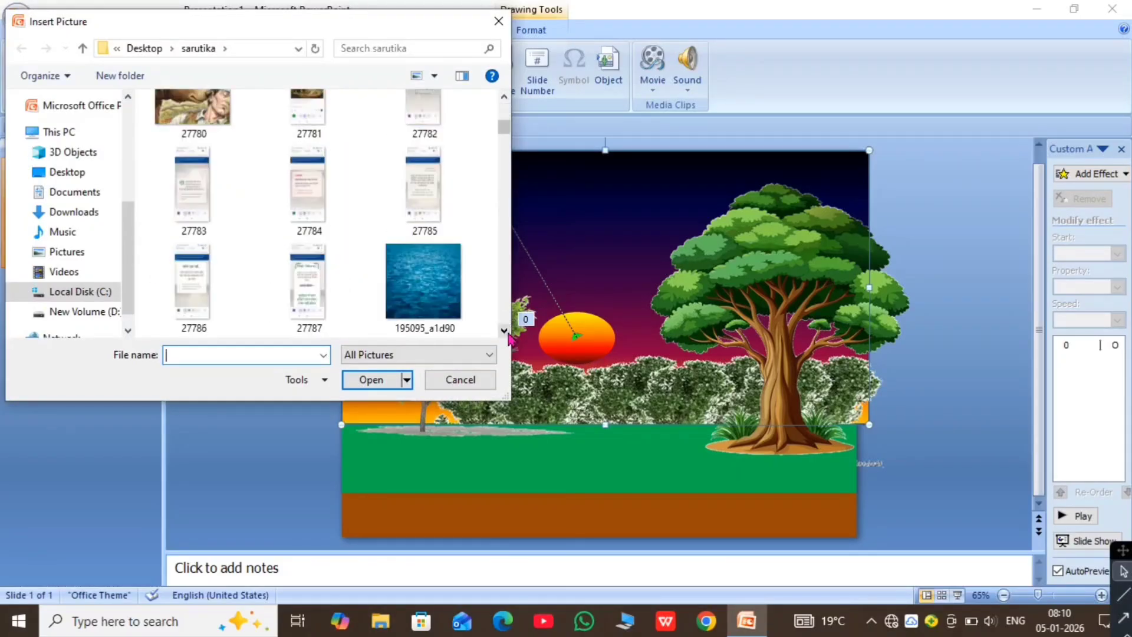
scroll(508, 338, down, 5)
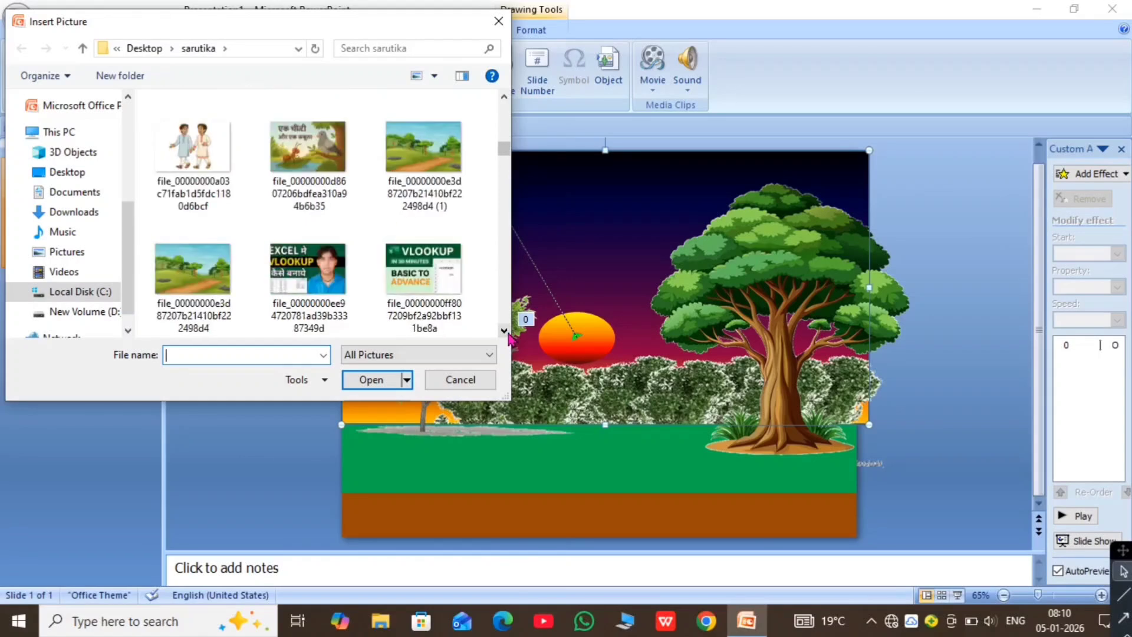
scroll(508, 338, down, 3)
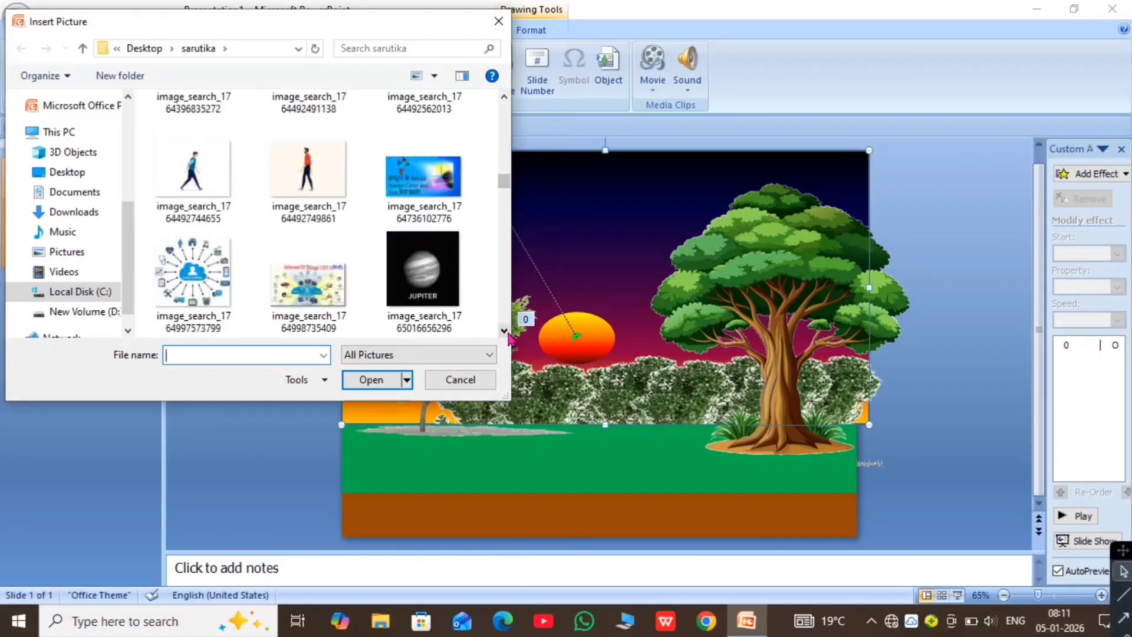
scroll(508, 338, down, 4)
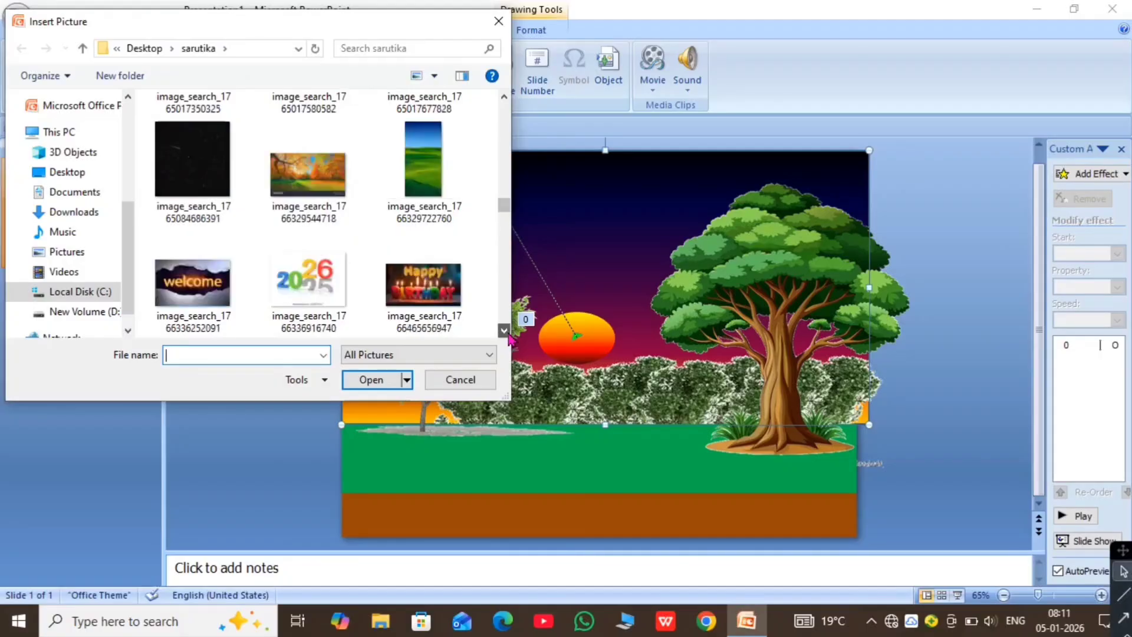
scroll(508, 337, down, 3)
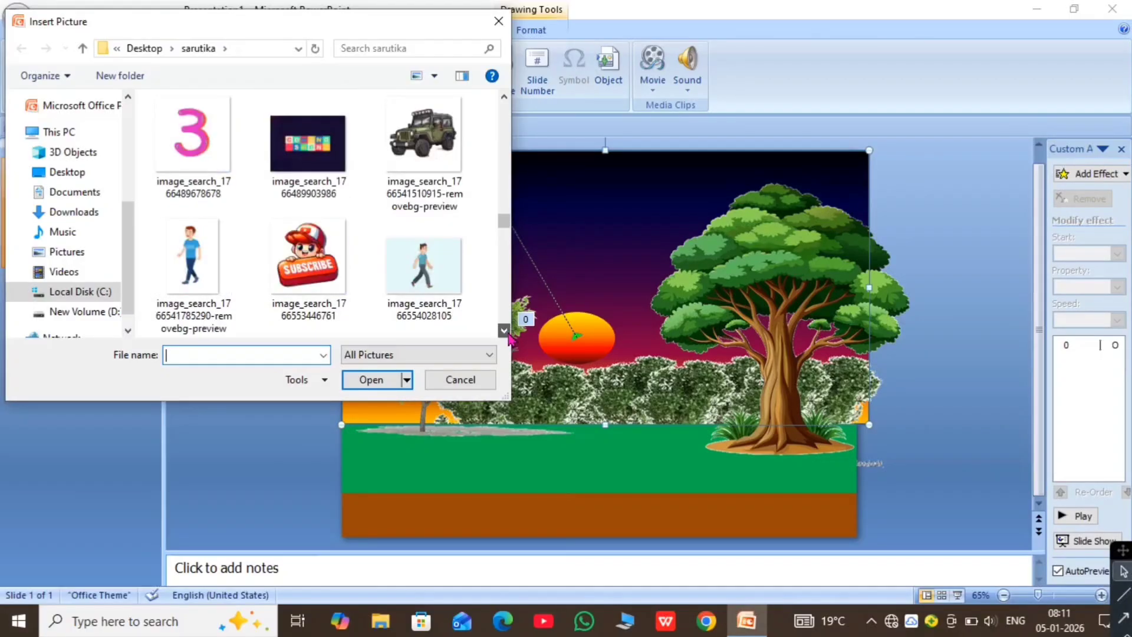
scroll(508, 338, down, 1)
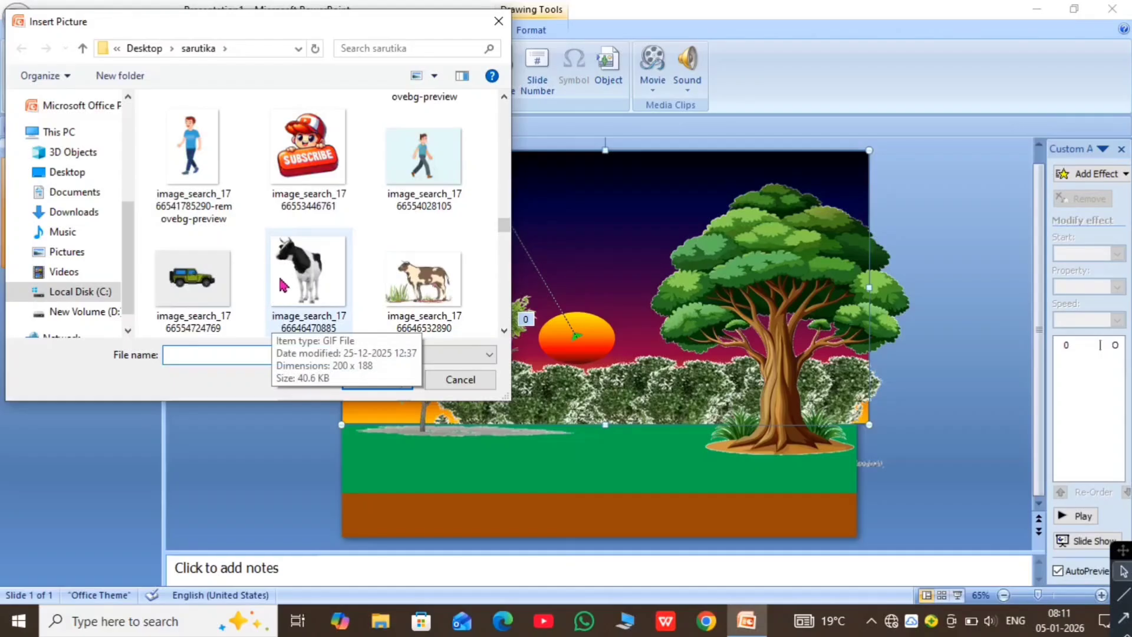
click(299, 278)
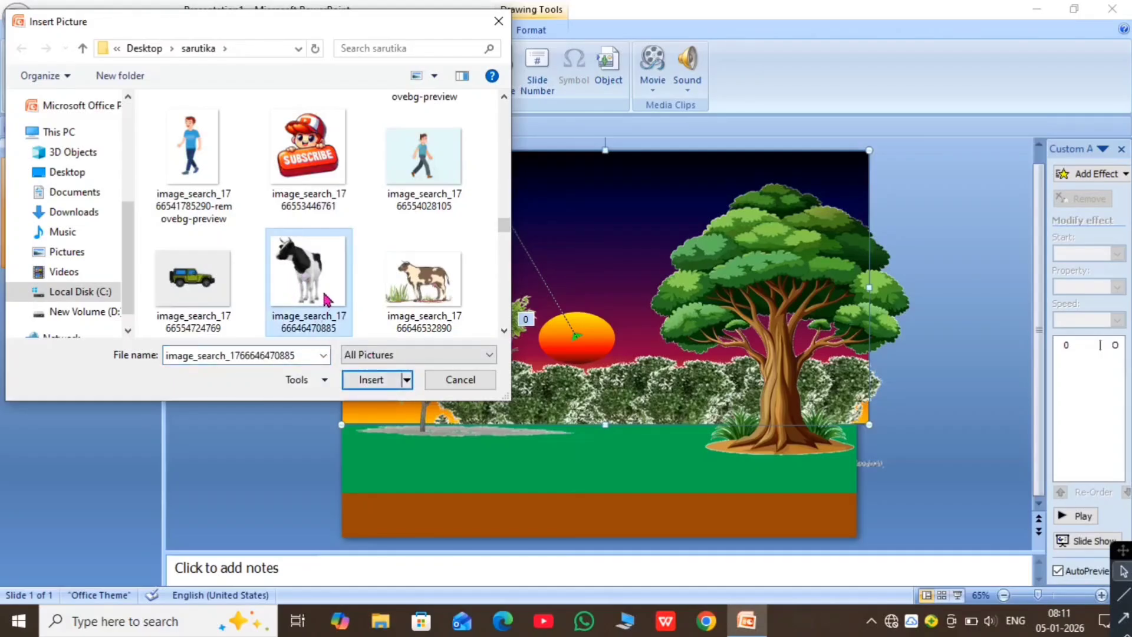
click(378, 378)
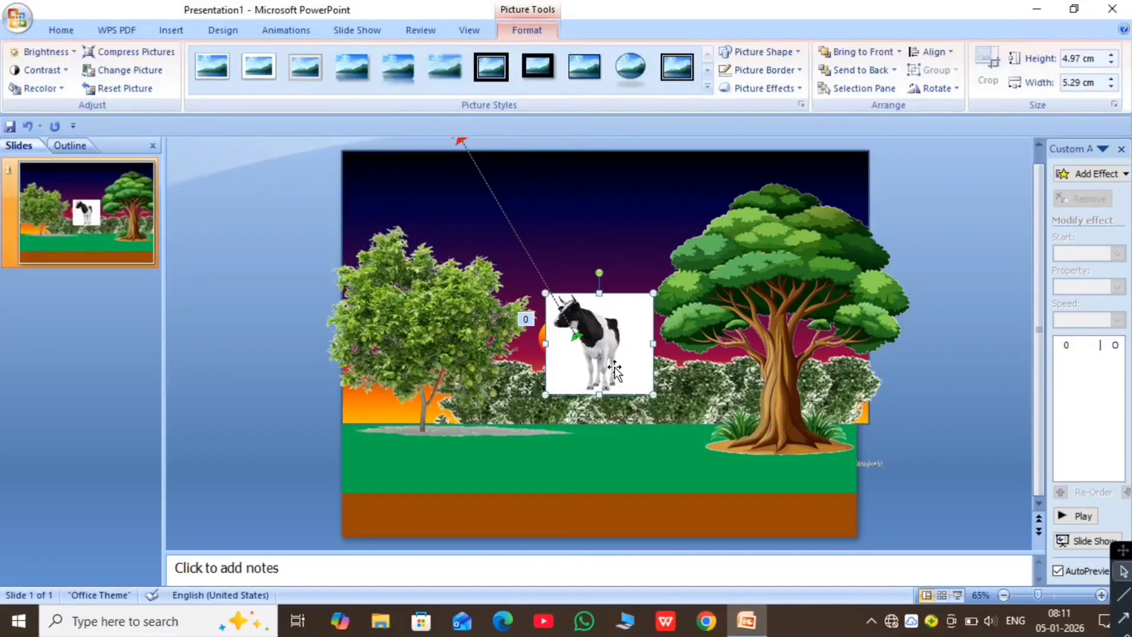
drag(616, 369, 493, 426)
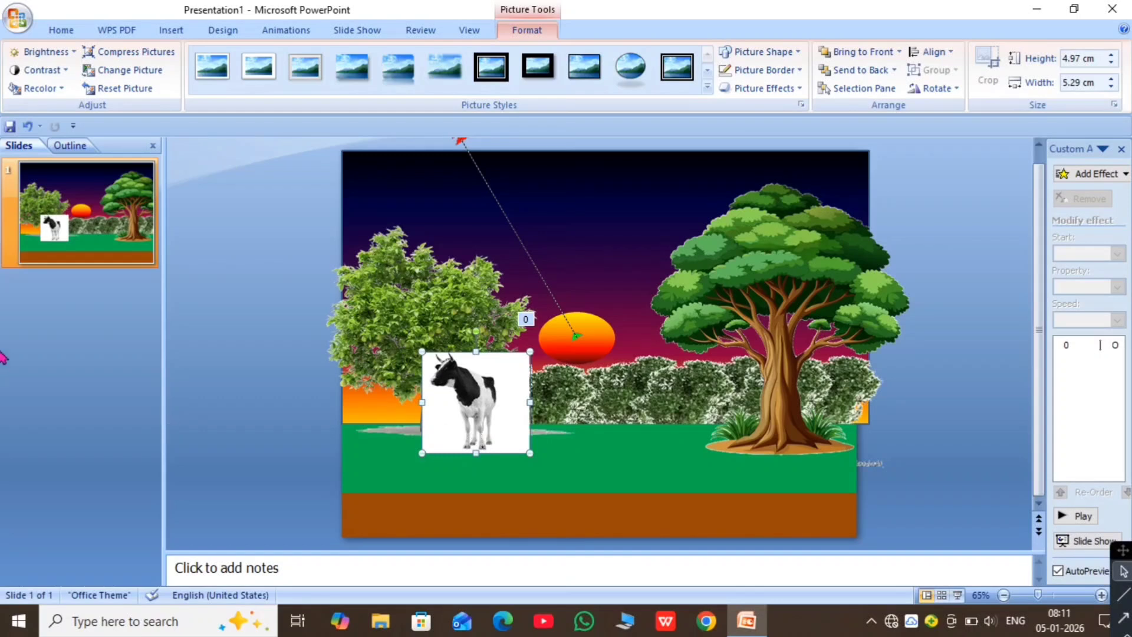
Step: Make the cow picture's white background transparent
click(40, 89)
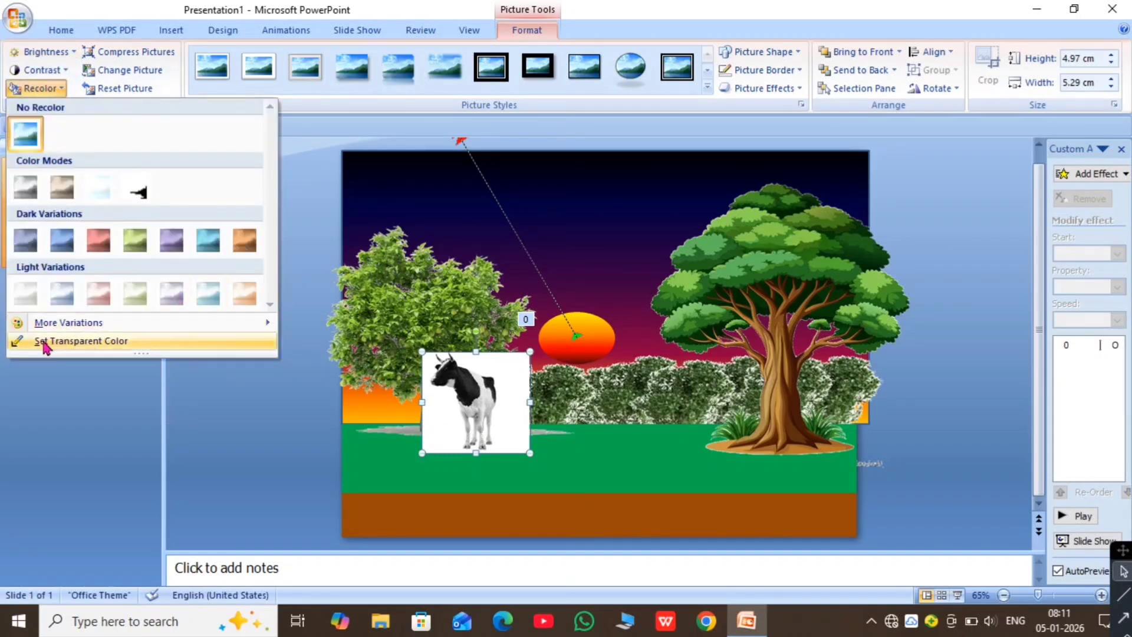
click(116, 348)
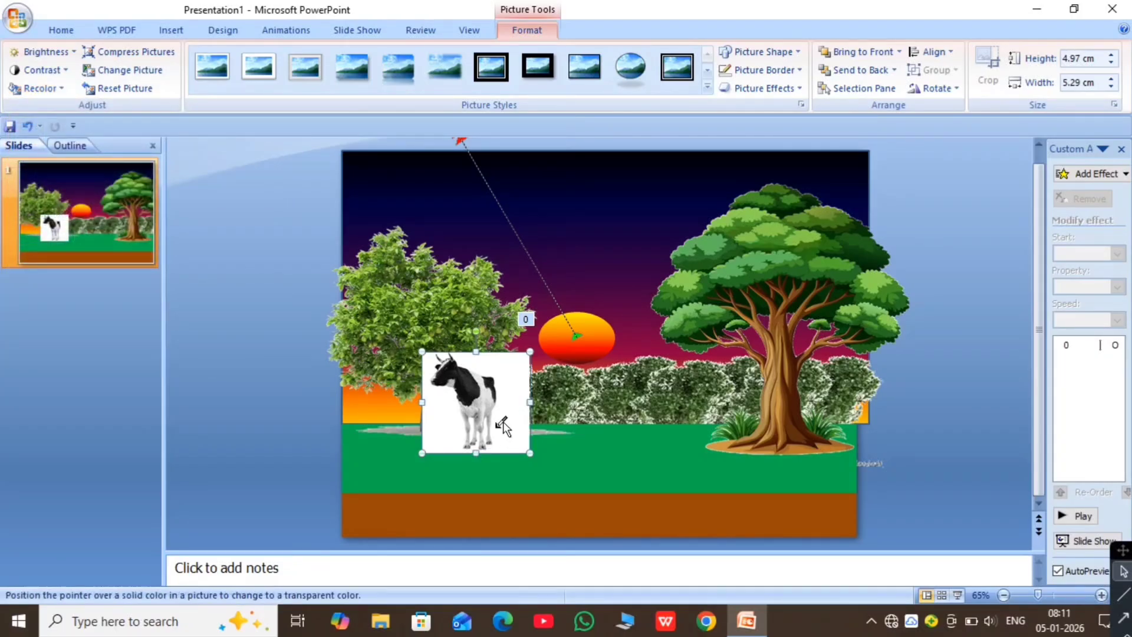
click(512, 380)
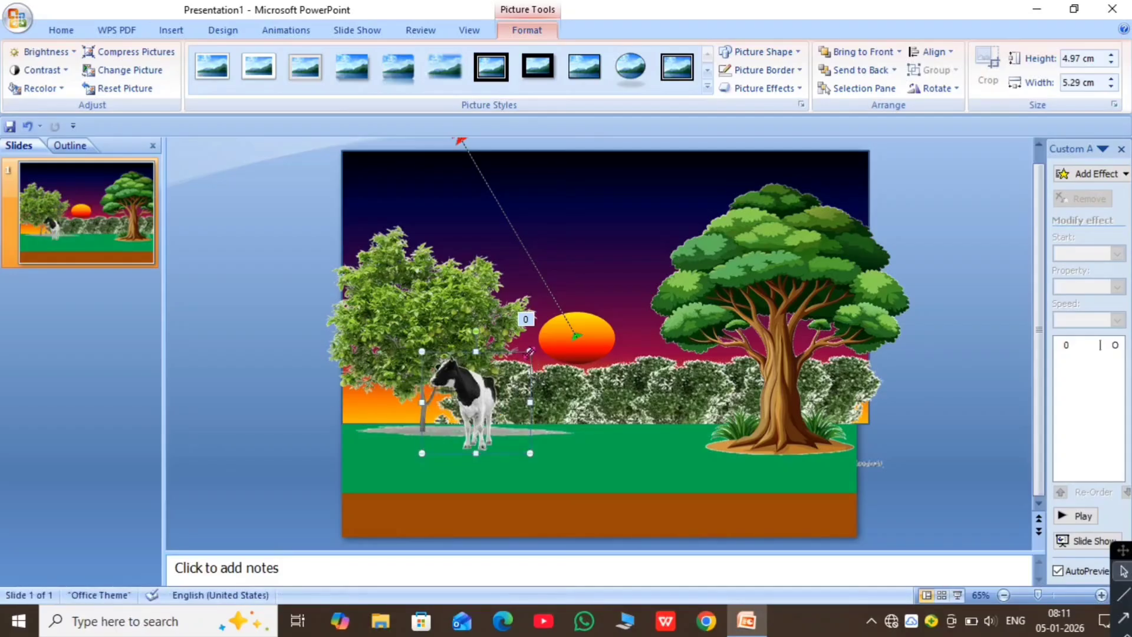
Step: Shrink the cow picture and widen its proportions to about 2.61 cm high by 3.97 cm wide
drag(530, 351, 465, 414)
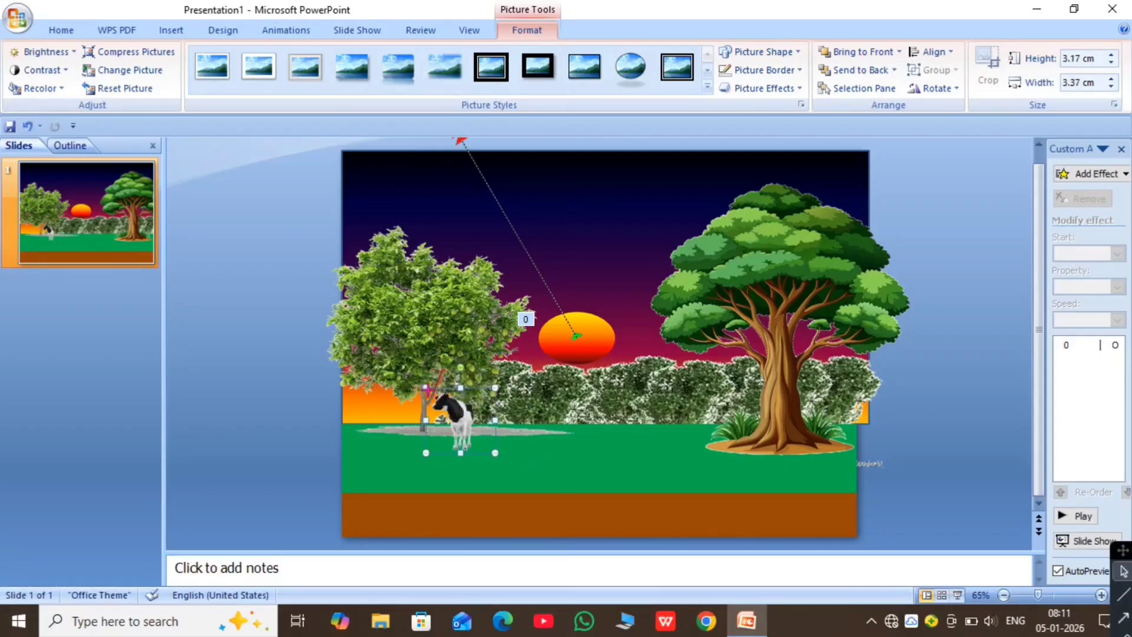
drag(425, 389, 437, 399)
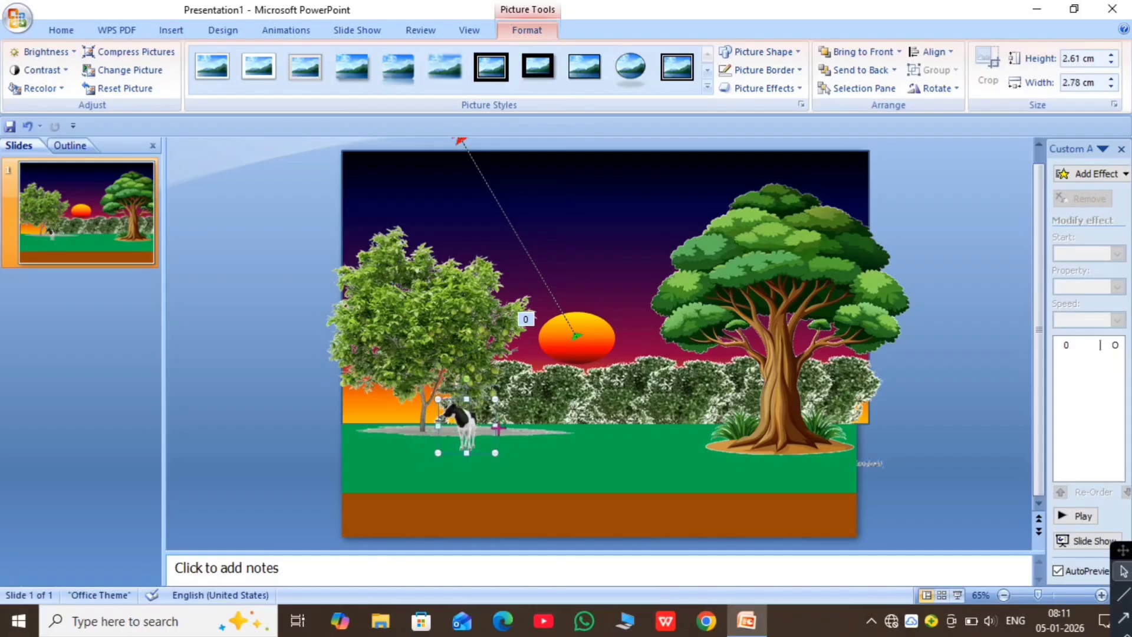
drag(497, 429, 519, 429)
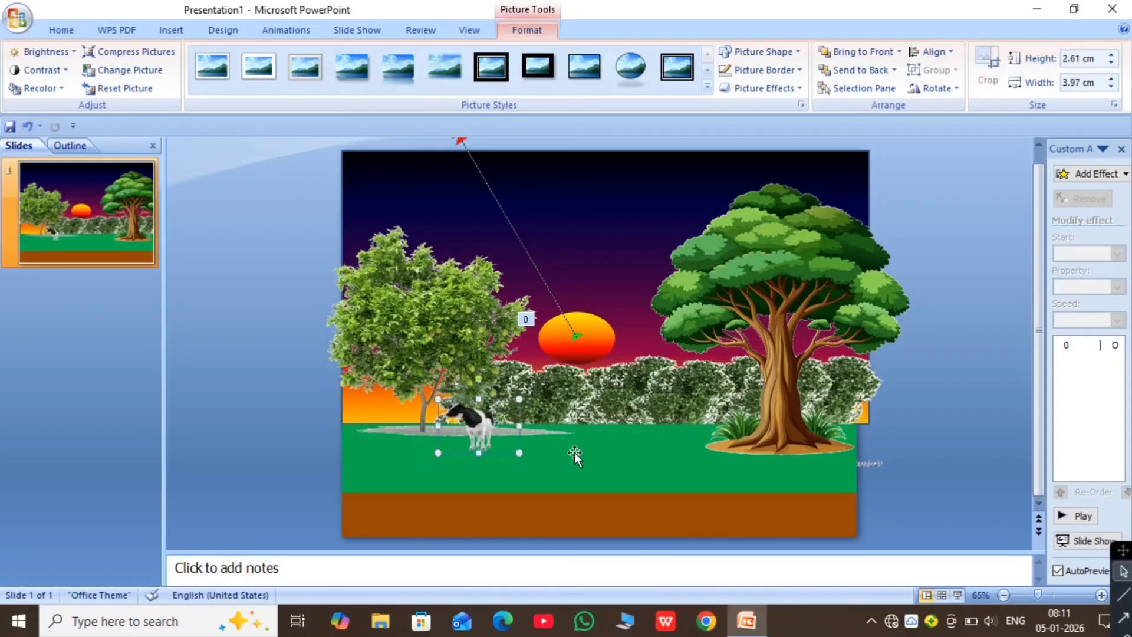
click(549, 461)
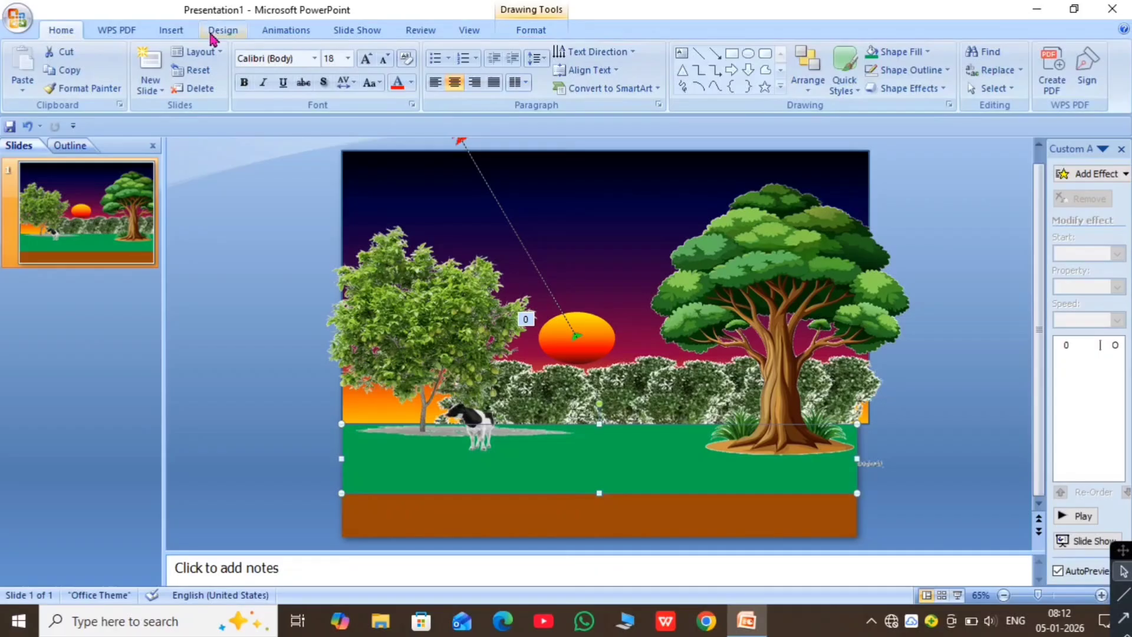
click(173, 33)
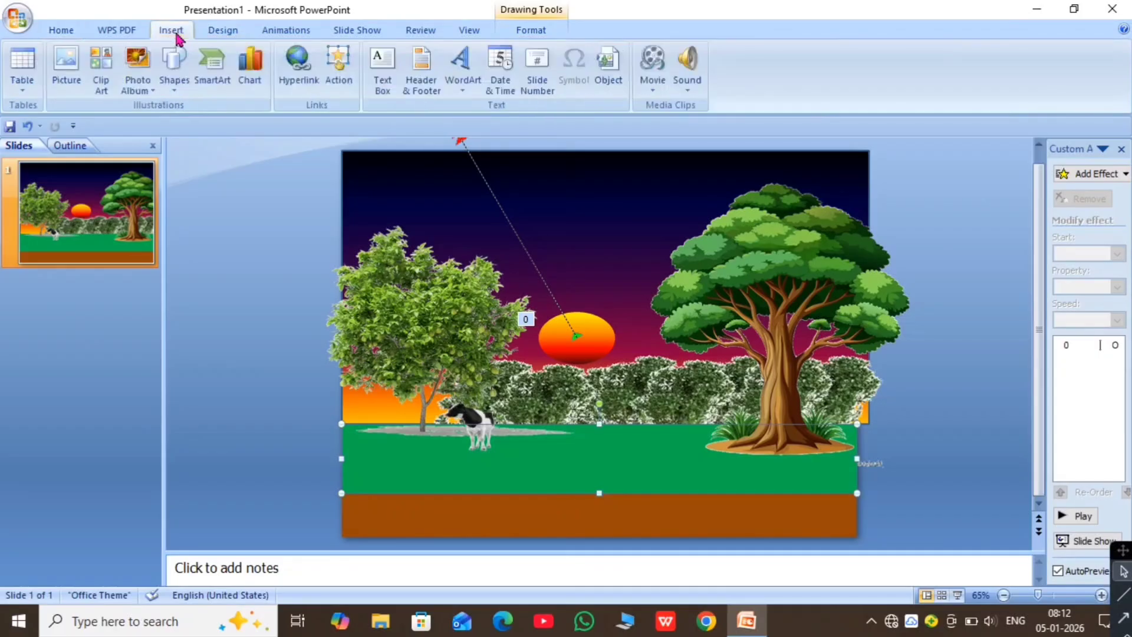
click(70, 74)
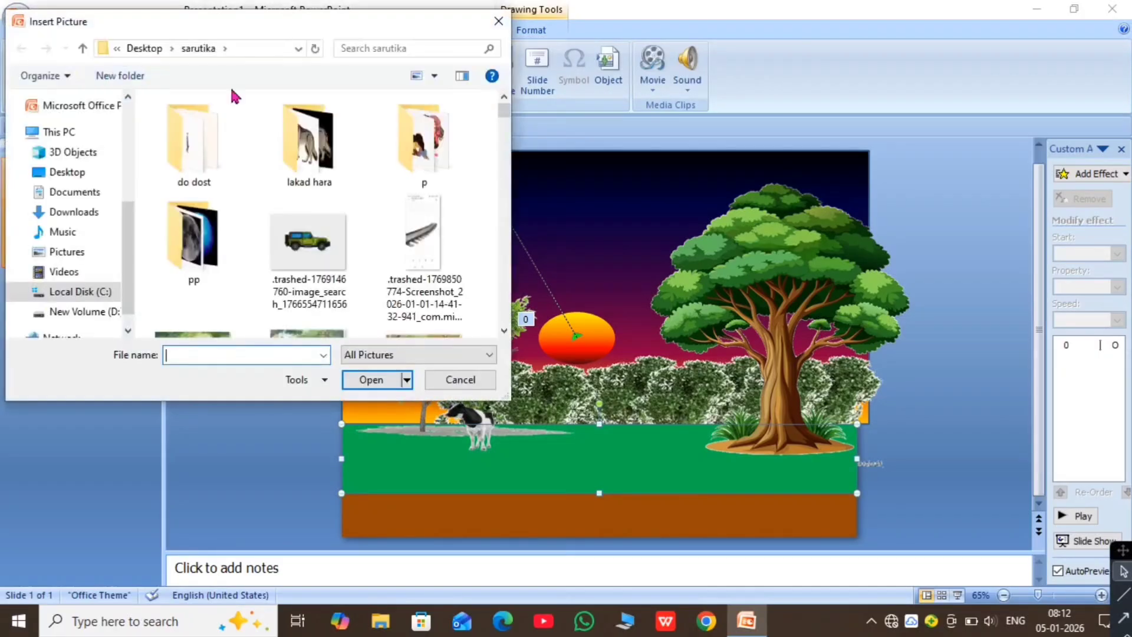
click(504, 331)
click(504, 332)
click(504, 332)
click(504, 332)
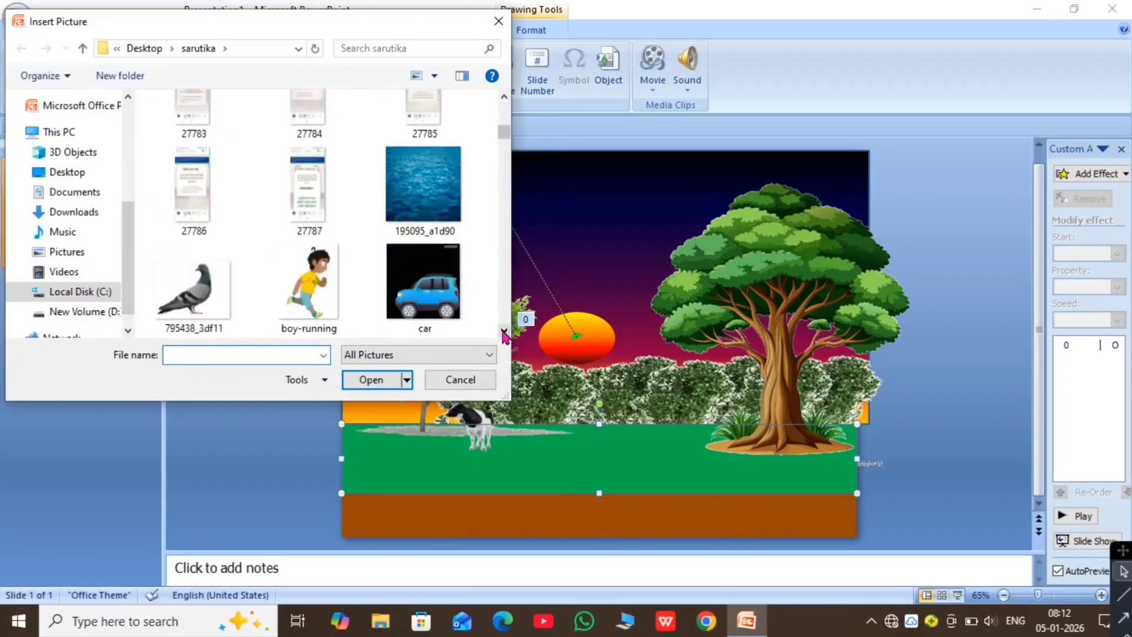
click(504, 332)
click(504, 332)
click(504, 332)
click(504, 332)
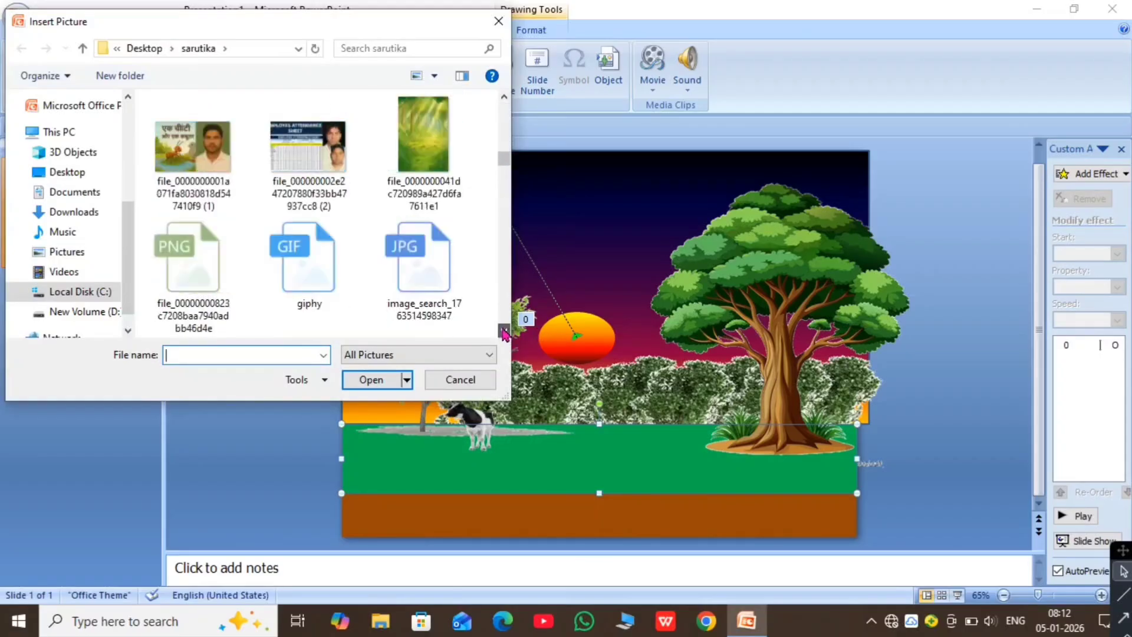
click(504, 332)
click(504, 332)
click(504, 332)
click(504, 332)
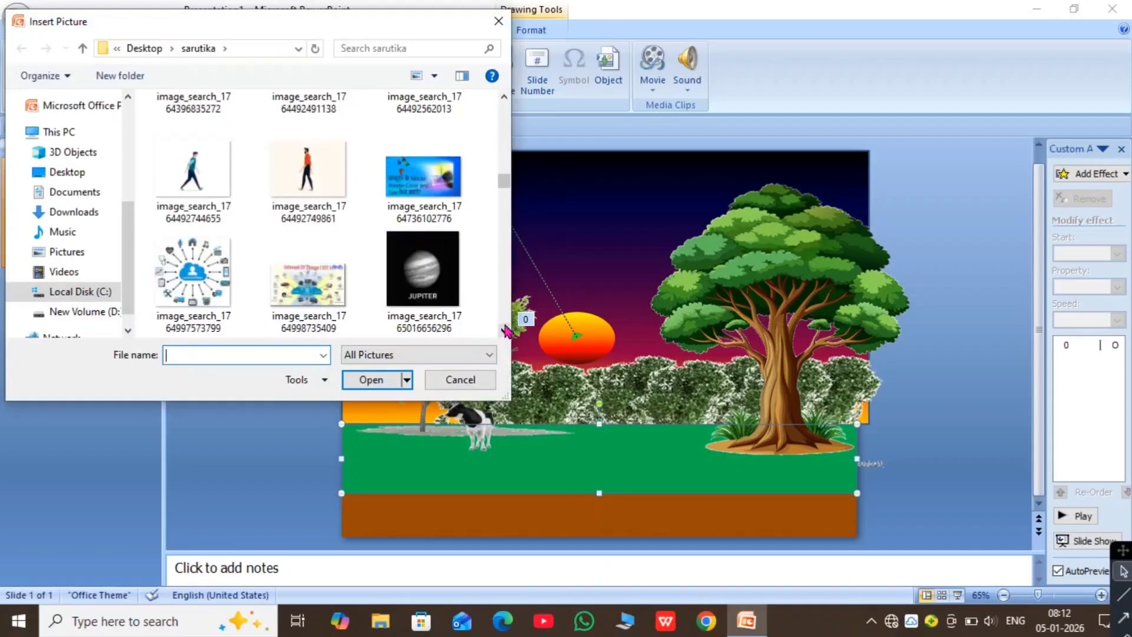
click(504, 332)
click(504, 332)
click(504, 331)
click(504, 331)
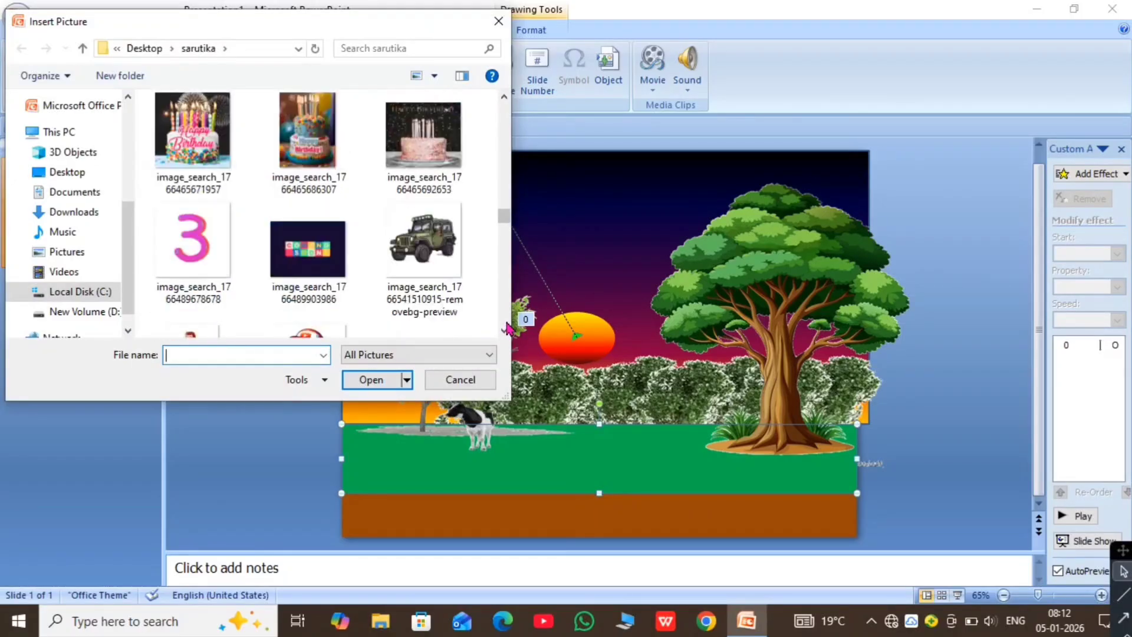
click(504, 332)
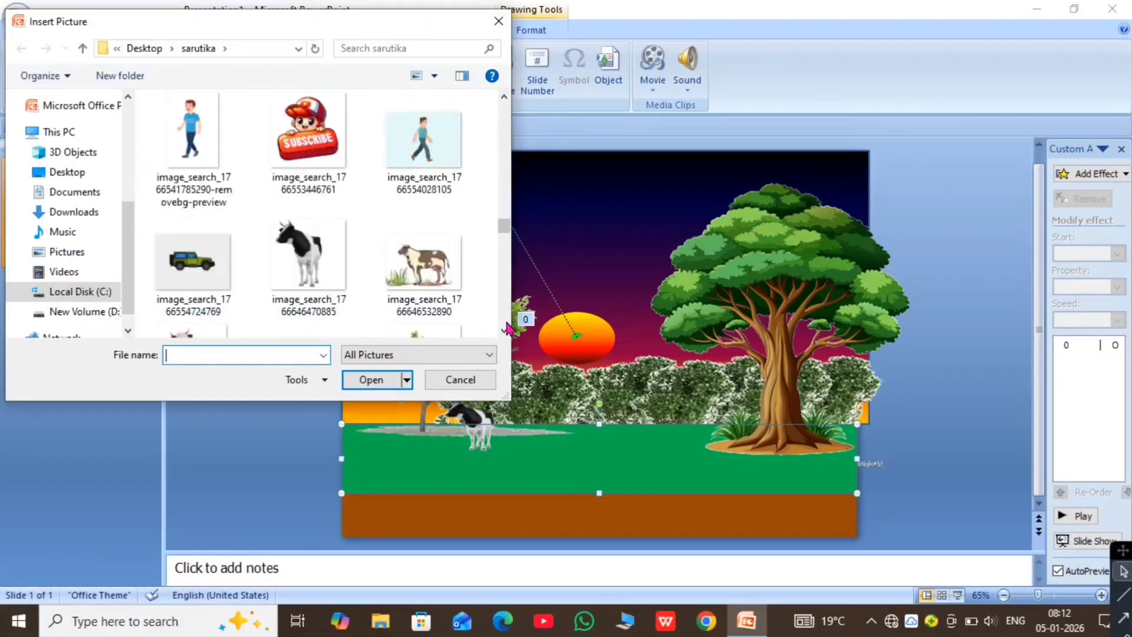
click(424, 274)
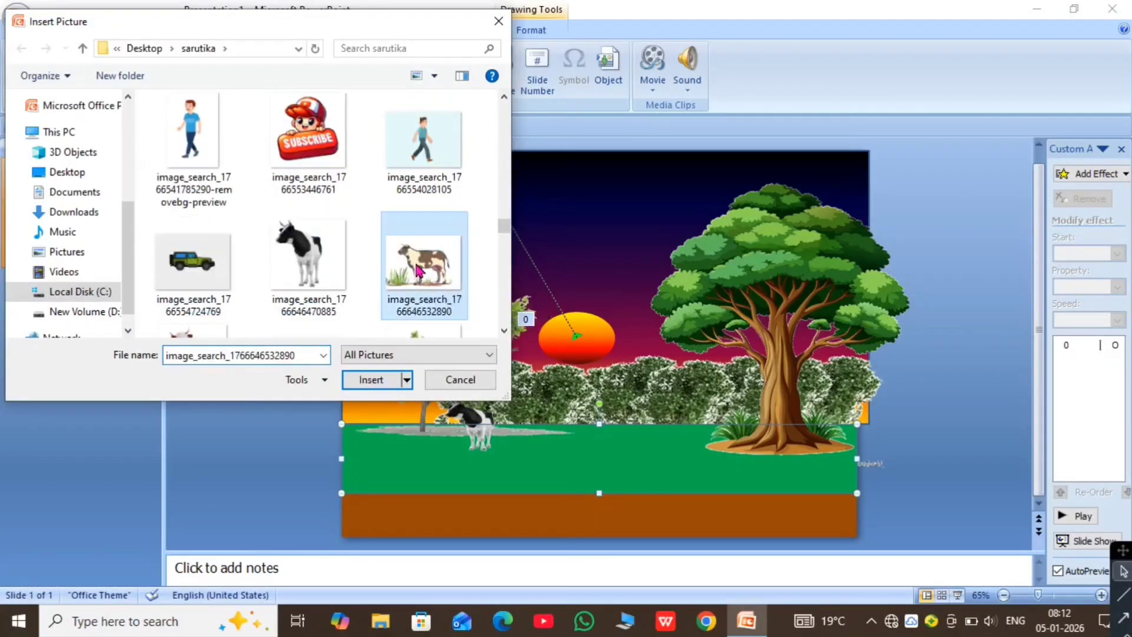
click(377, 380)
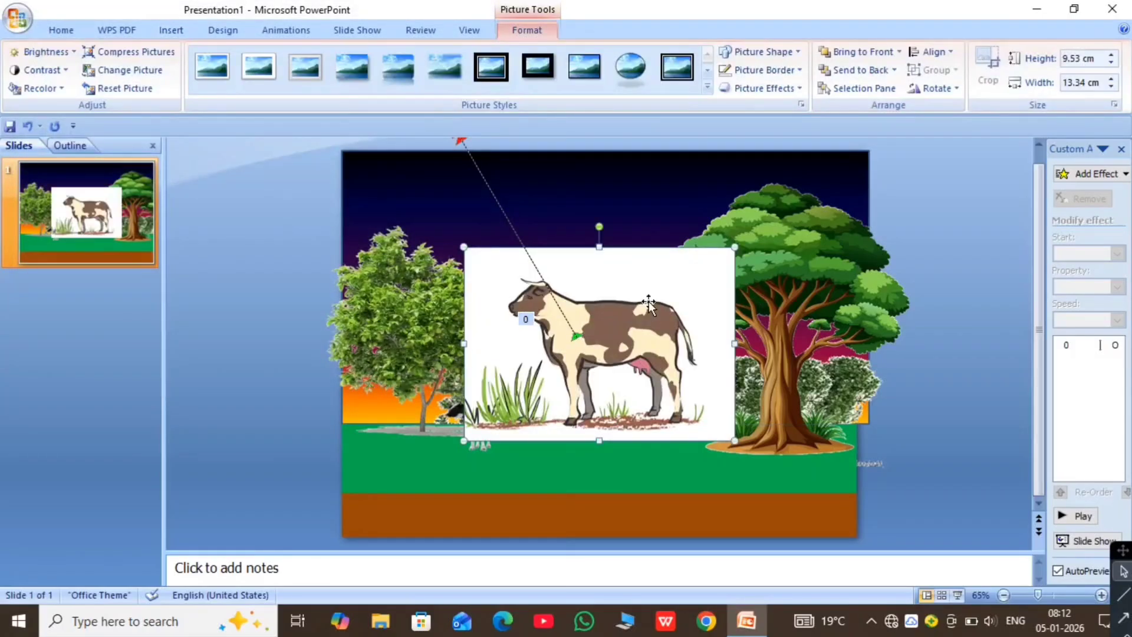
Step: Move the brown-and-white cow picture down over the grass and make its white background transparent
drag(657, 294, 696, 385)
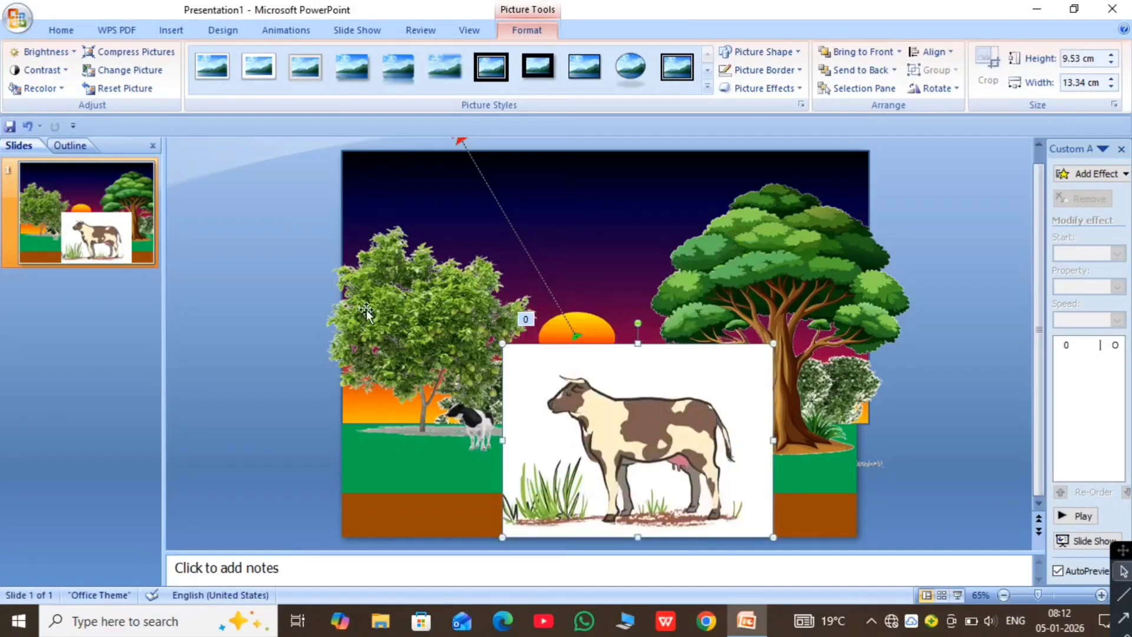
click(47, 95)
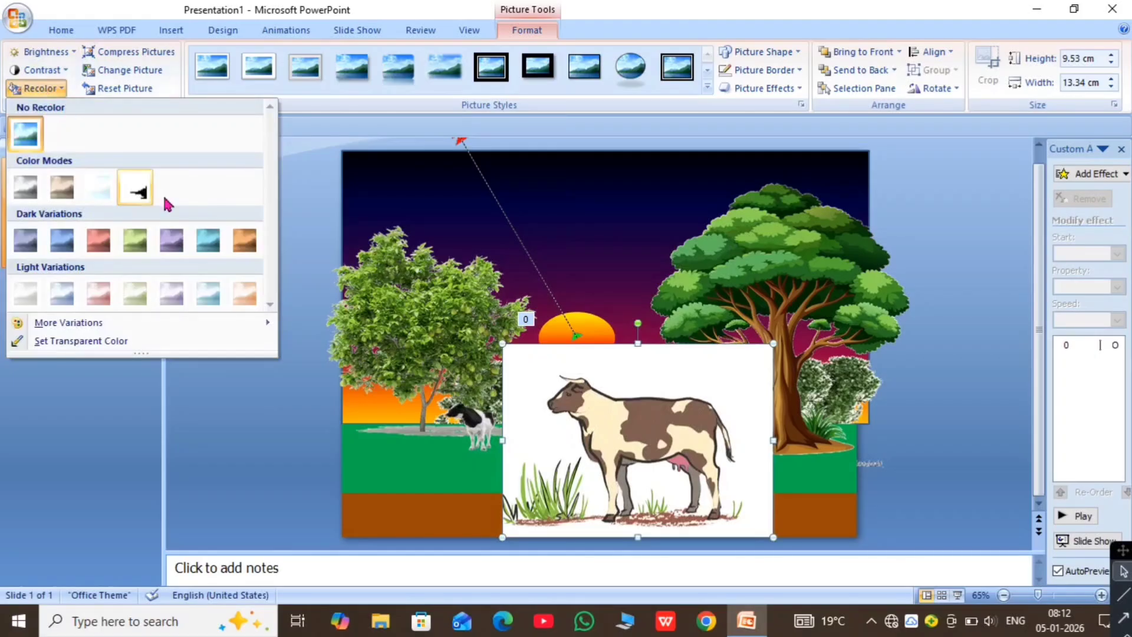
click(140, 351)
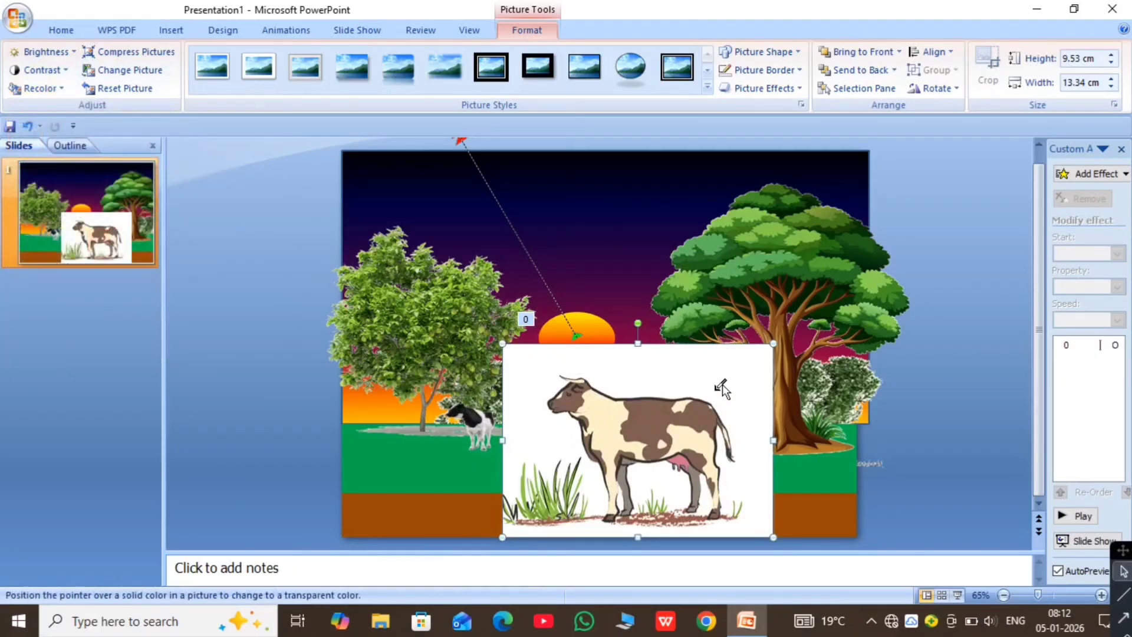
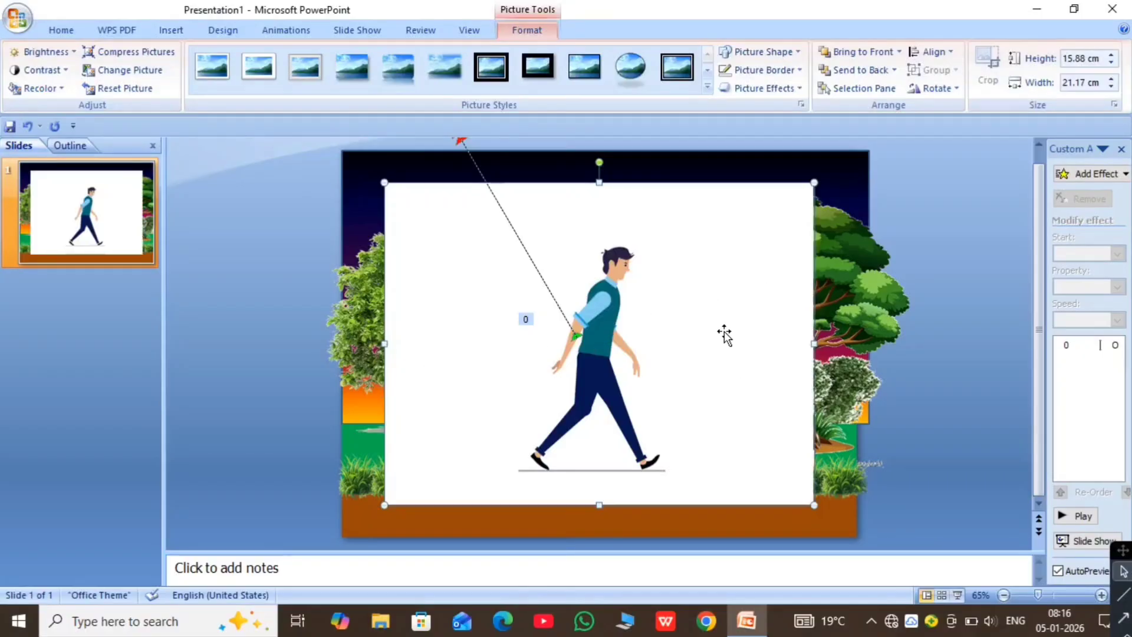
Step: Make the walking man picture's white background transparent
click(36, 90)
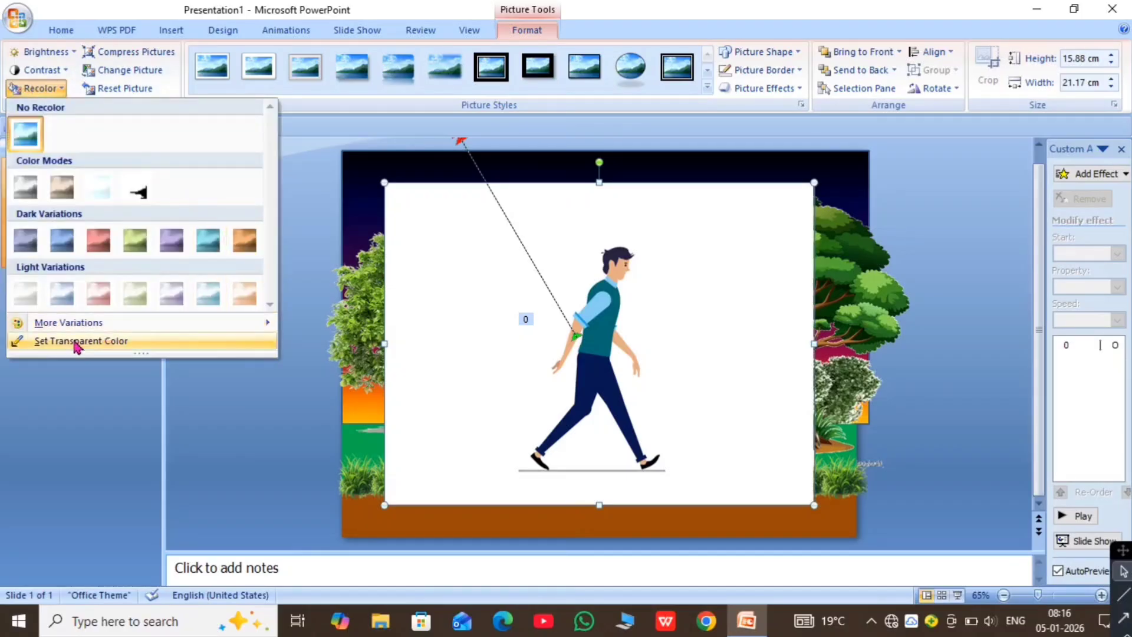
click(106, 347)
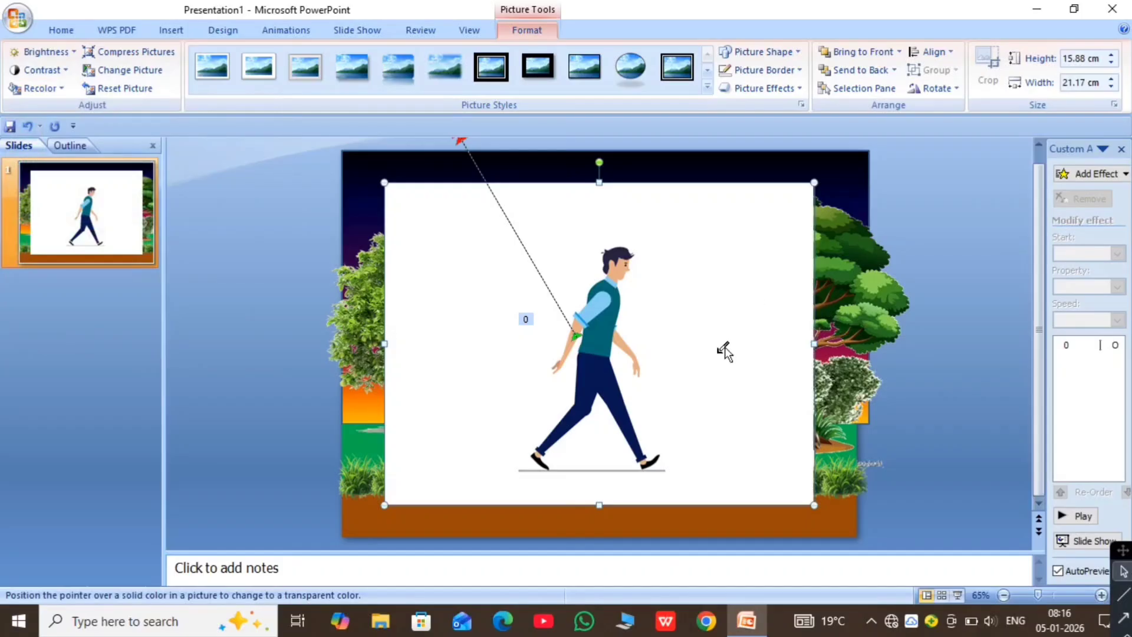
click(735, 287)
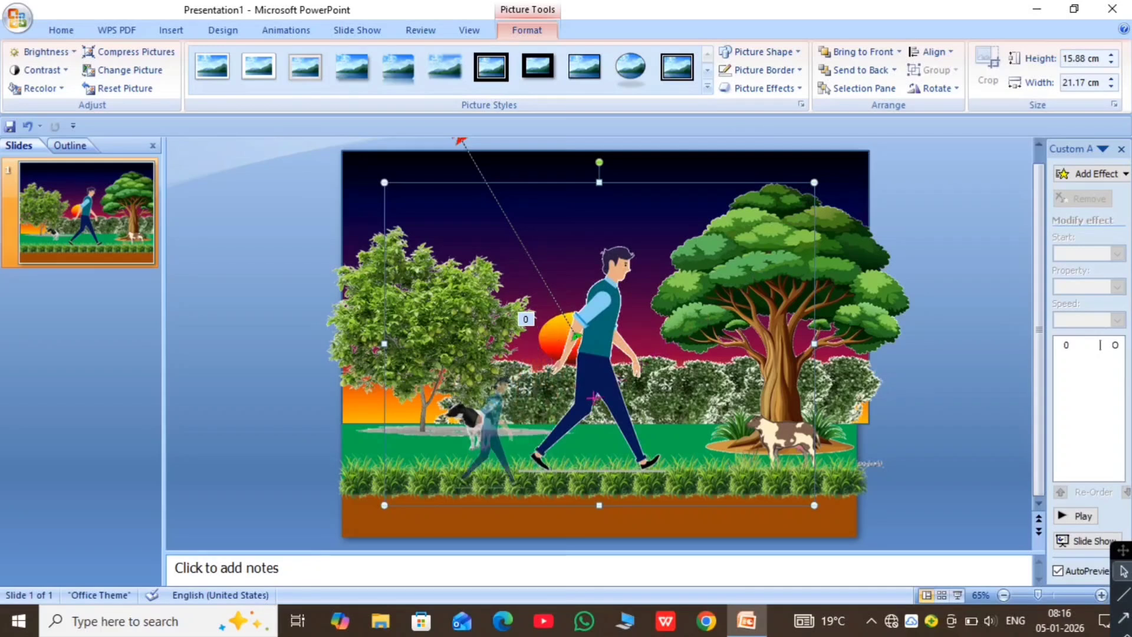
Step: Shrink the walking man picture to about 5.56 cm by 7.41 cm and move it to the slide's lower-left corner
drag(550, 419, 535, 423)
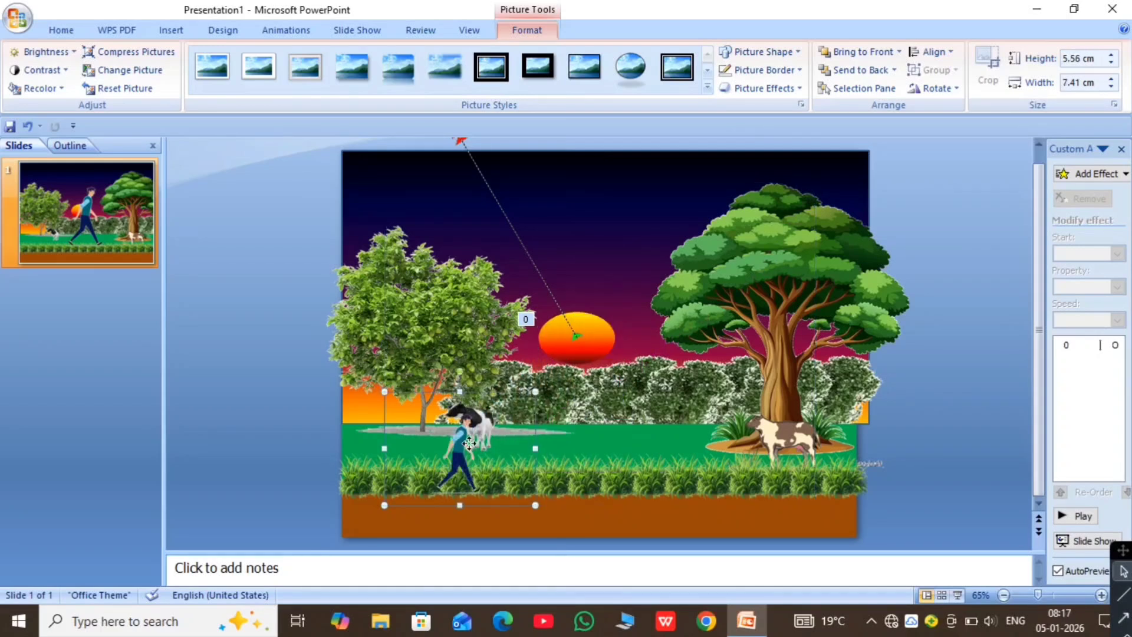
drag(470, 443, 368, 479)
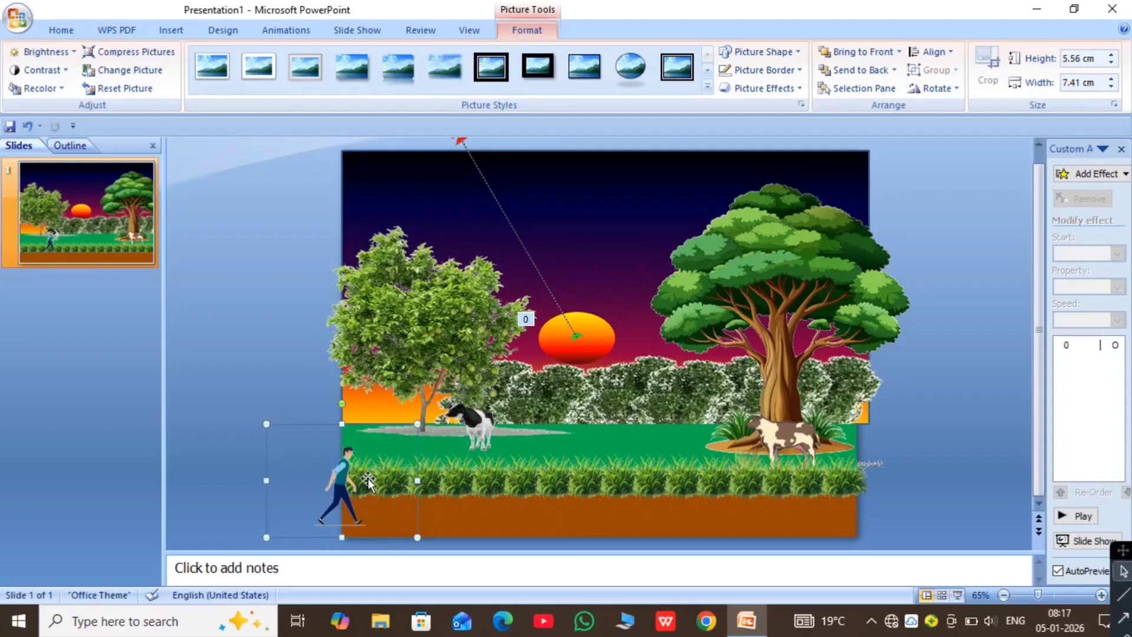
click(432, 485)
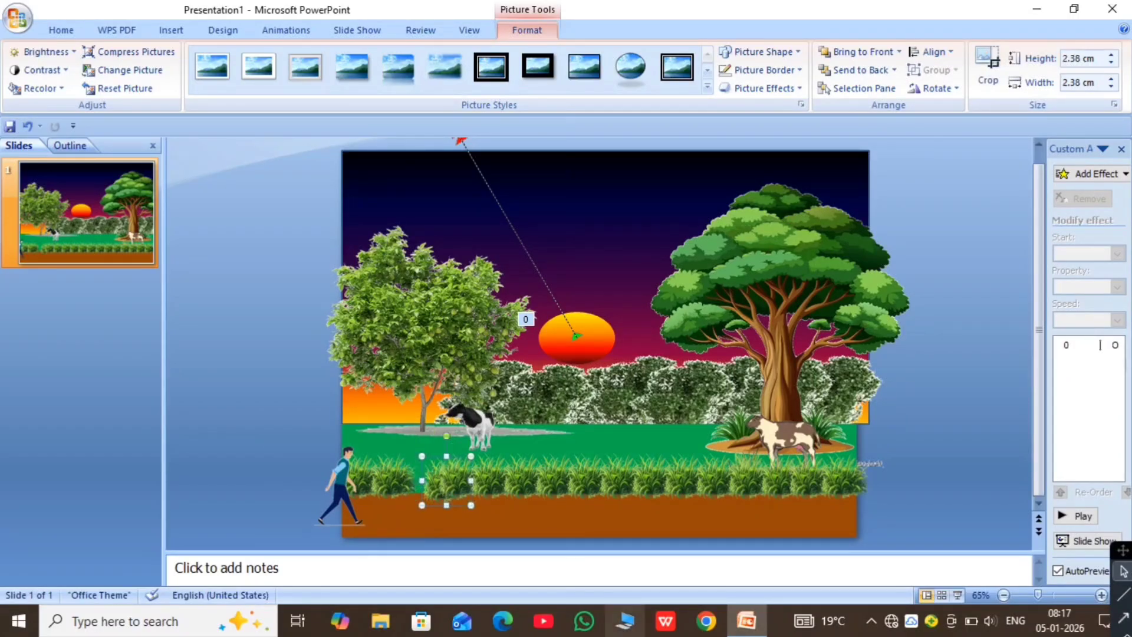
key(ctrl+z)
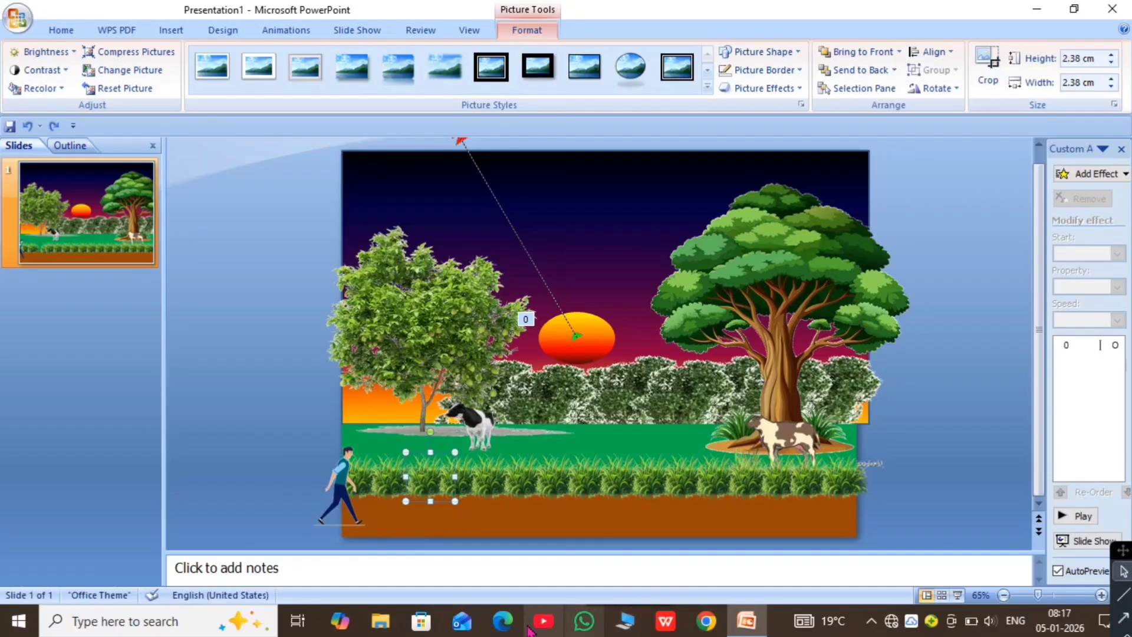
Step: Resize the walking man to about 5.36 cm high by 10.12 cm wide and place him just outside the slide's left edge
click(331, 497)
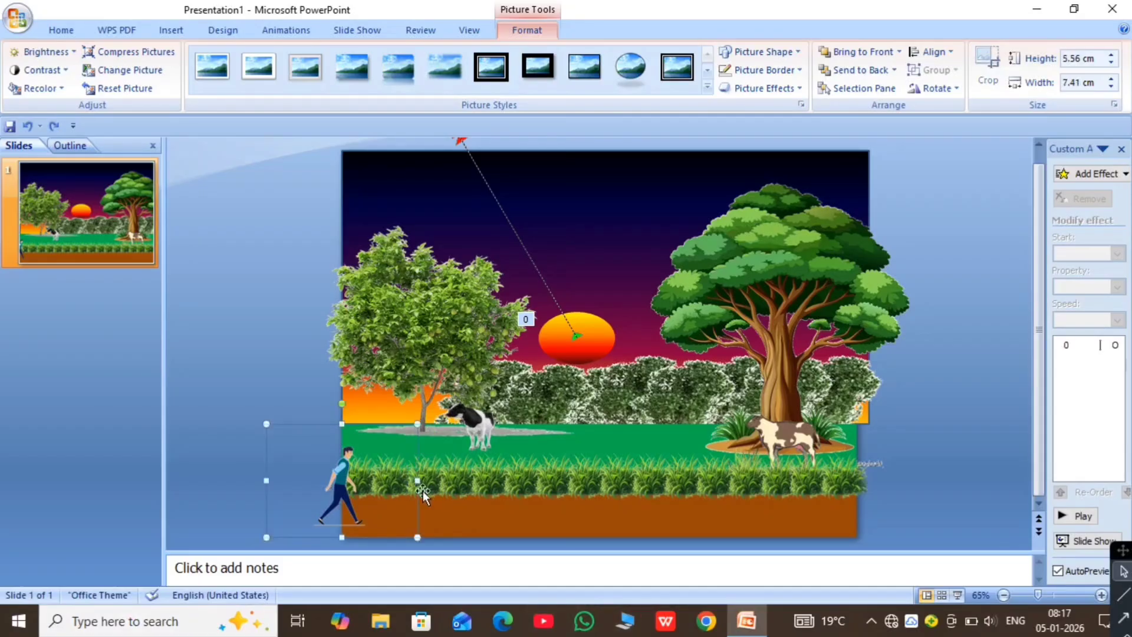
drag(414, 485, 451, 484)
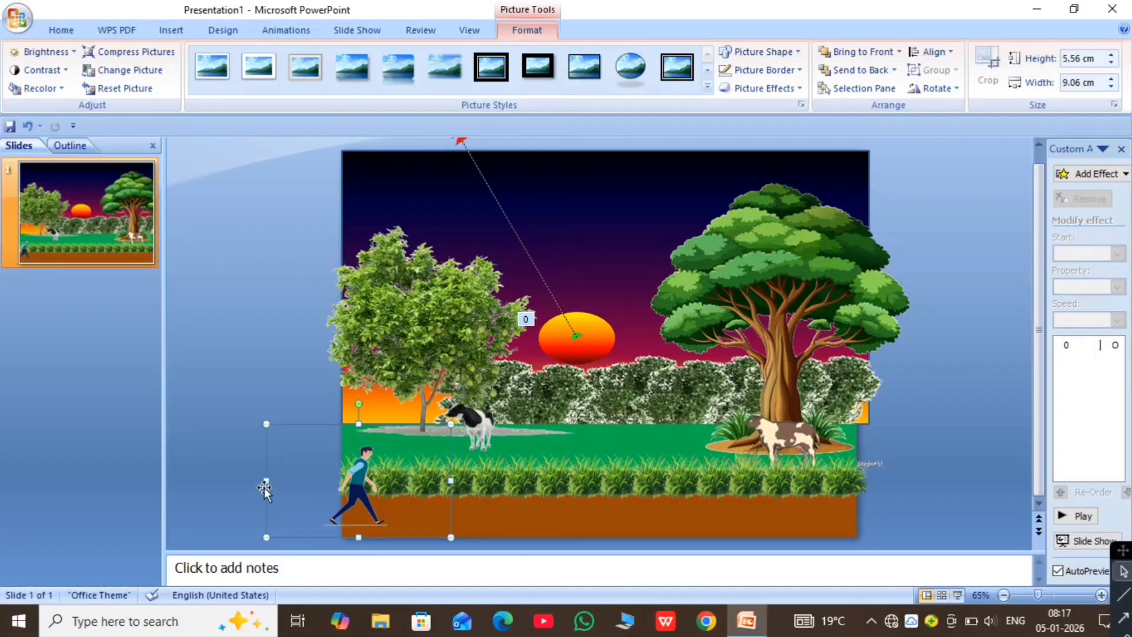
drag(264, 483, 244, 480)
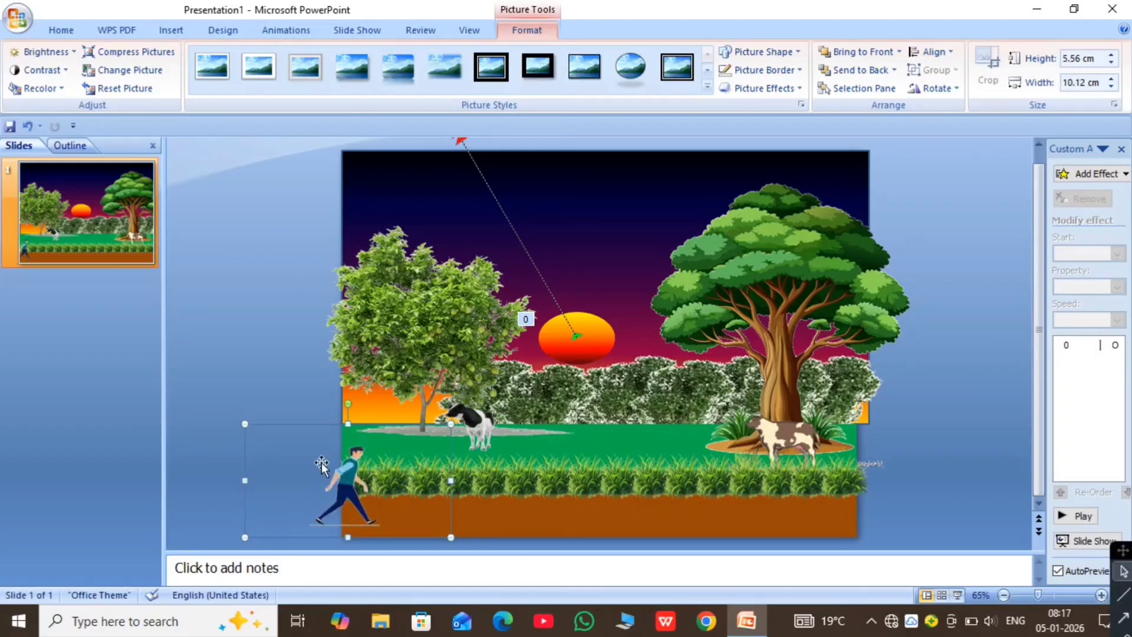
drag(348, 424, 348, 428)
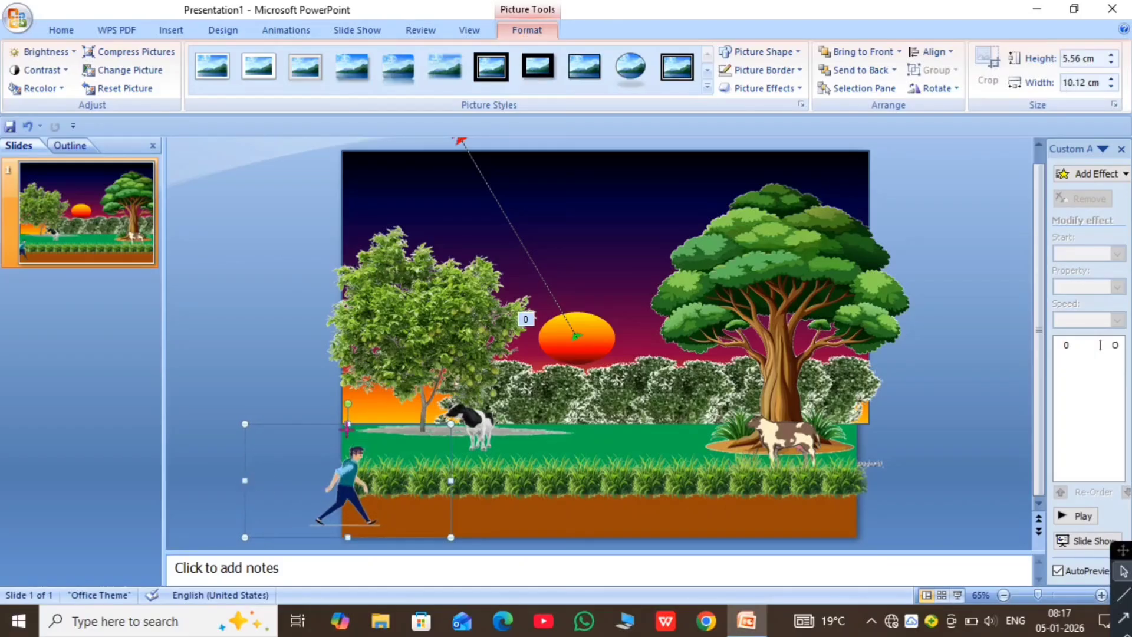
drag(351, 489, 312, 504)
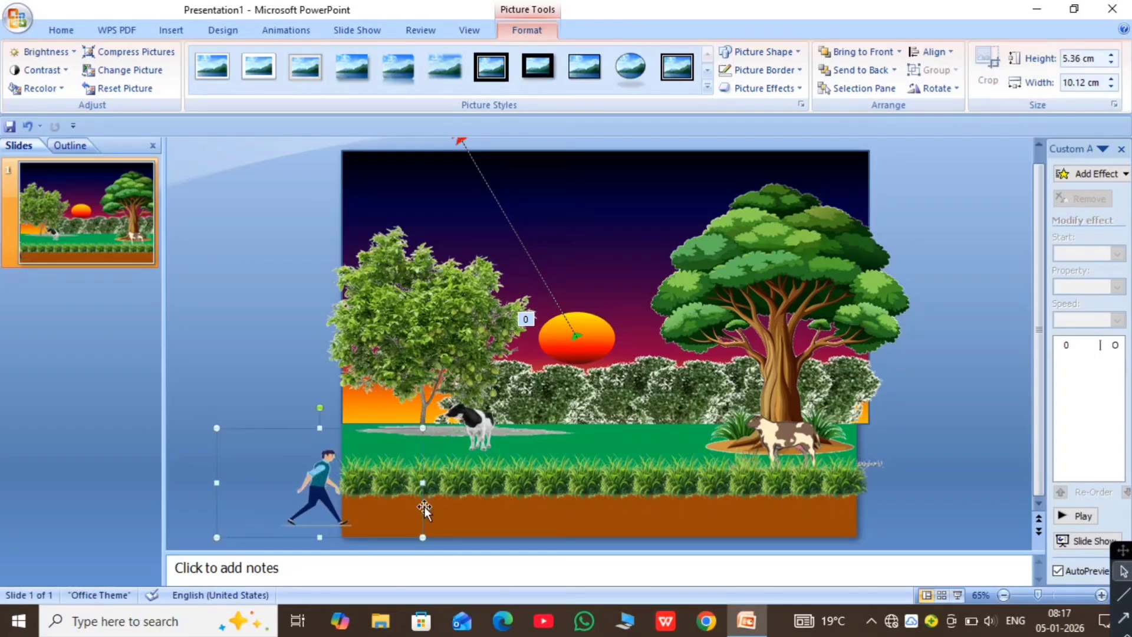
click(511, 533)
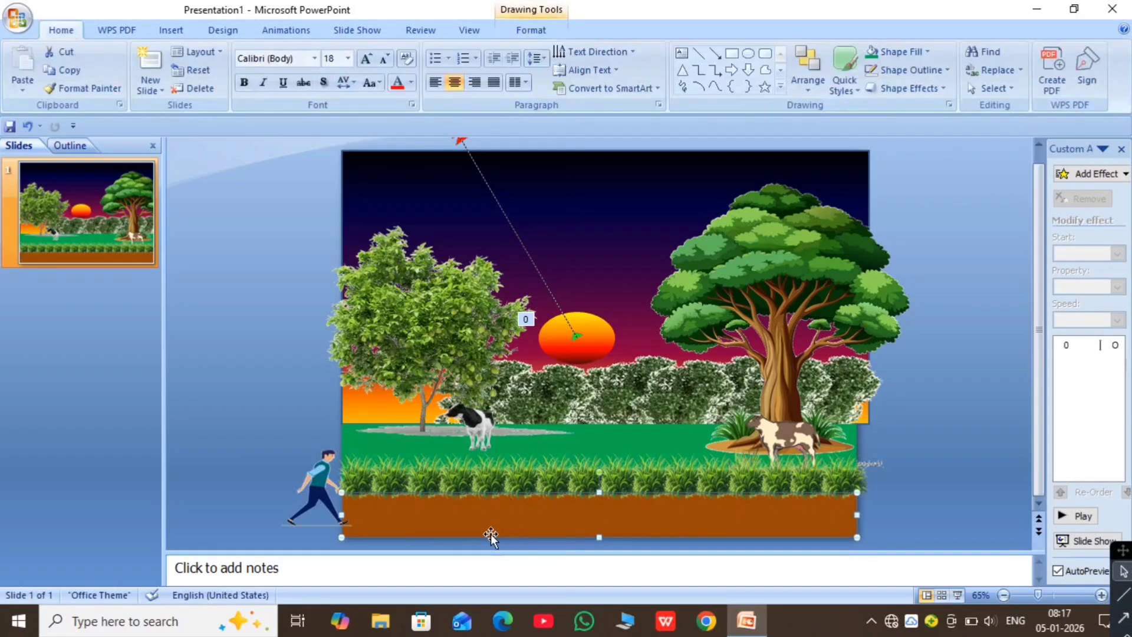
Step: Add a Right motion path animation to the walking man picture
double_click(327, 498)
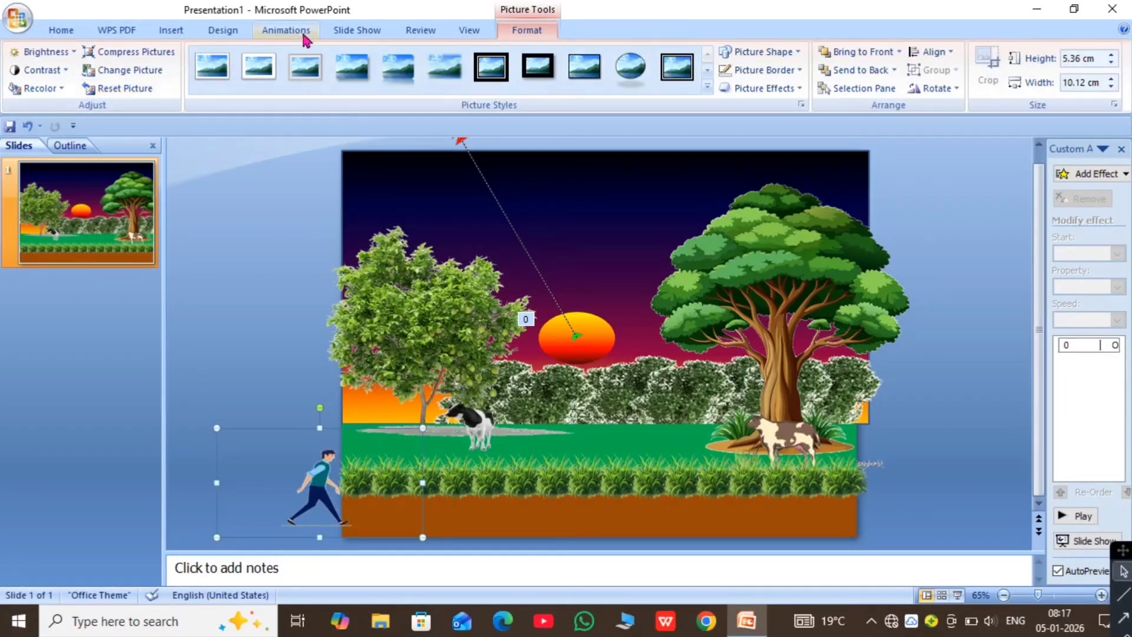
click(286, 30)
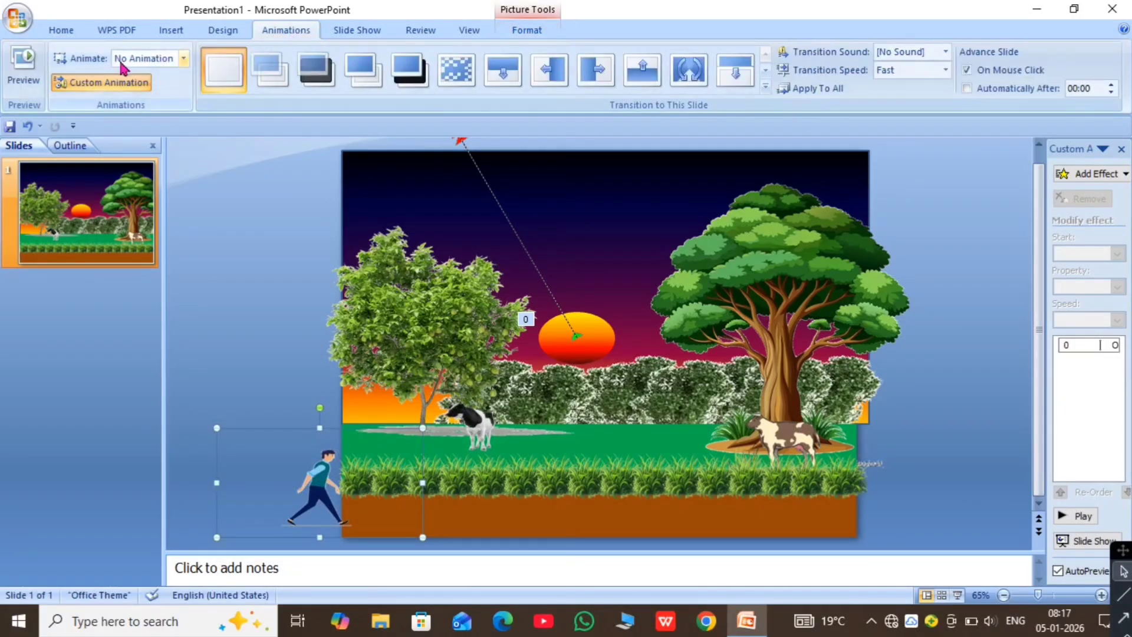
click(121, 83)
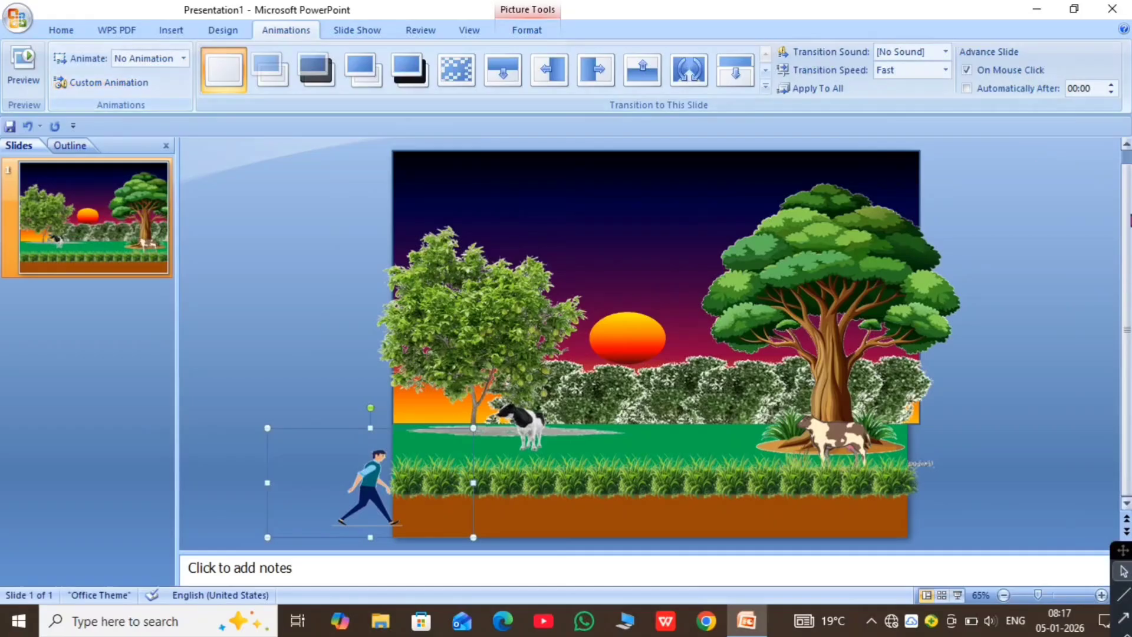
click(96, 88)
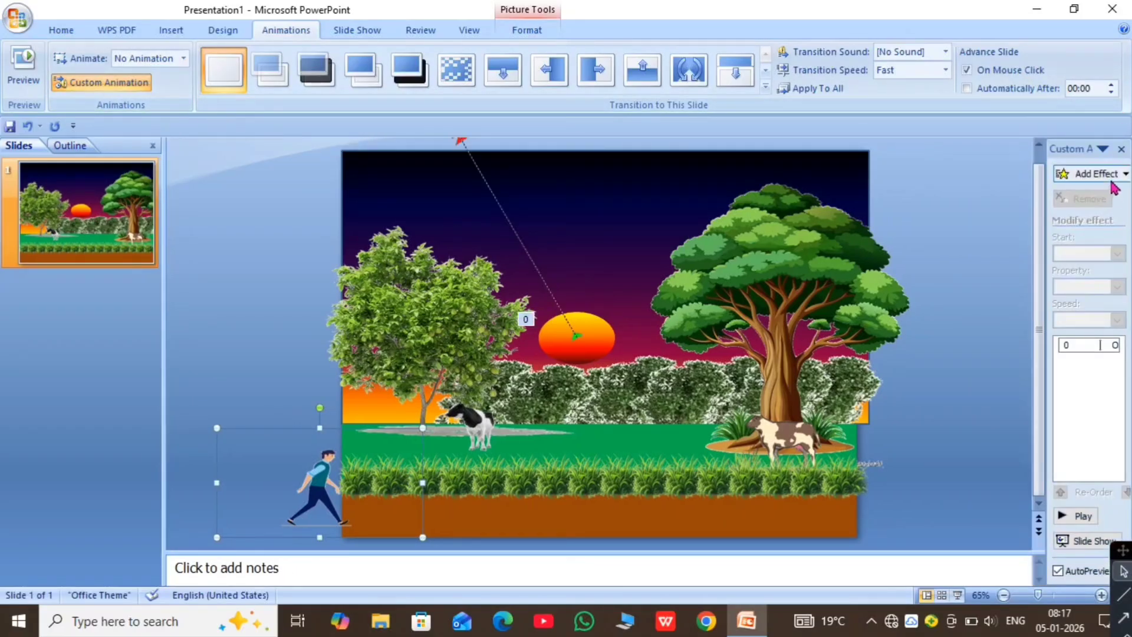
click(1119, 174)
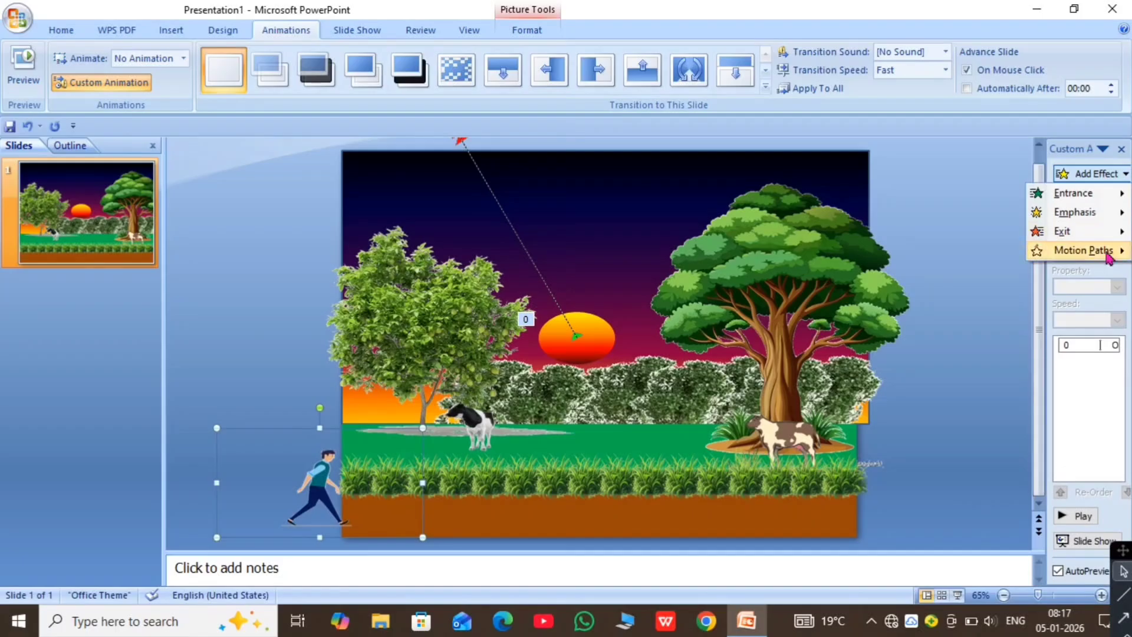
mouse_move(1110, 258)
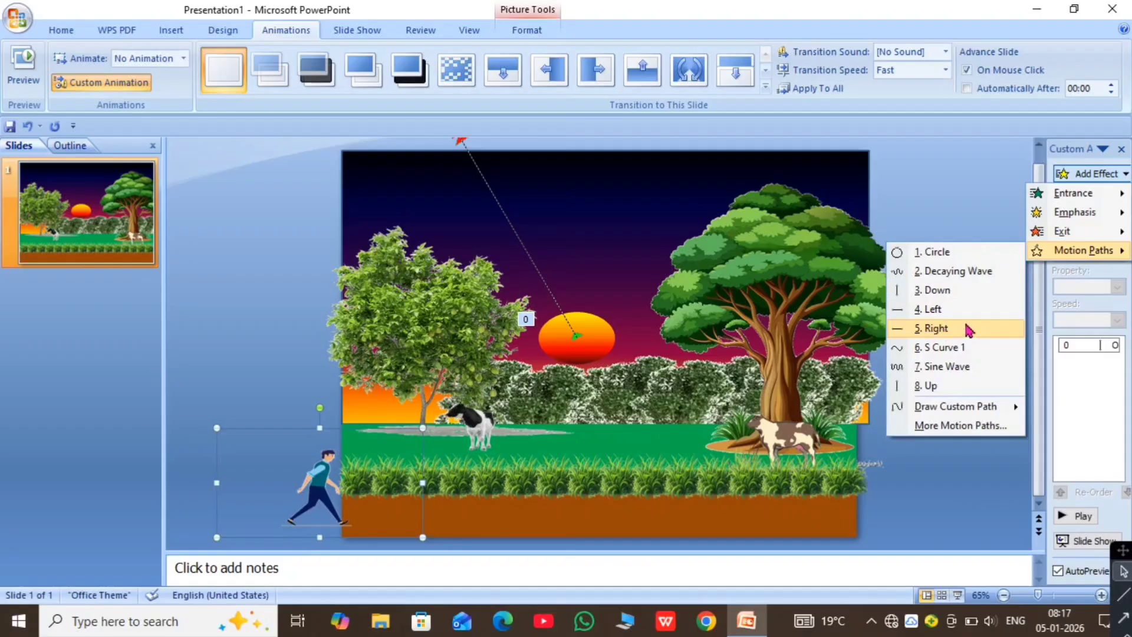
click(931, 329)
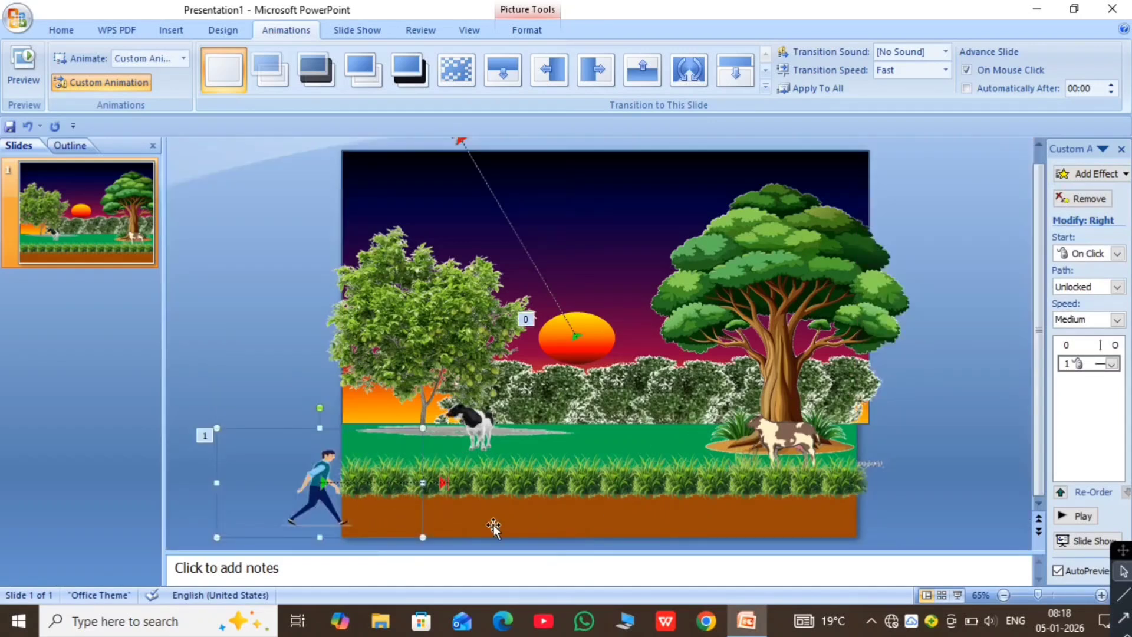
Step: Extend the walking man's motion path across the foreground so that it ends beyond the slide's right edge
click(451, 484)
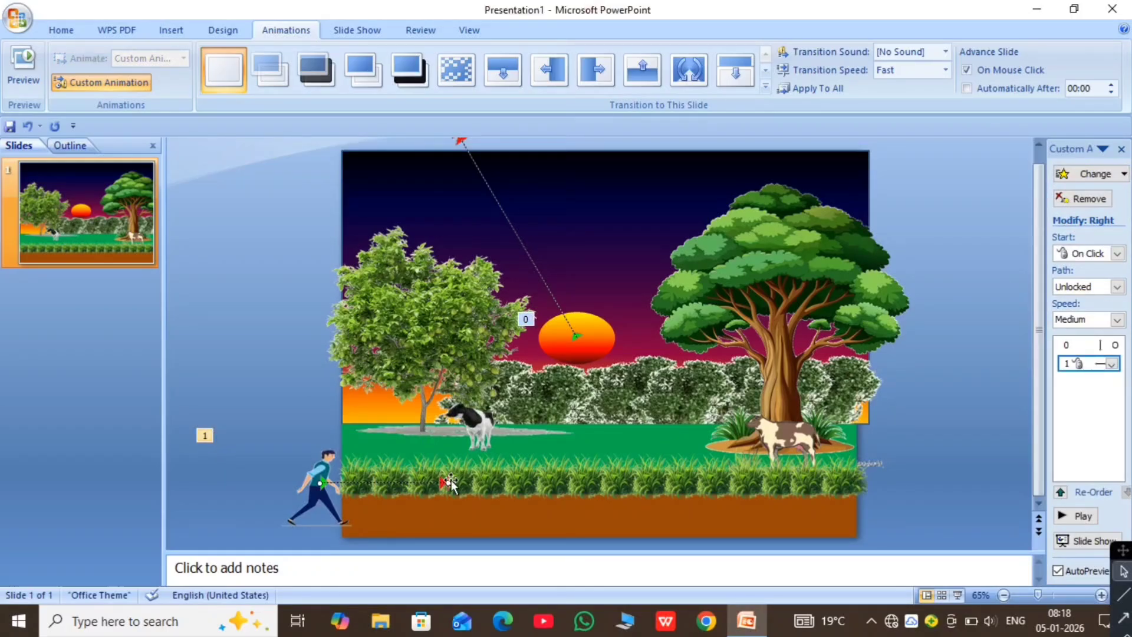
drag(448, 483, 992, 473)
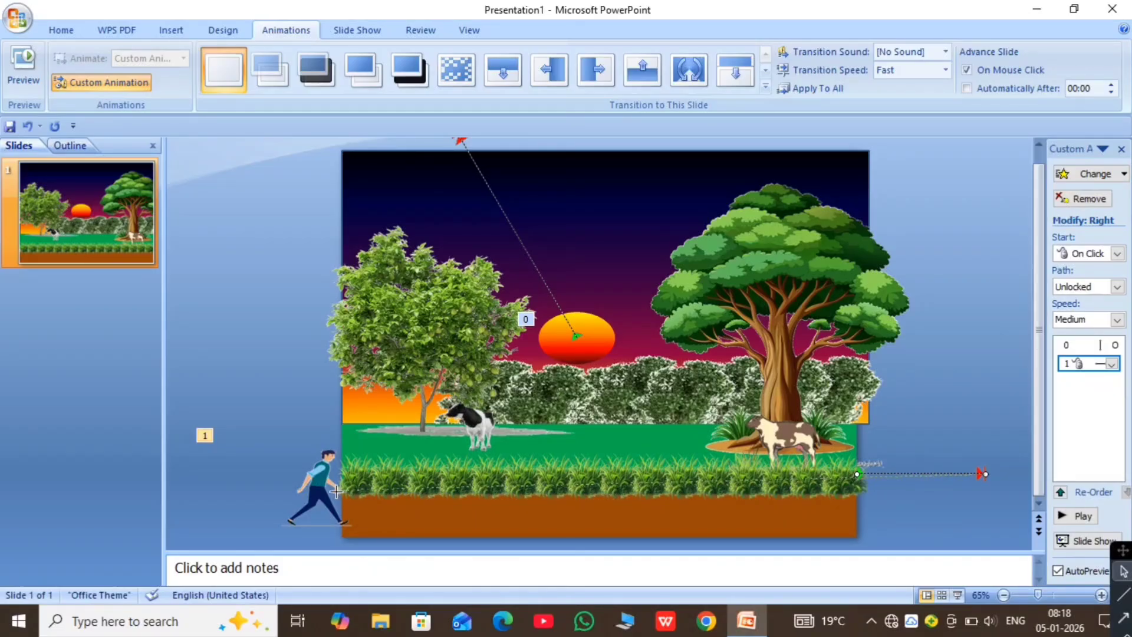
drag(325, 491, 326, 490)
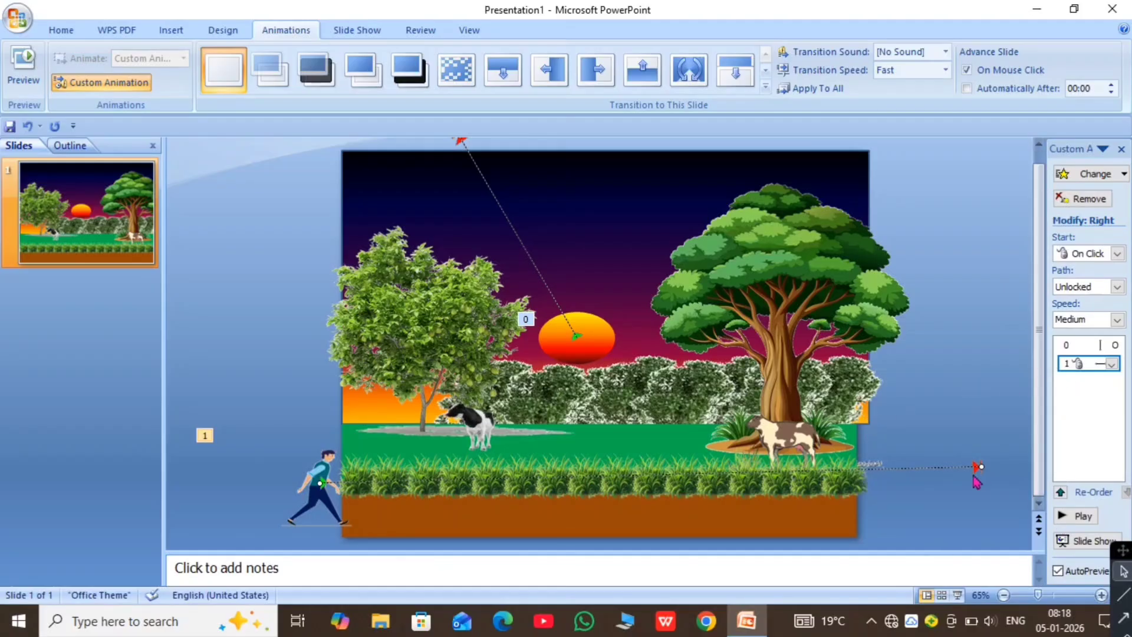
click(947, 392)
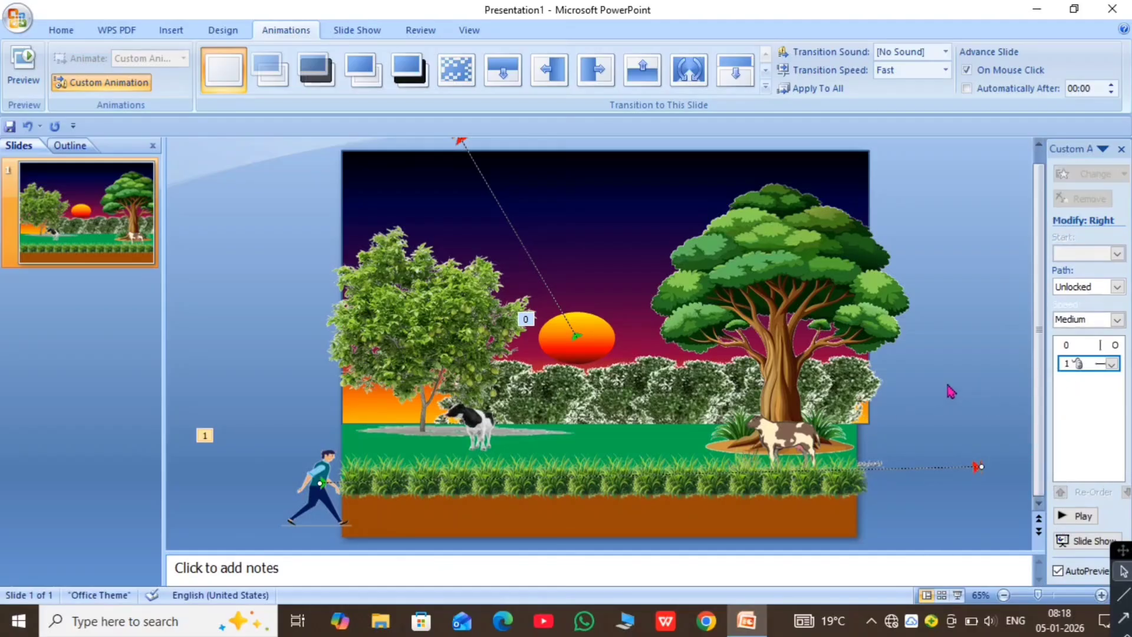
Step: Set the speed of the walking man's Right motion path to 7 seconds in its timing options
click(1109, 363)
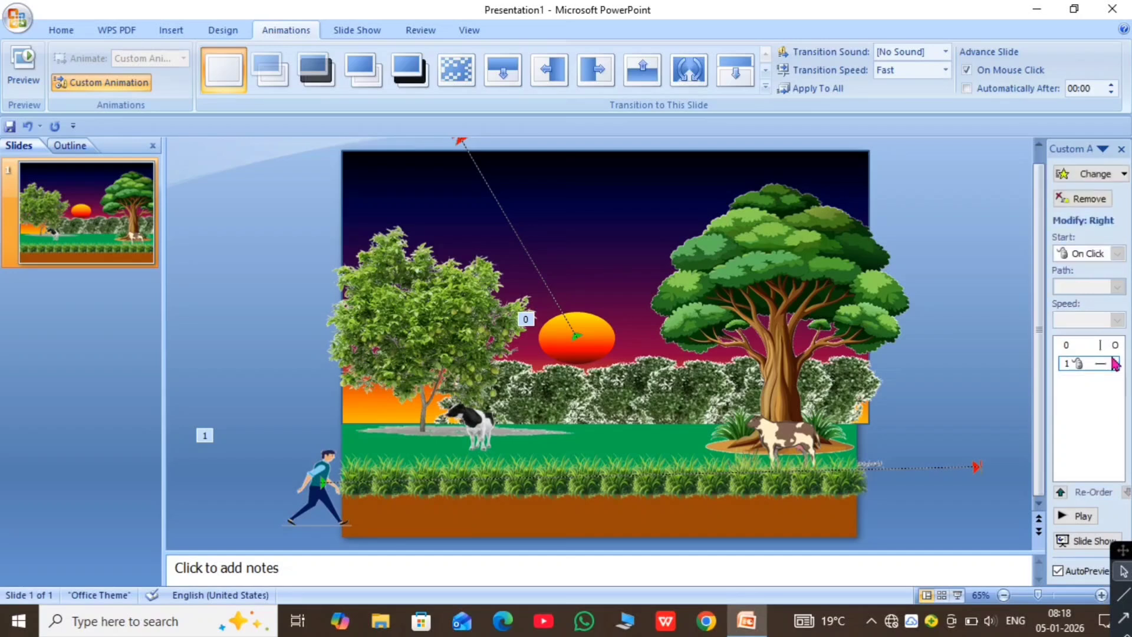
click(1111, 364)
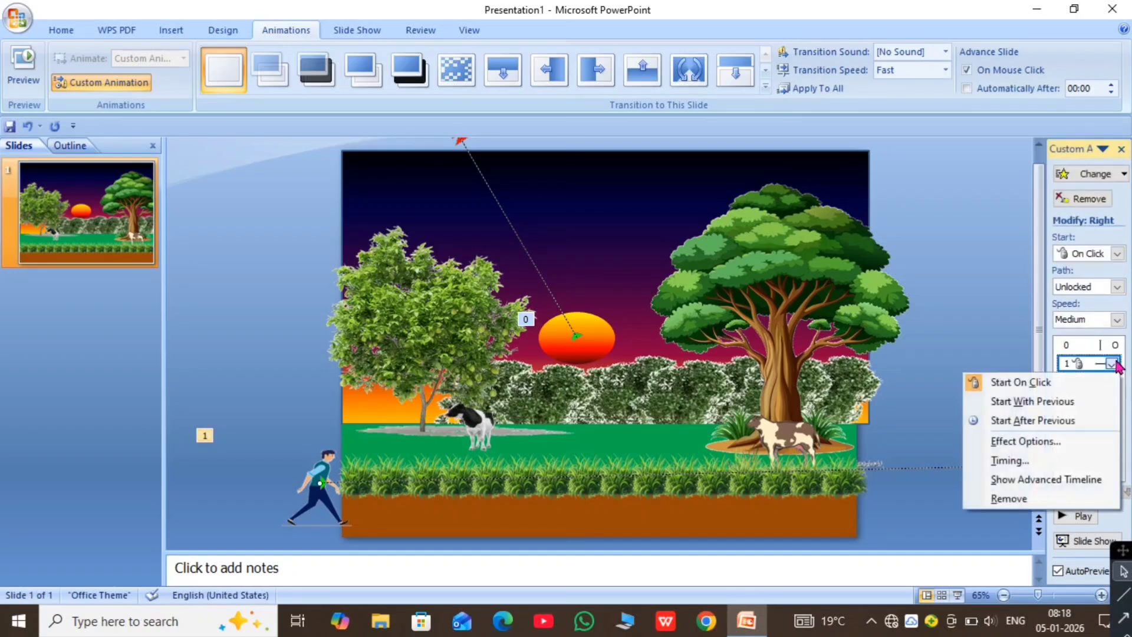
click(1008, 462)
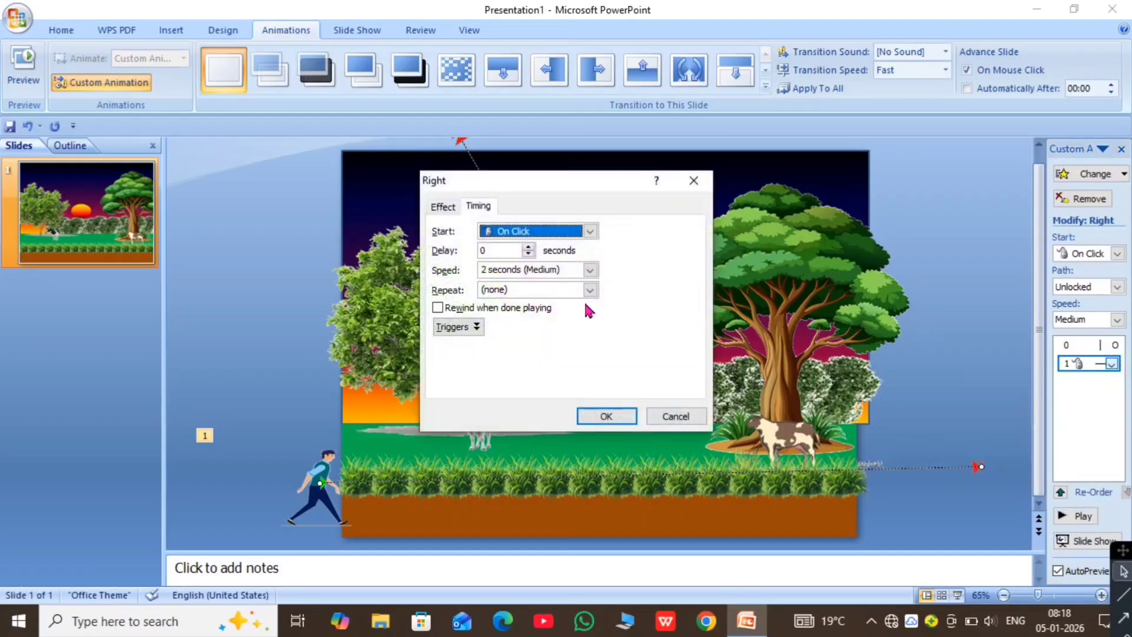
click(485, 271)
click(486, 271)
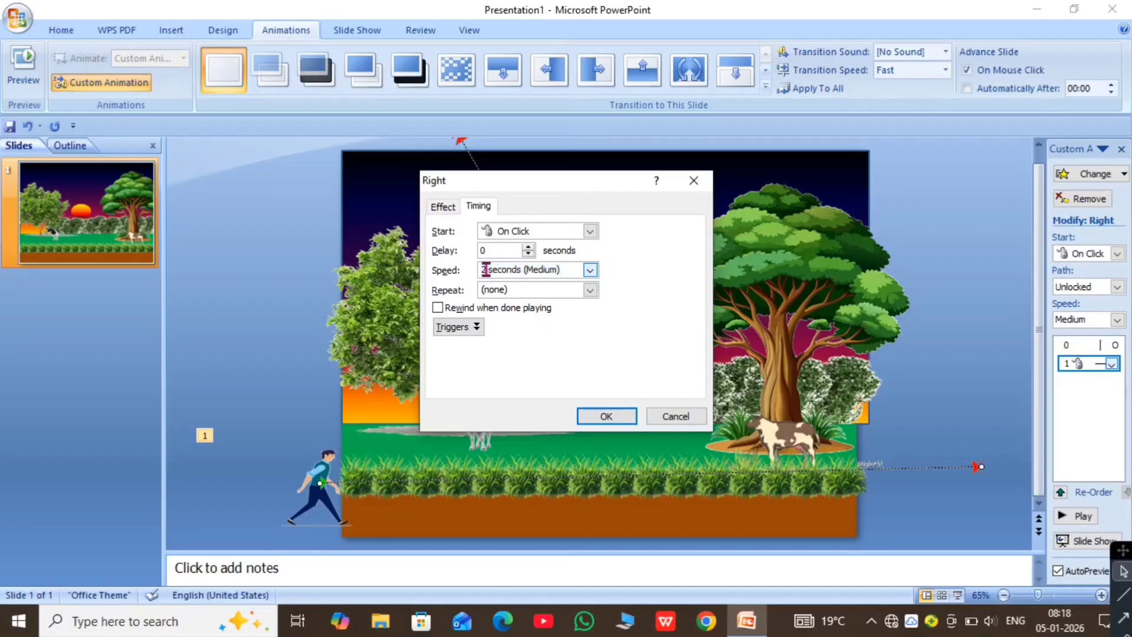
key(BackSpace)
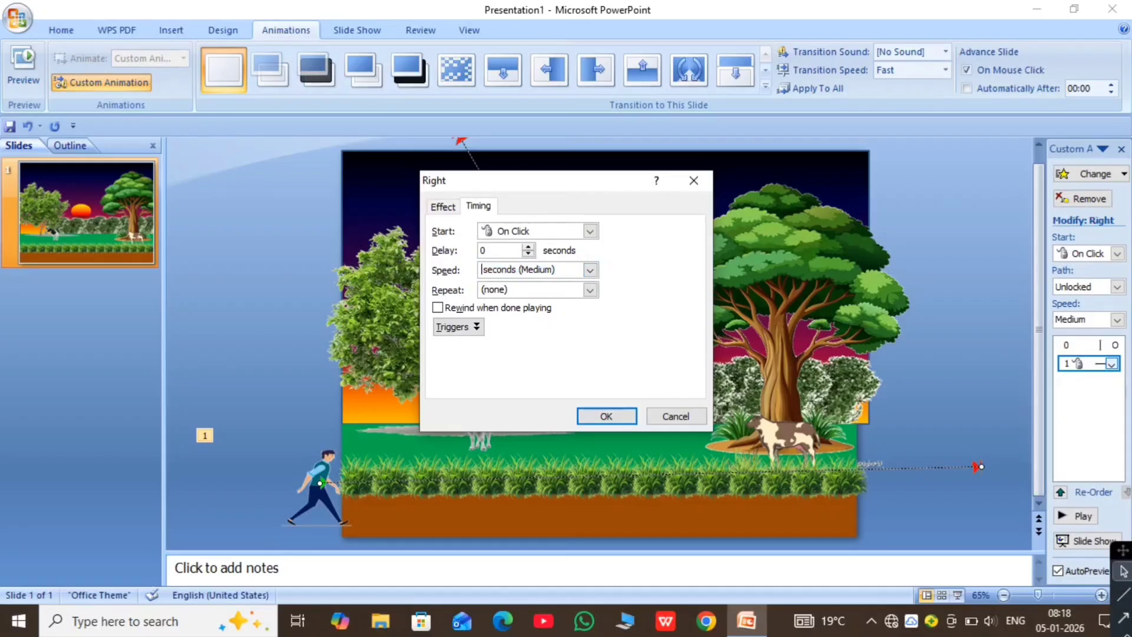
text(7)
click(606, 415)
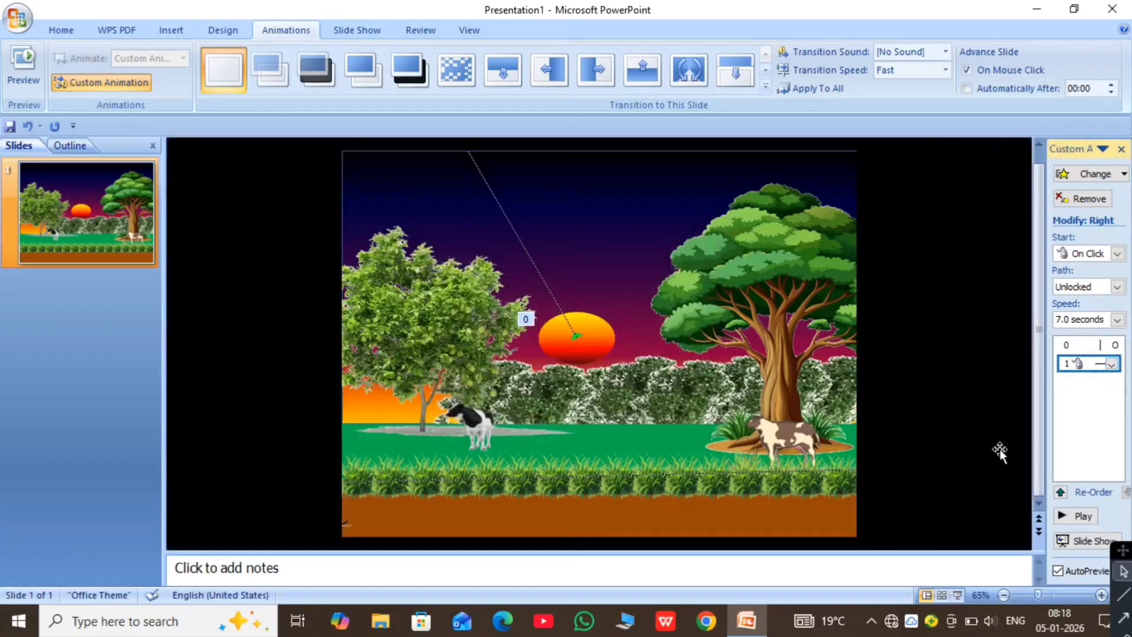
Step: Make the walking man's motion path start with the previous animation
click(1111, 363)
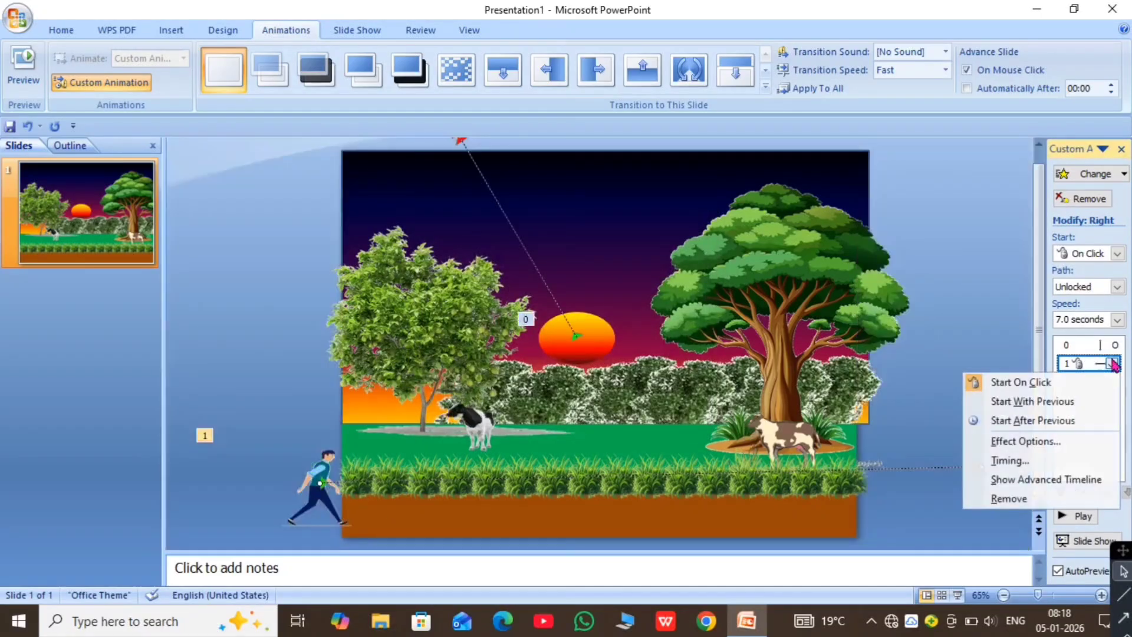
click(1028, 403)
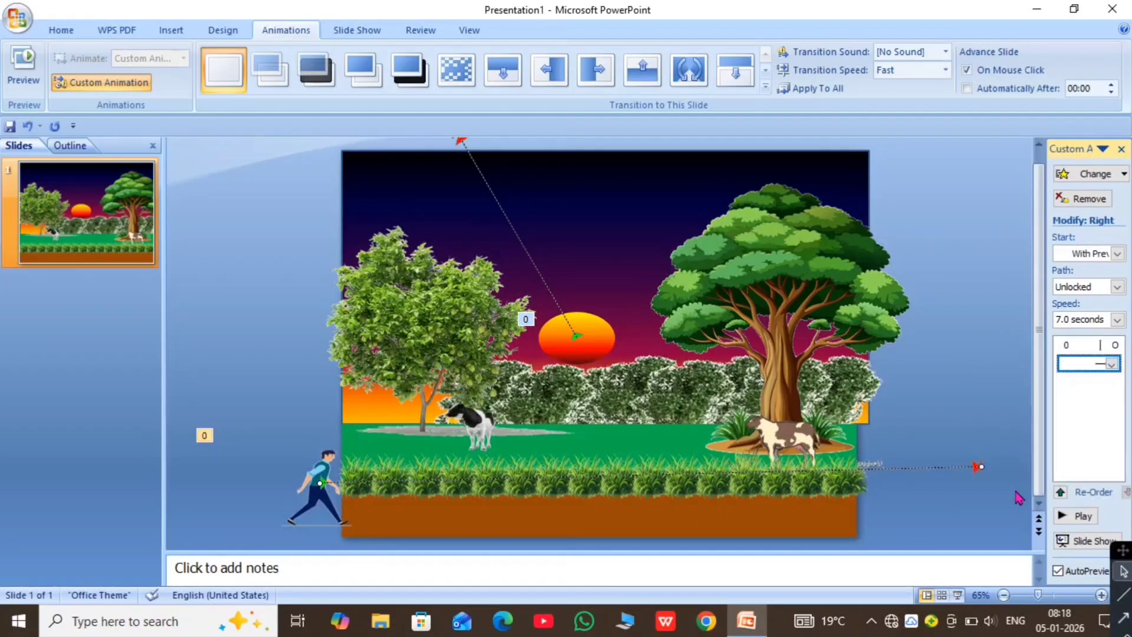
click(717, 414)
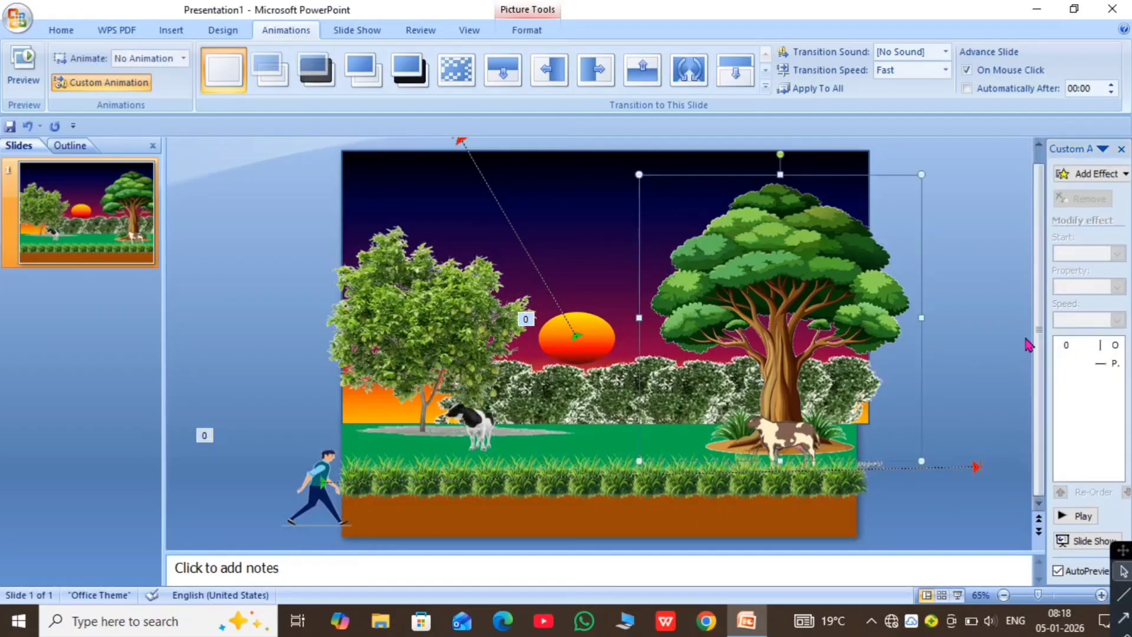
click(990, 343)
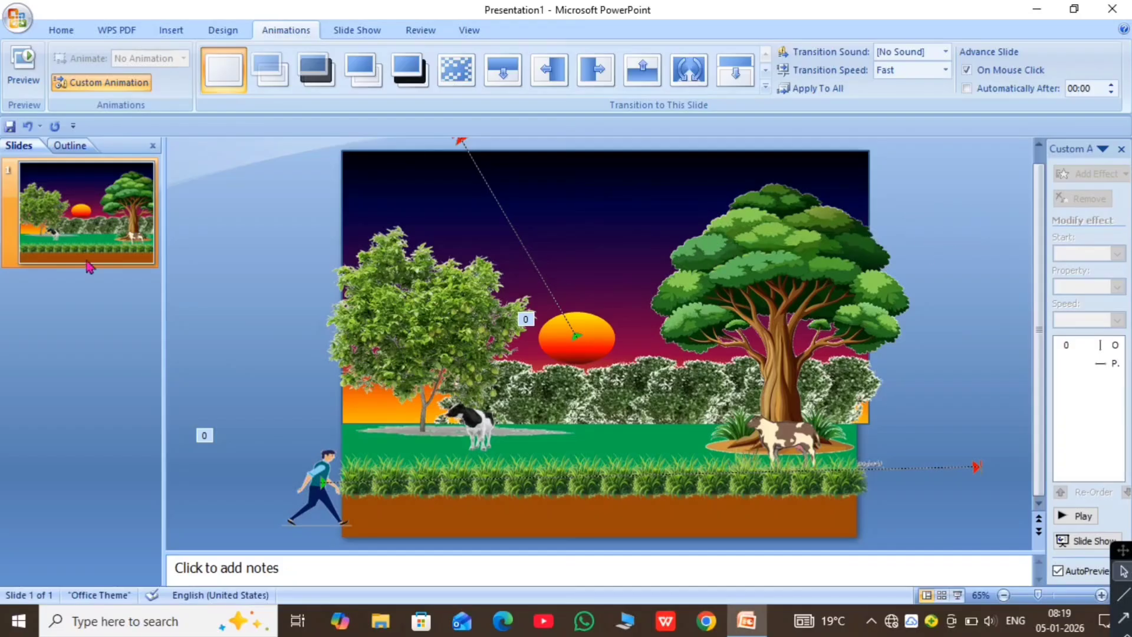
click(171, 35)
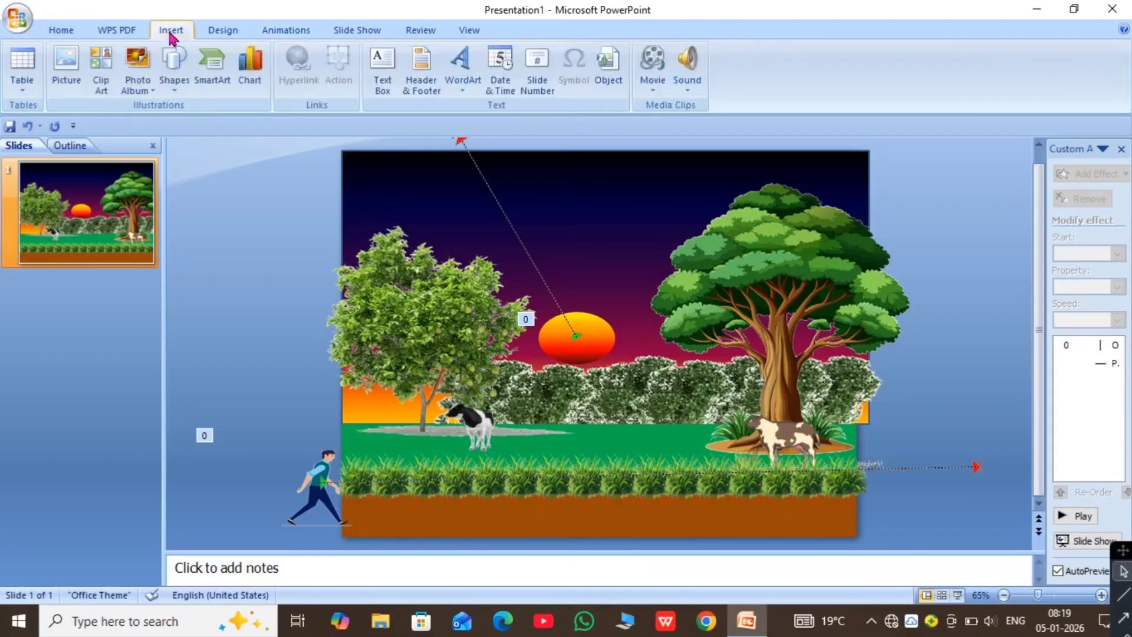
click(66, 65)
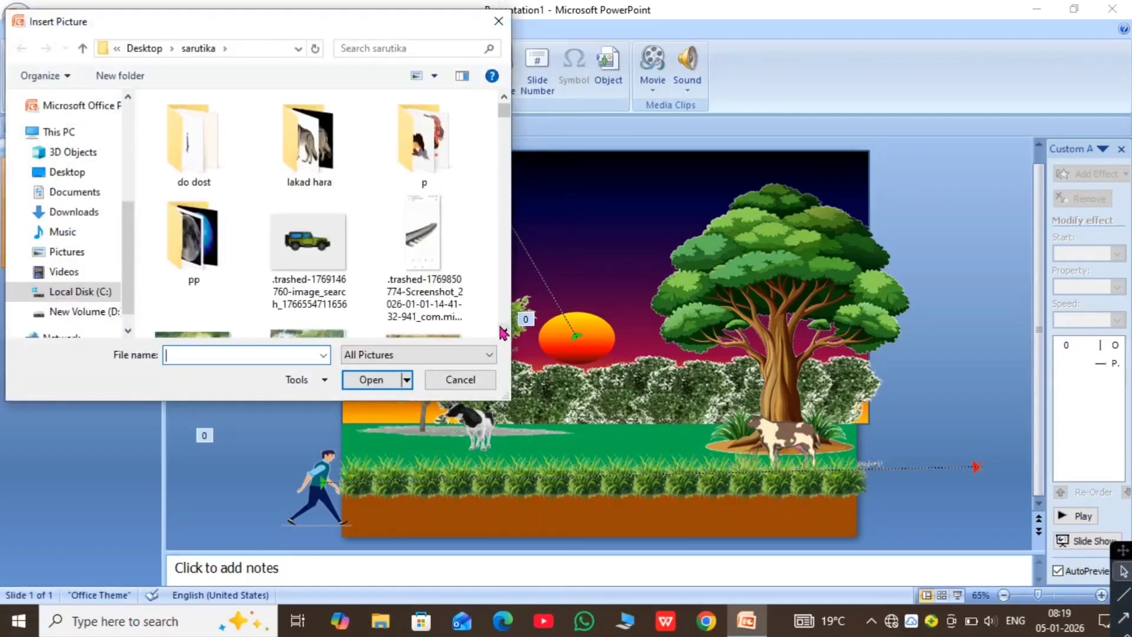
scroll(504, 330, down, 8)
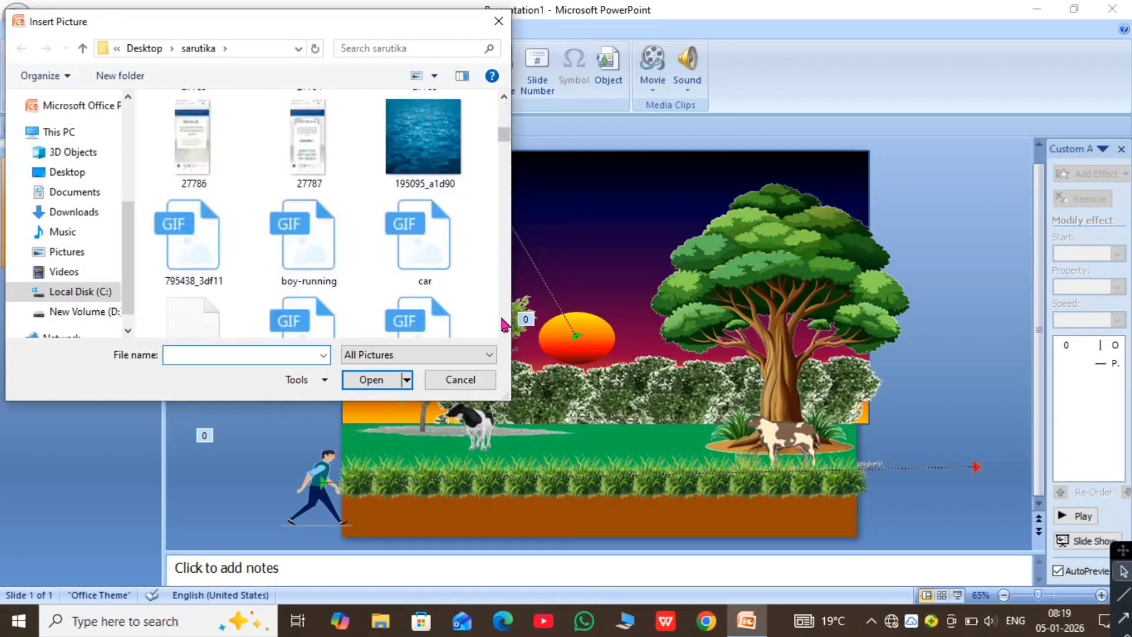
scroll(504, 323, down, 3)
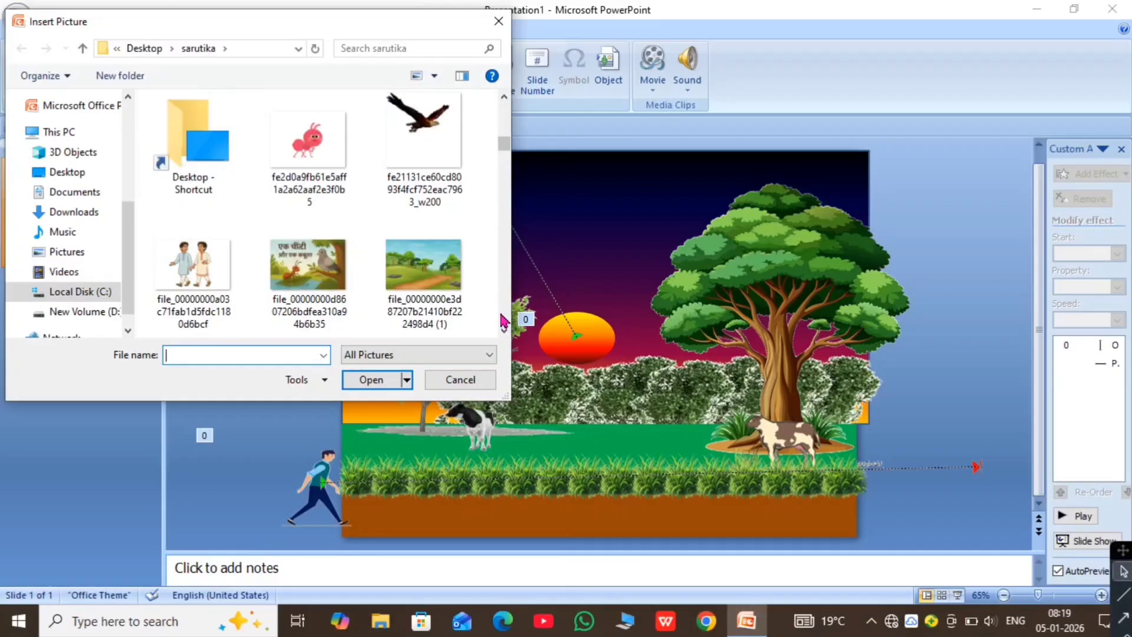
scroll(504, 332, down, 6)
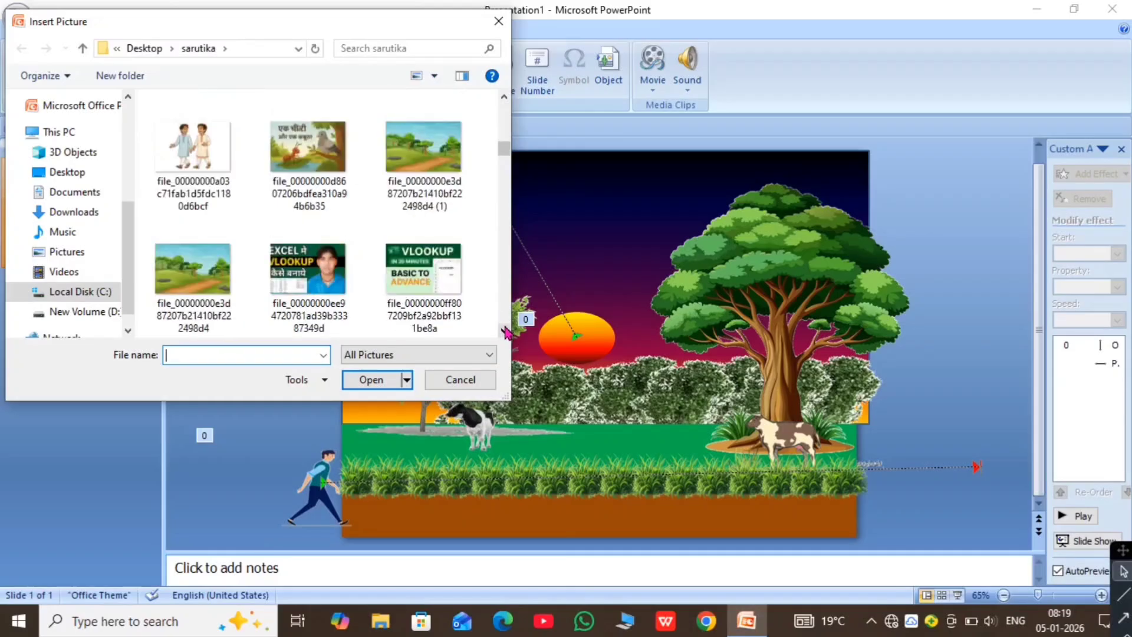
scroll(505, 330, down, 3)
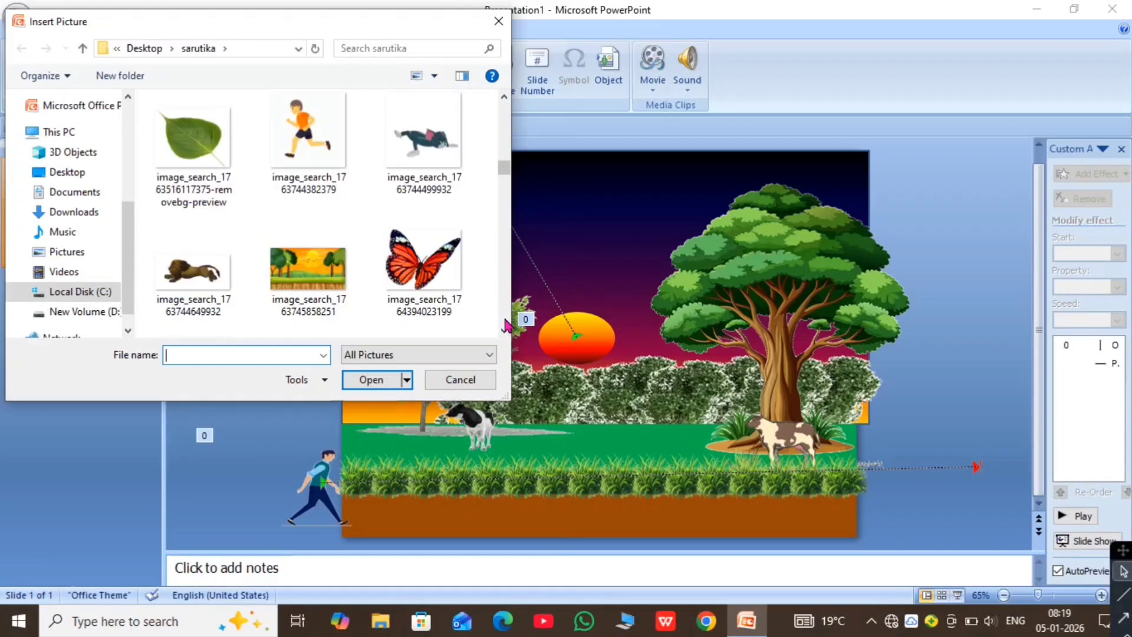
scroll(505, 325, down, 3)
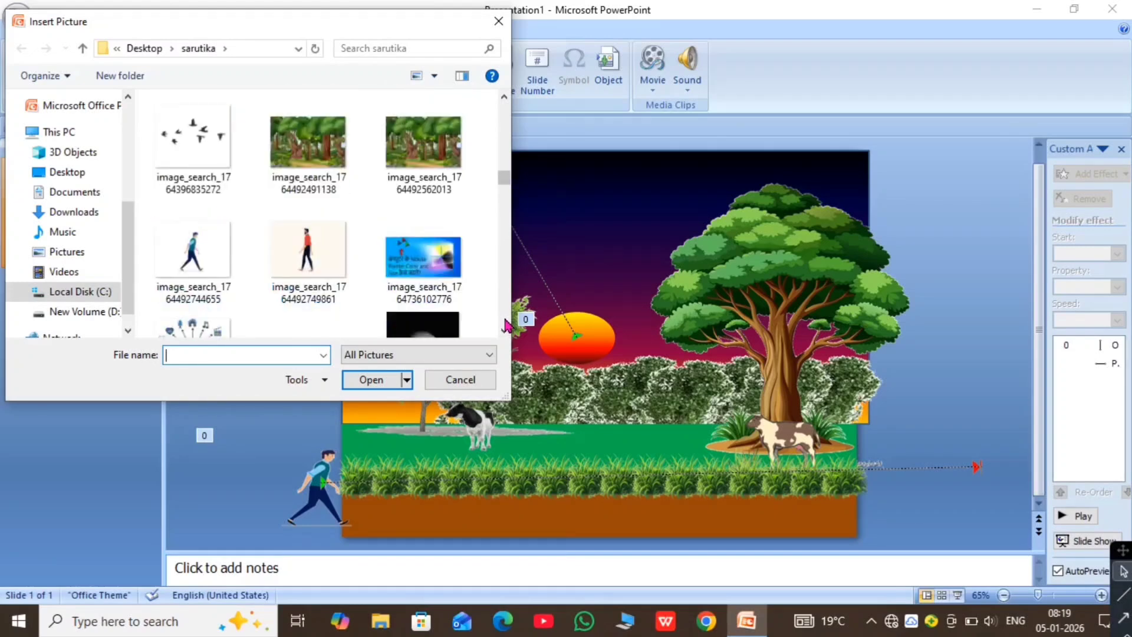
scroll(505, 325, down, 6)
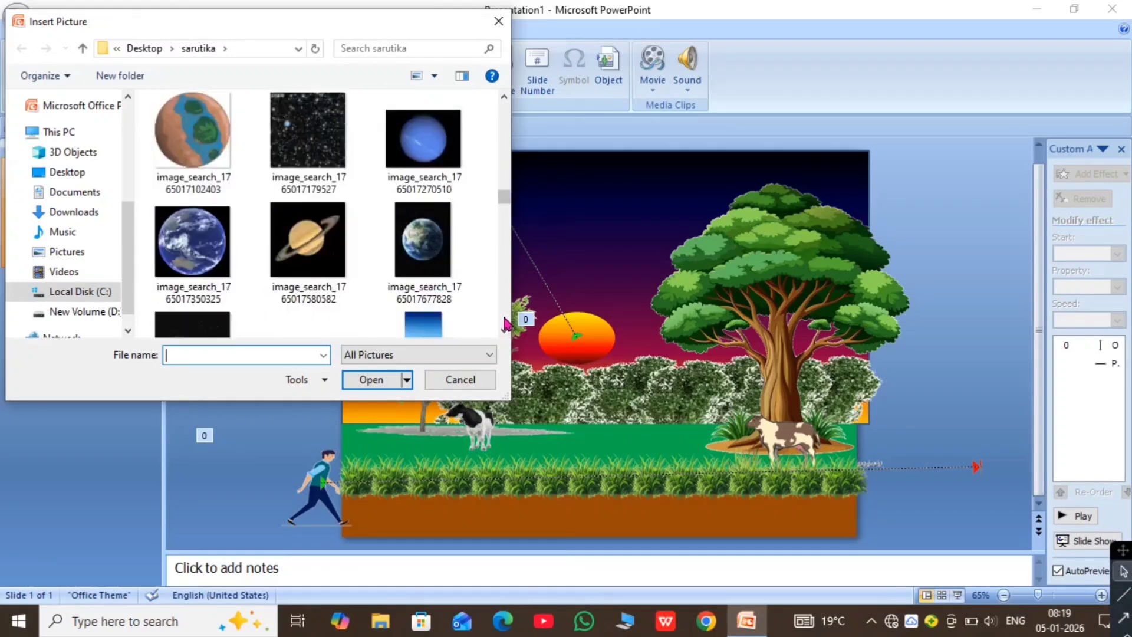
scroll(505, 326, down, 6)
scroll(505, 333, down, 3)
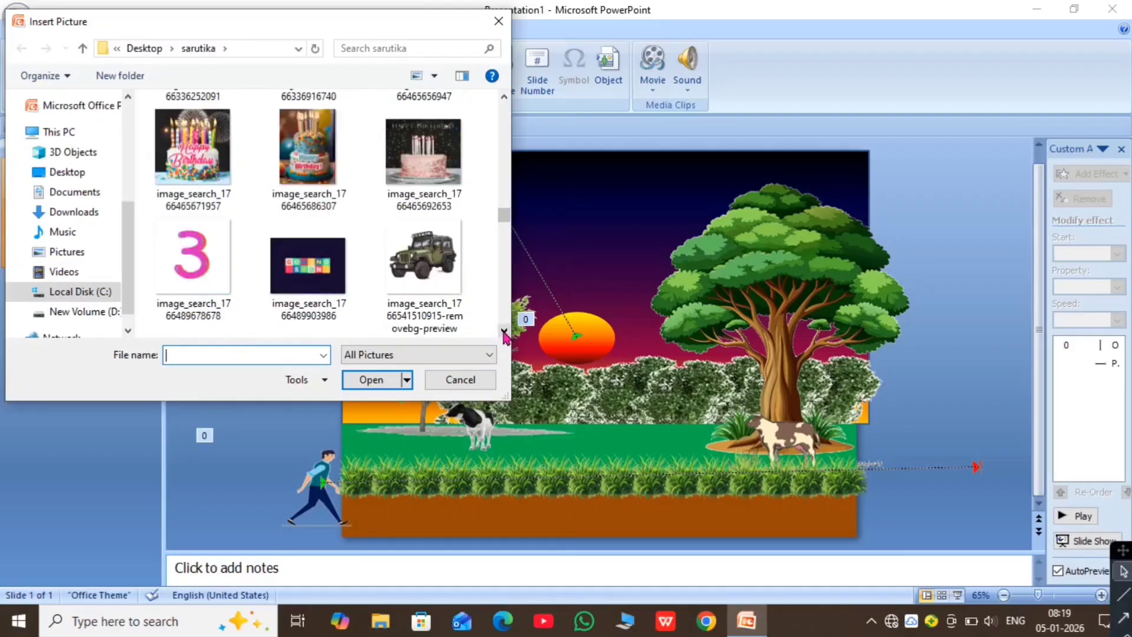
scroll(505, 334, down, 8)
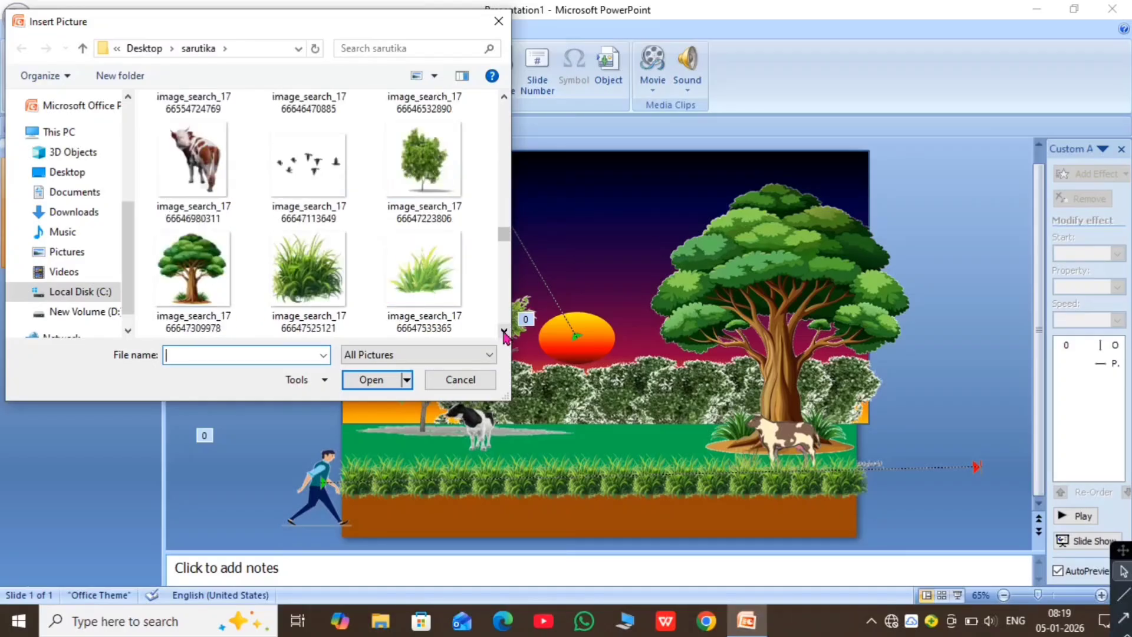
click(324, 174)
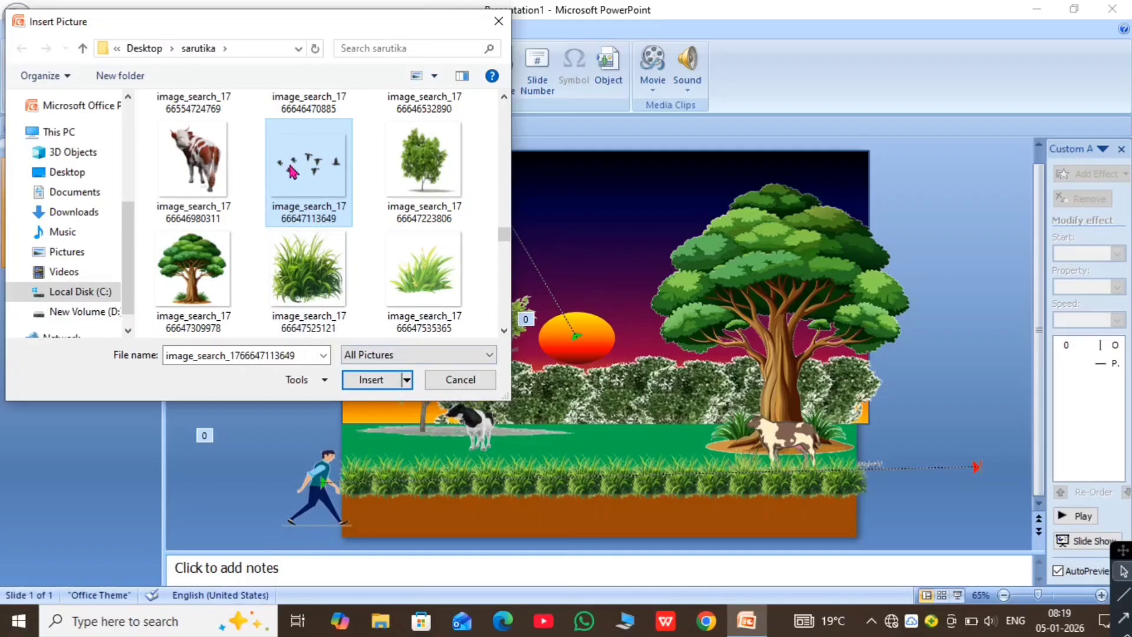
click(381, 382)
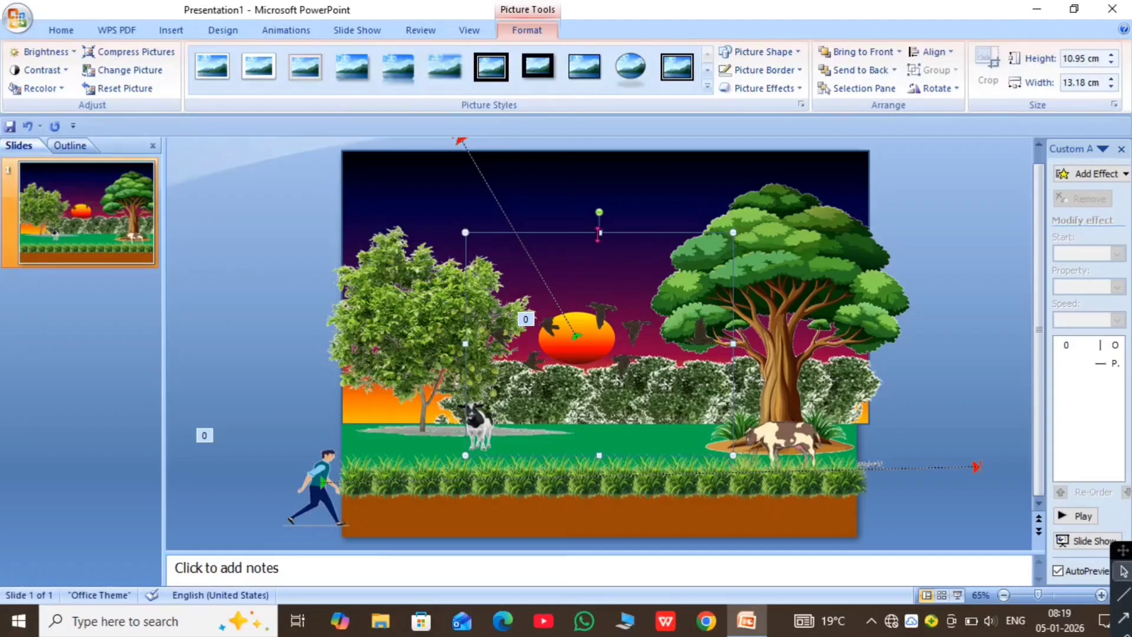
Step: Mirror the birds picture horizontally at about 10.04 cm high by 11.71 cm wide and place it off the slide's left side, beside the tree
drag(599, 233, 629, 251)
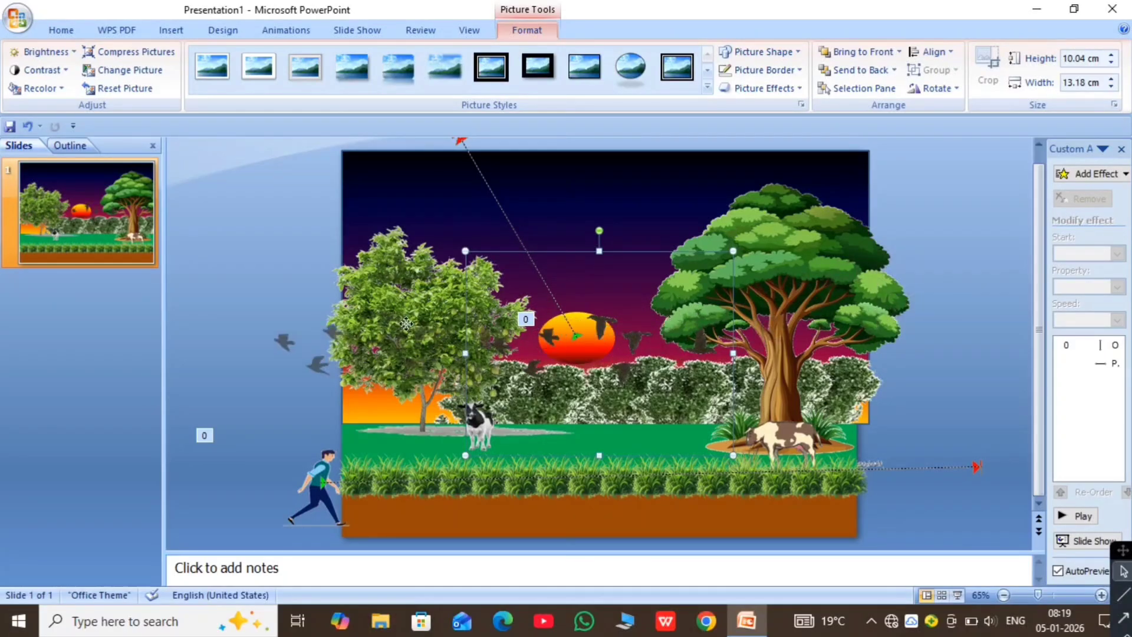
click(433, 216)
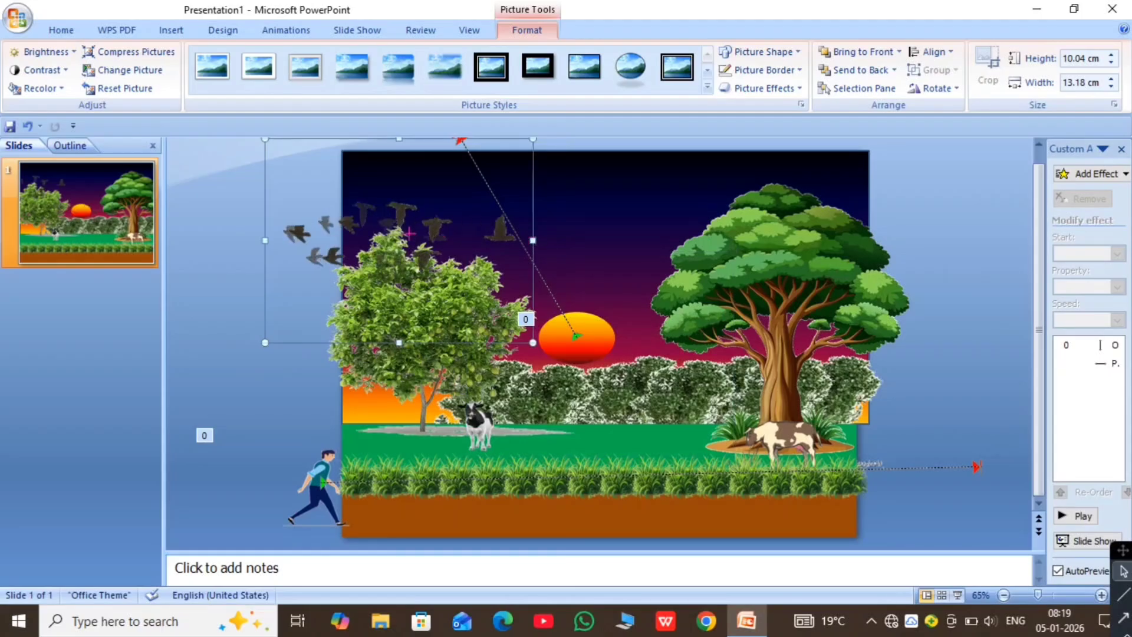
drag(533, 239, 249, 238)
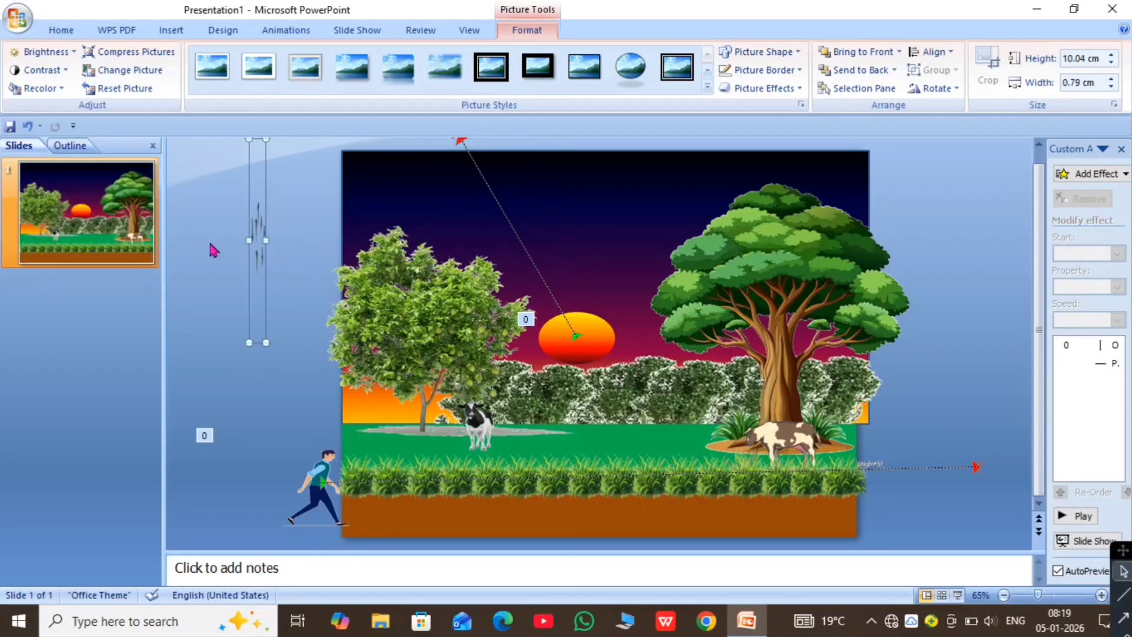
drag(250, 241, 137, 241)
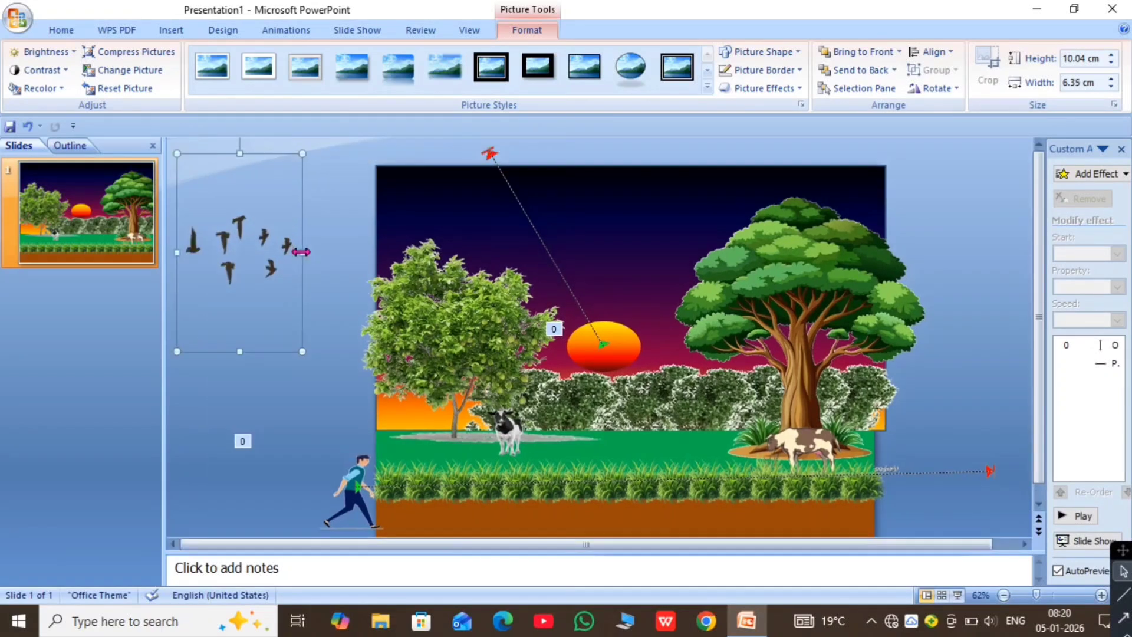
drag(298, 248, 356, 250)
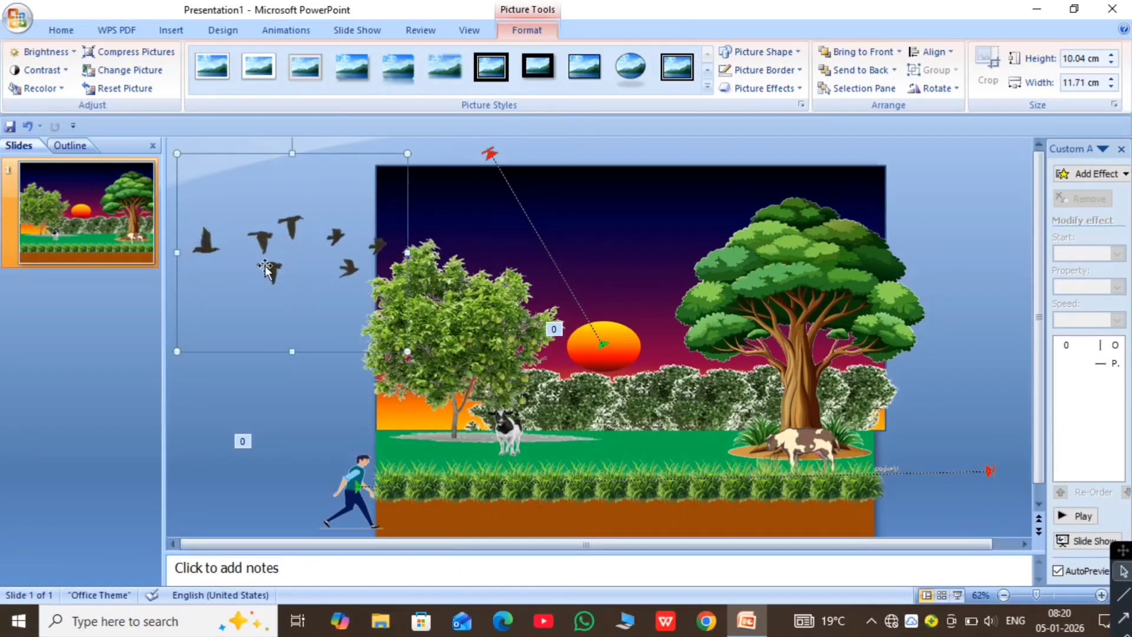
drag(280, 242, 280, 289)
drag(278, 362, 293, 394)
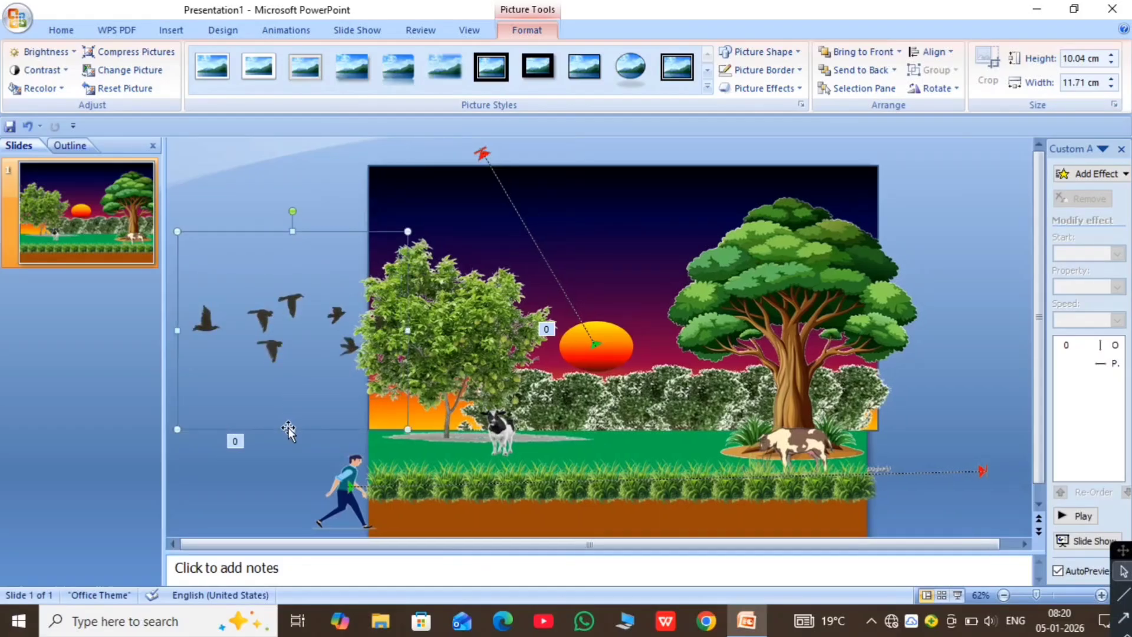